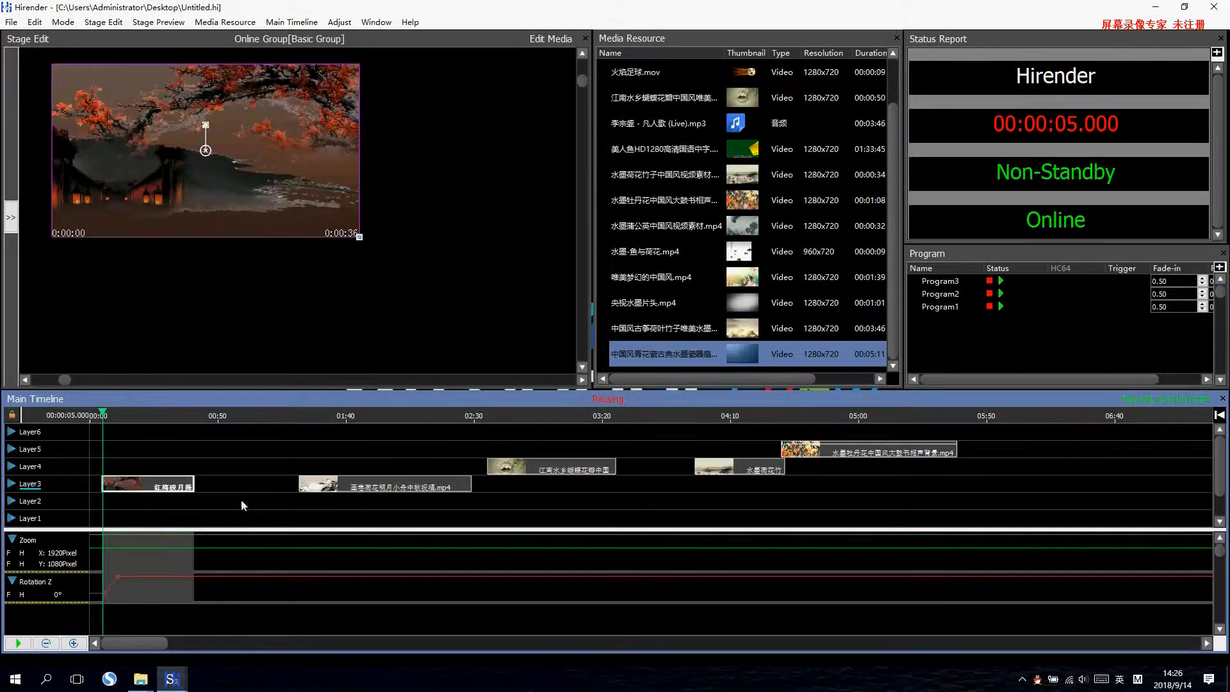
Shift the first clip on Layer3 to start at 9.25 seconds and remove its Rotate Z adjustment.
mouse_move(168, 490)
mouse_down()
mouse_move(215, 491)
mouse_move(179, 492)
mouse_up()
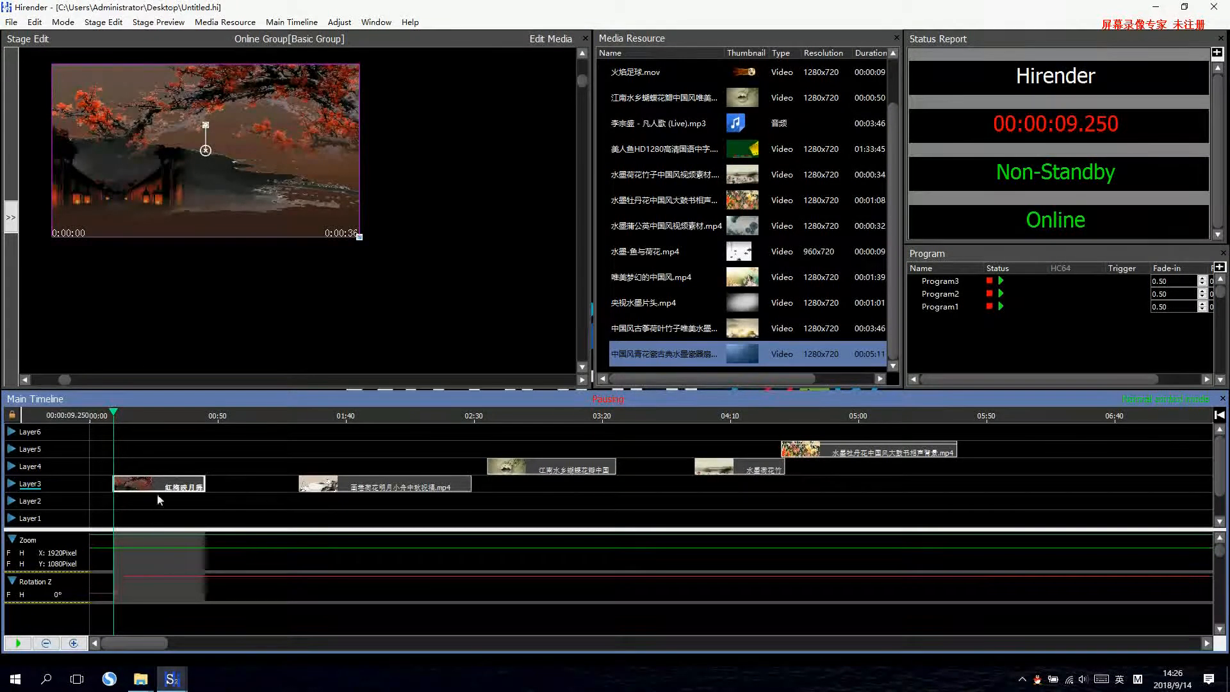
click(338, 23)
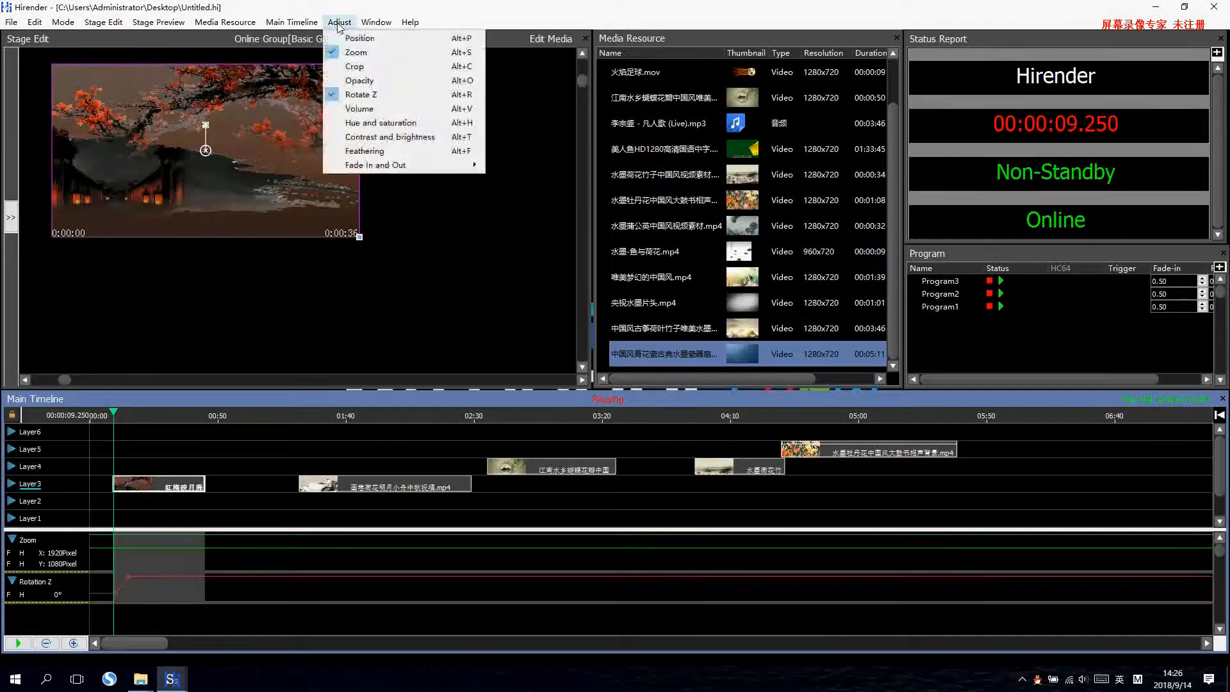
click(358, 98)
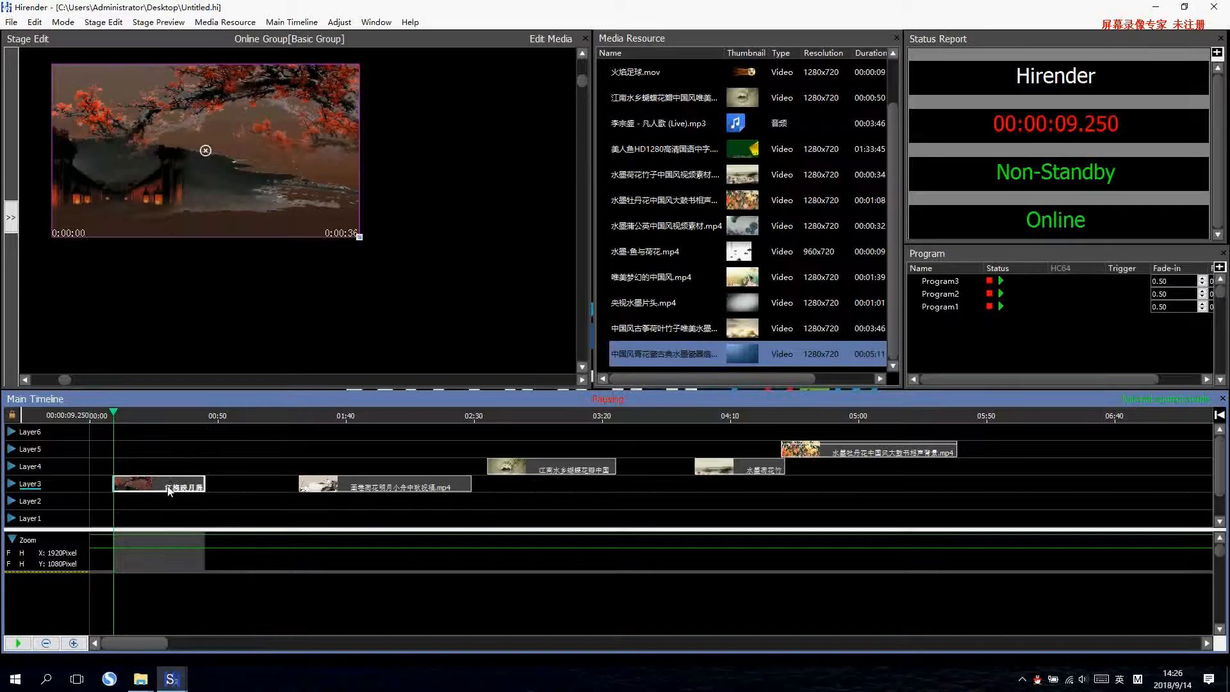
click(233, 180)
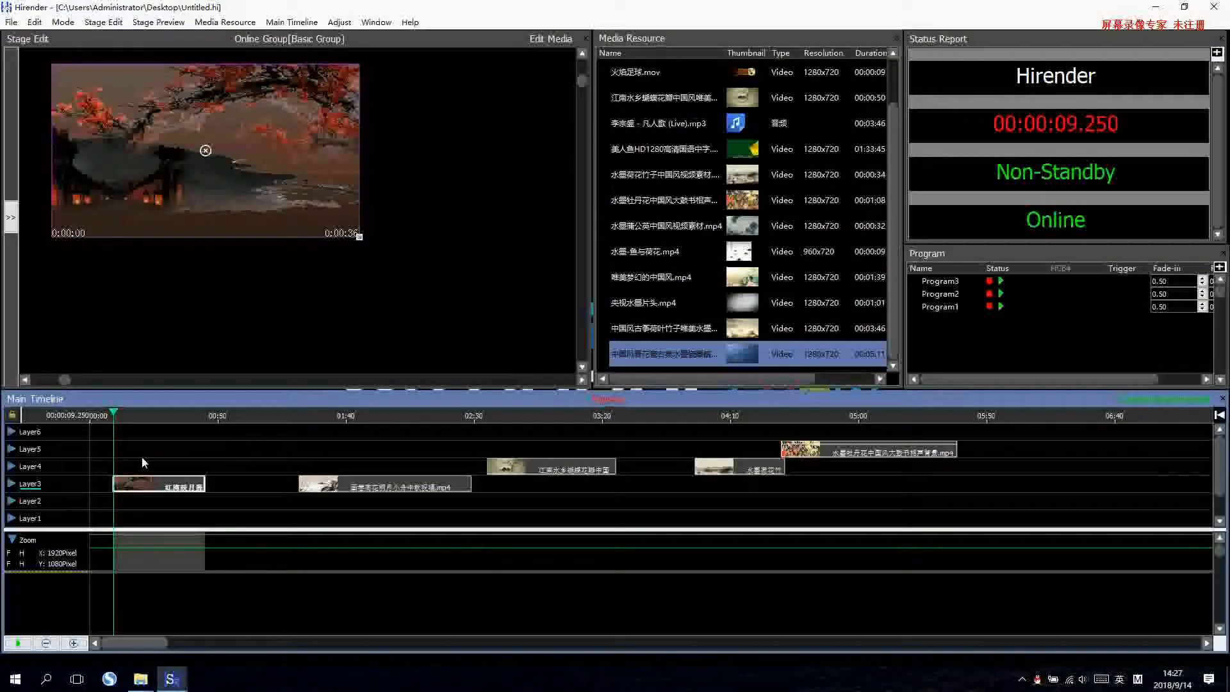
Add a Play control cue and place it on Layer4 at the end of the first clip, at 44.801 seconds.
right_click(169, 454)
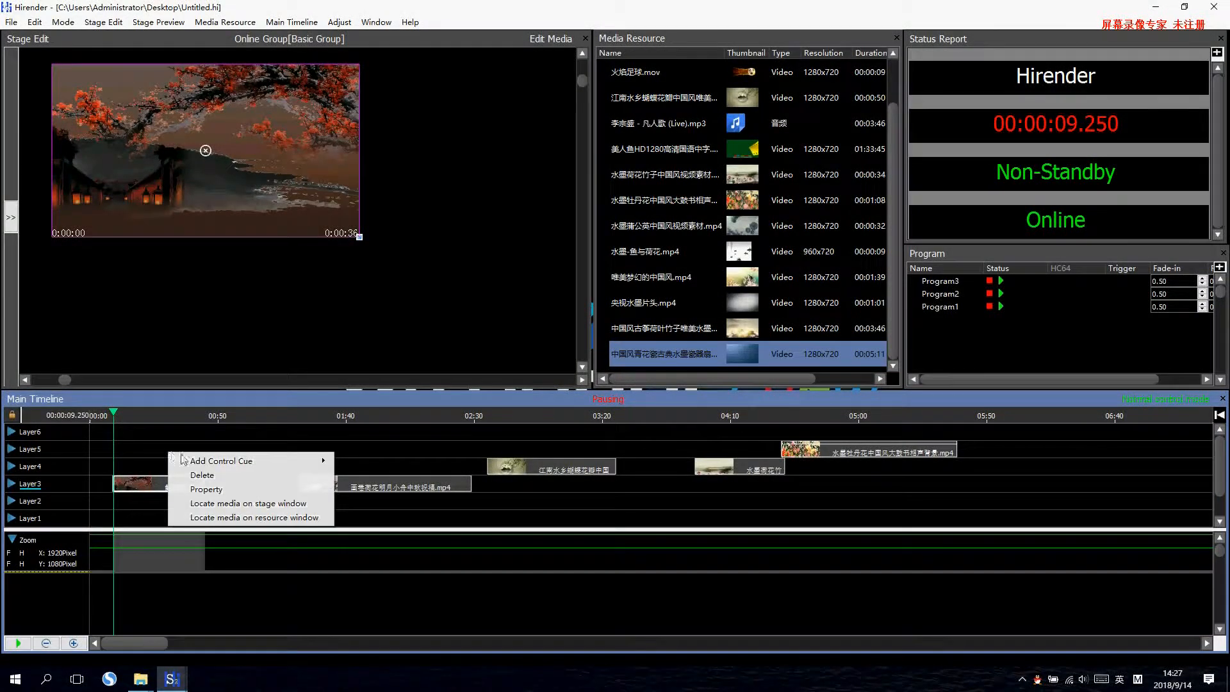
mouse_move(310, 463)
click(356, 463)
drag(128, 452, 216, 468)
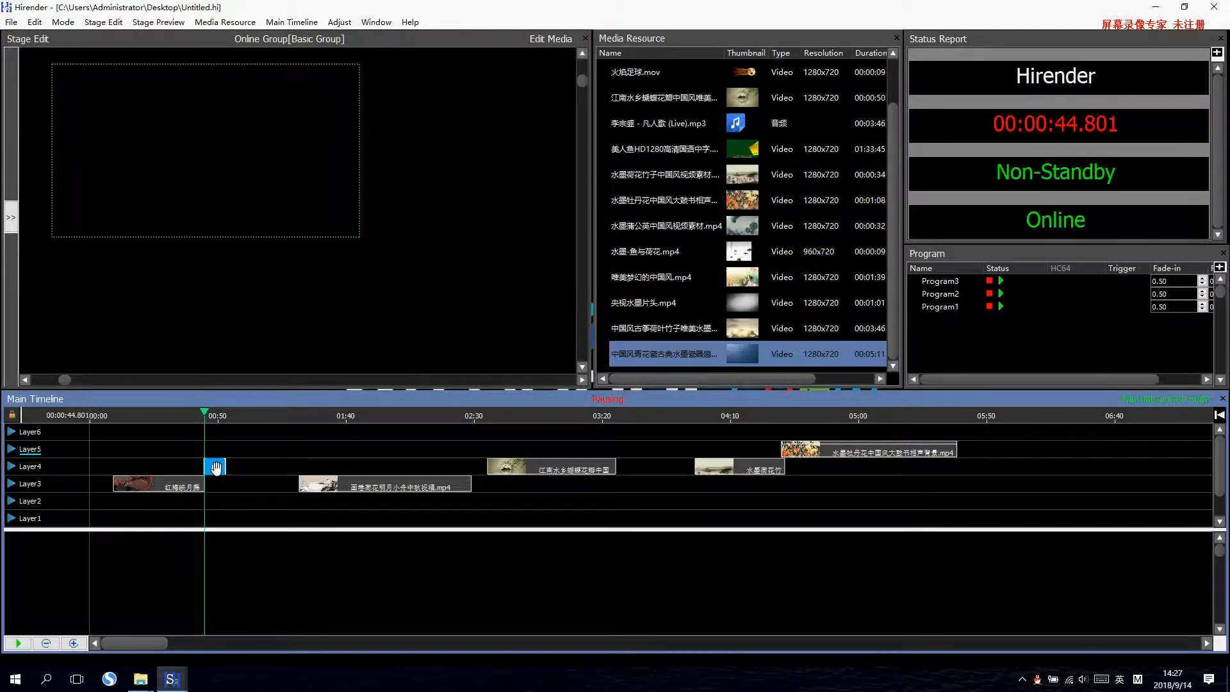
Enable Goto on the control cue at the first clip's end and have it target a control cue by name.
double_click(216, 467)
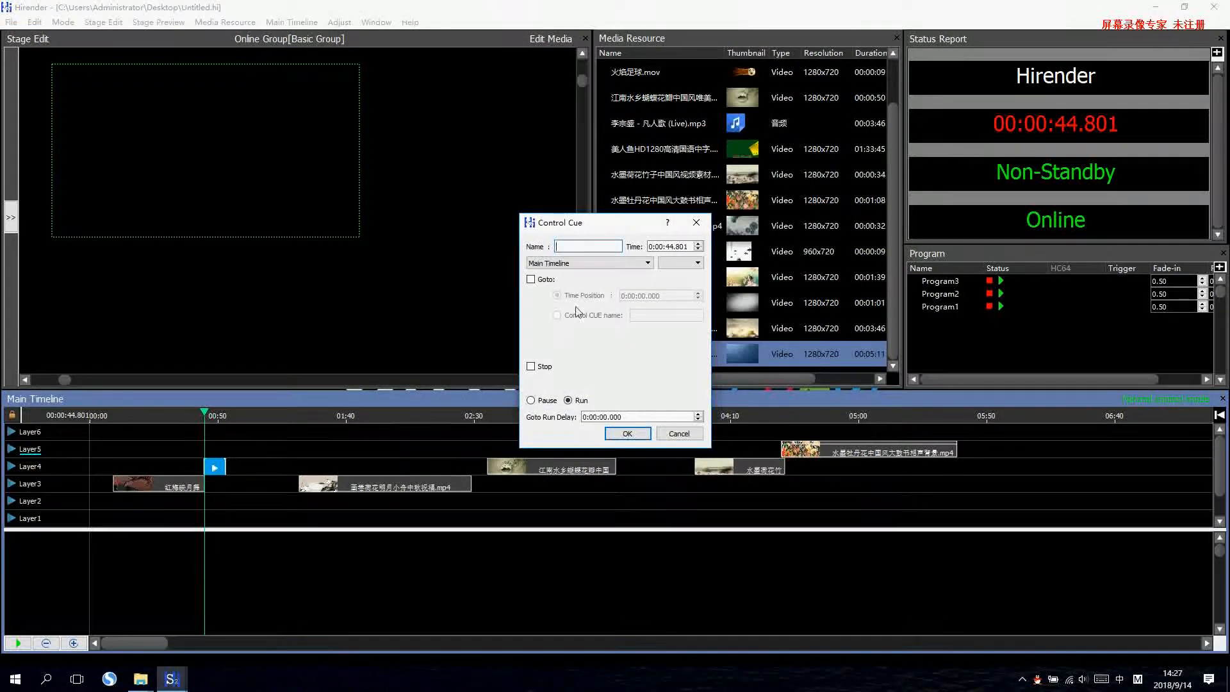
click(532, 280)
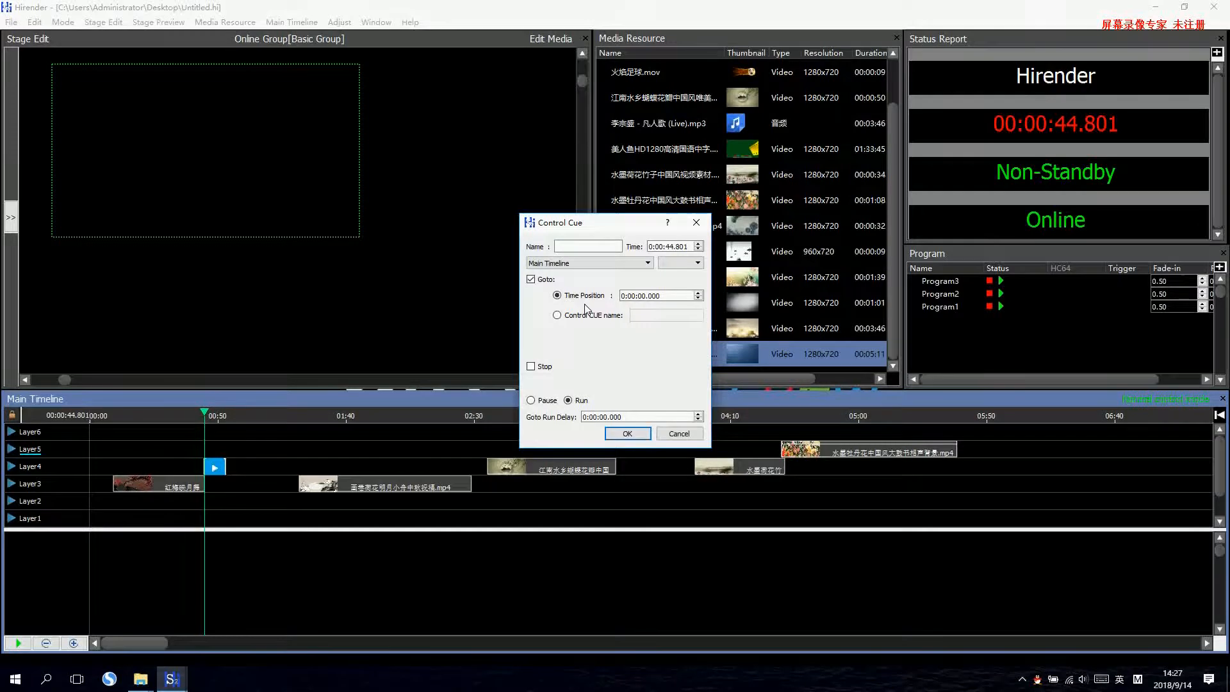
click(649, 296)
click(557, 315)
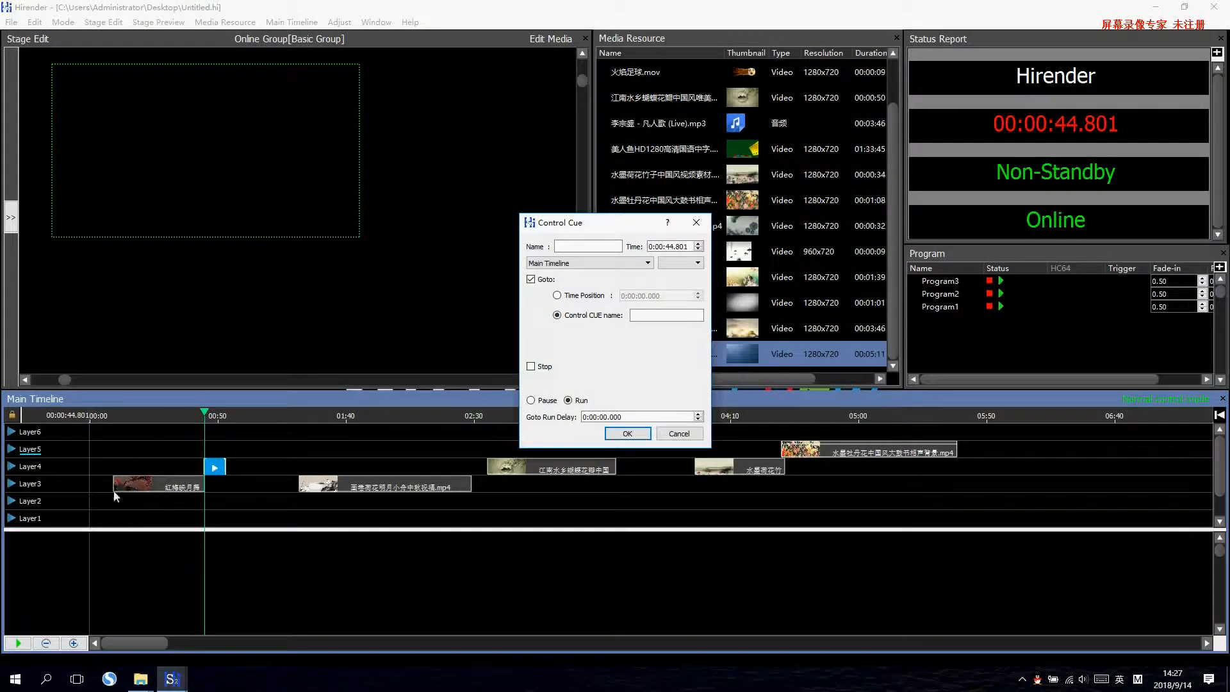
click(628, 434)
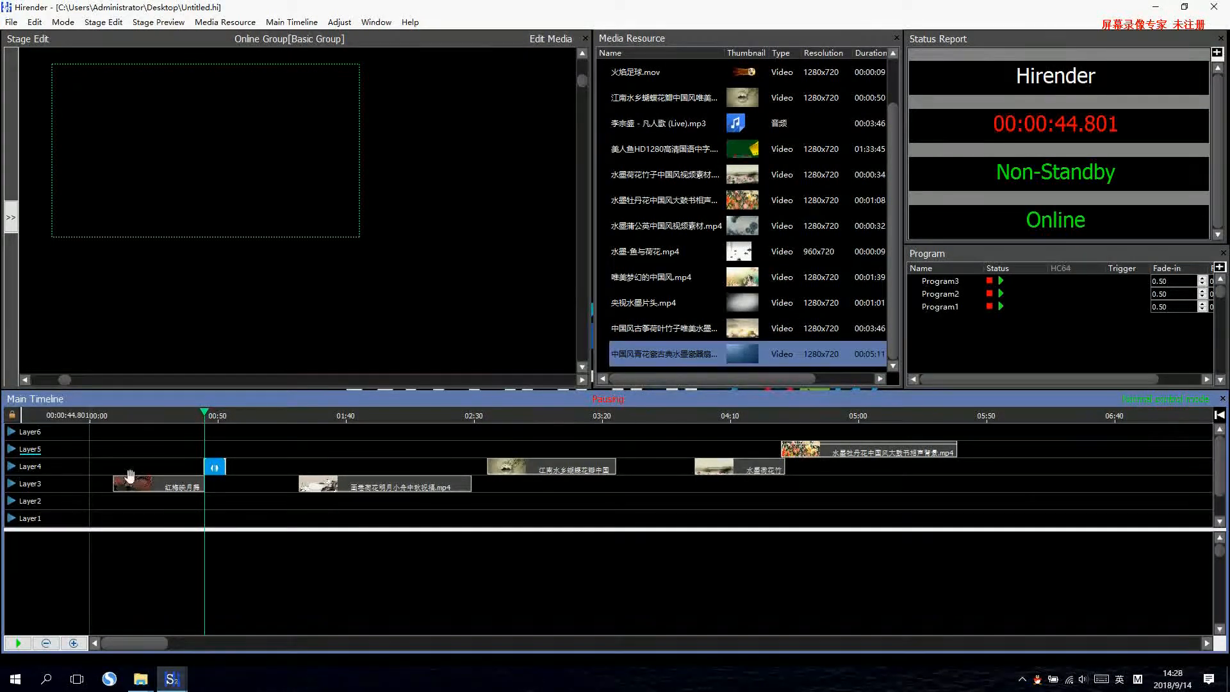
Add a second Play control cue on Layer5 at the playhead, above the Goto cue.
right_click(135, 447)
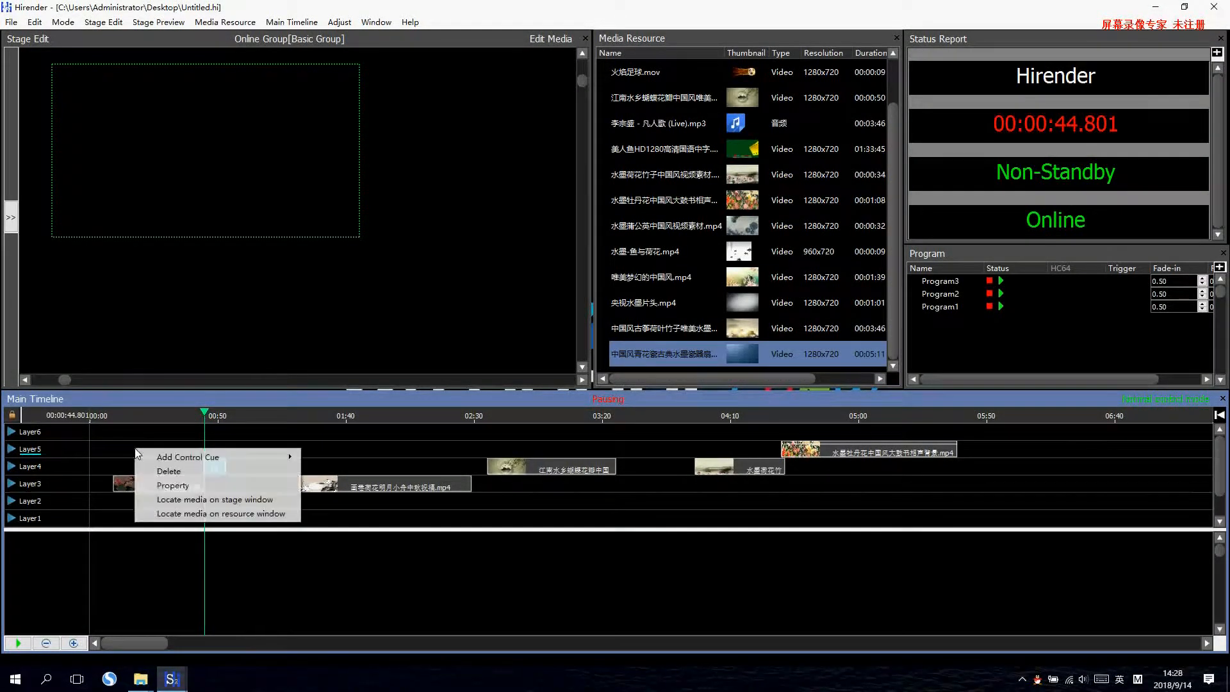
mouse_move(212, 456)
click(324, 457)
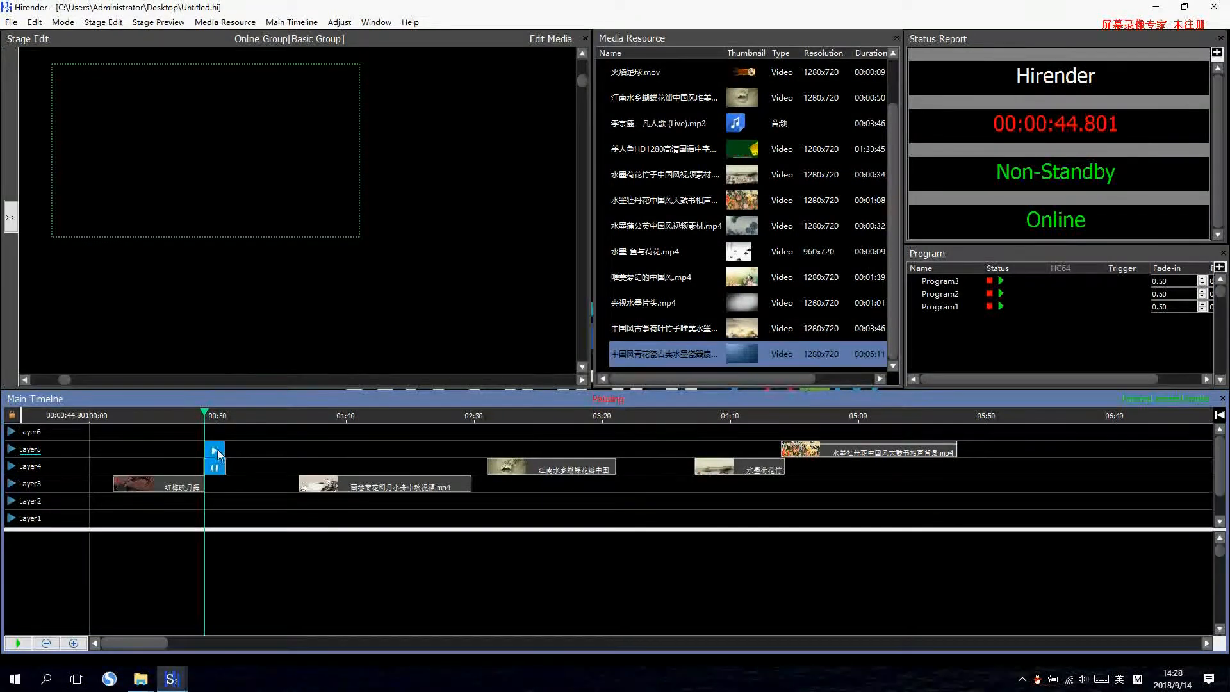
right_click(184, 453)
mouse_move(276, 460)
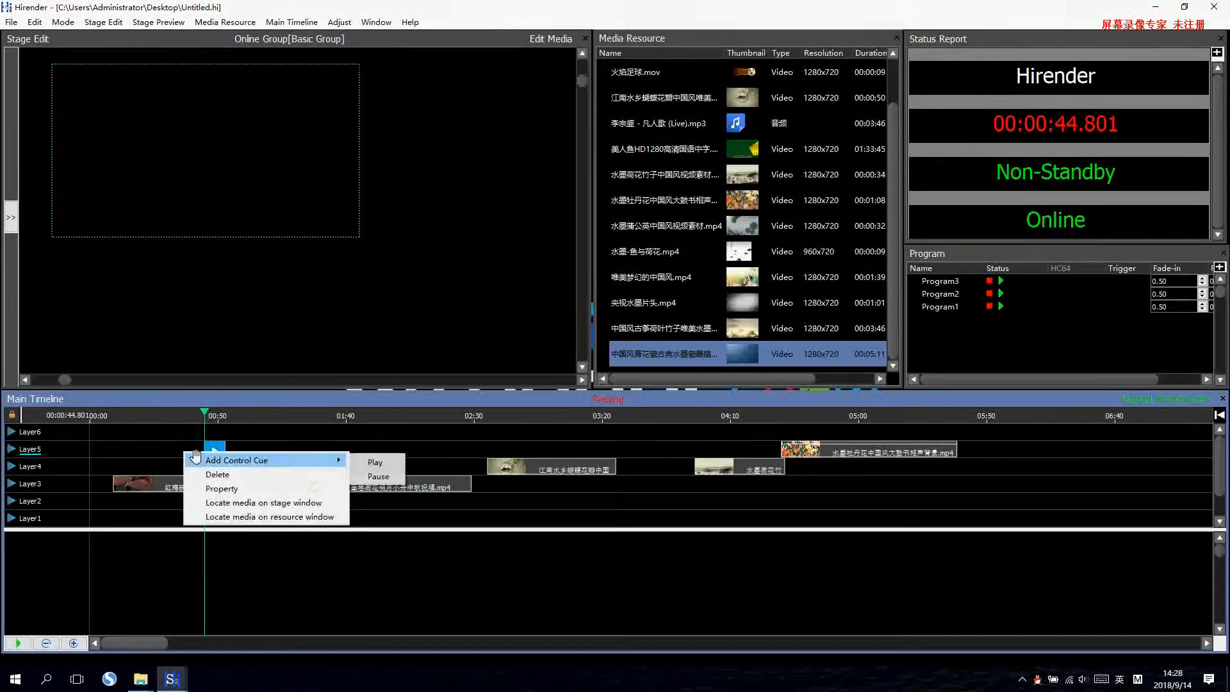
click(375, 466)
Name the new Play cue z and move it to Layer4 at the first clip's start, 9.25 seconds.
double_click(219, 448)
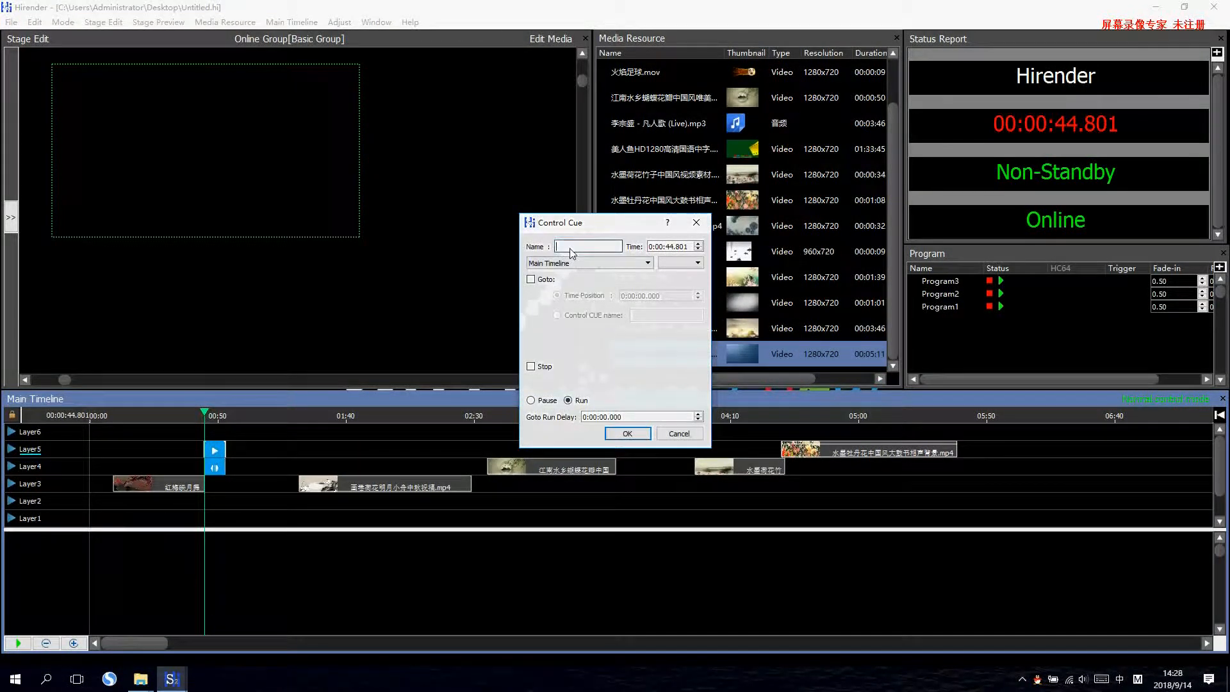
click(571, 250)
text(z)
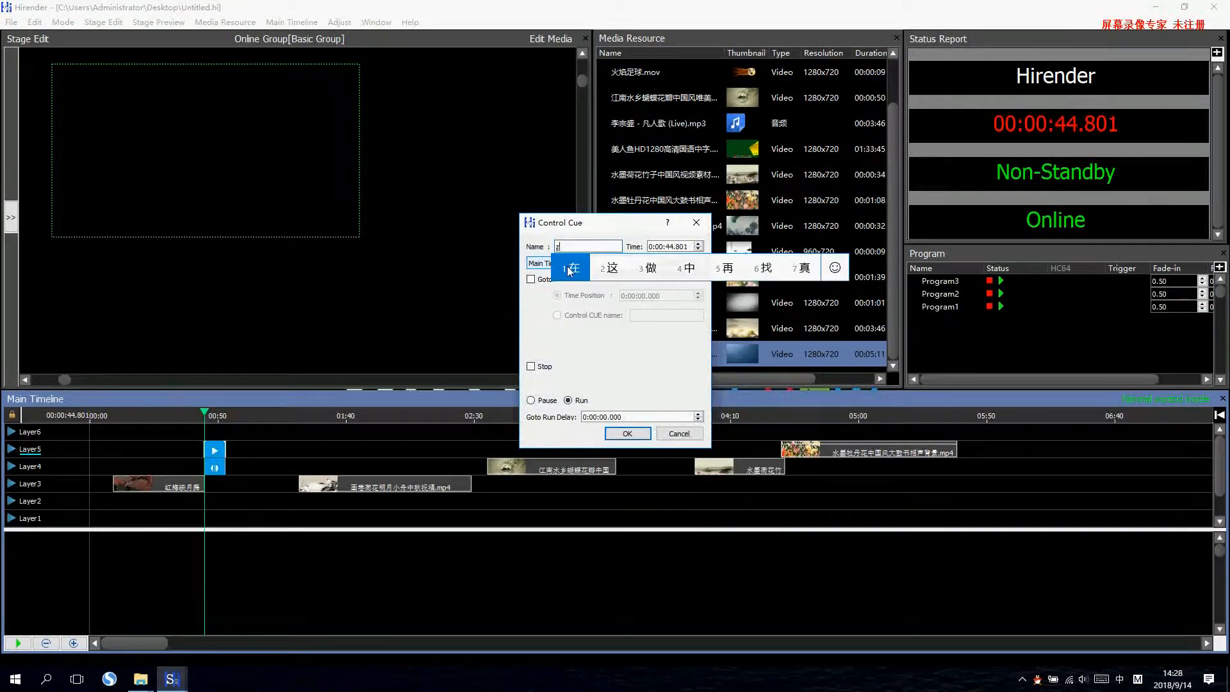
key(shift)
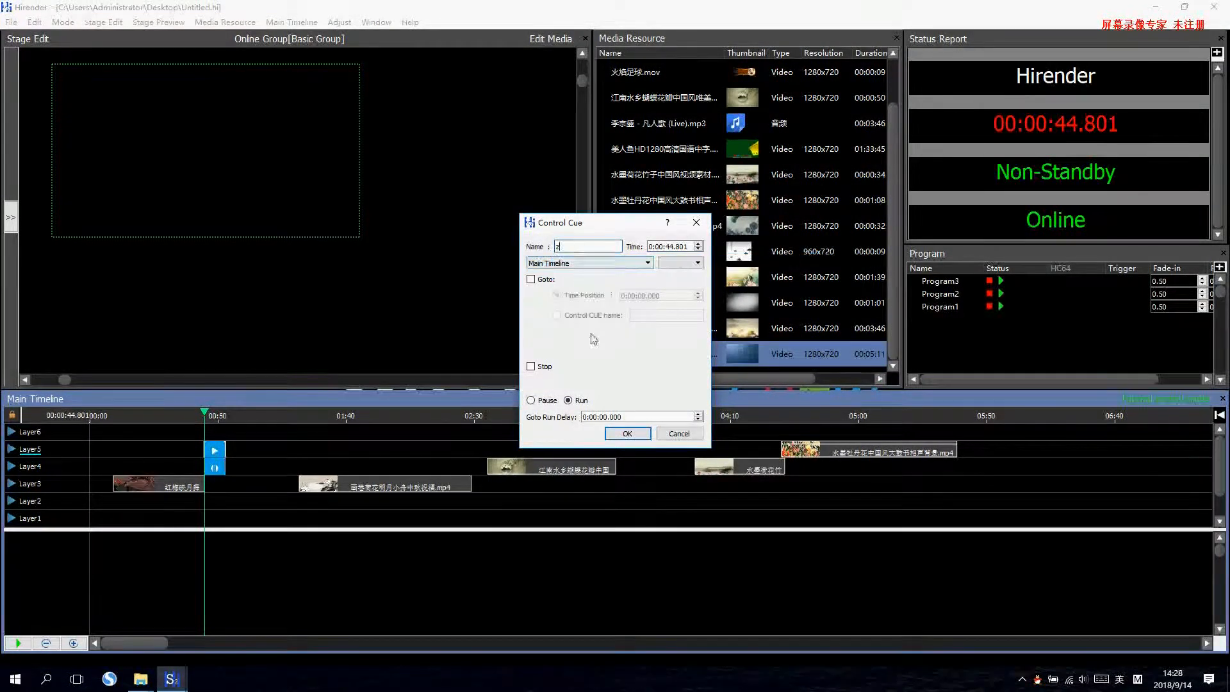
click(627, 434)
drag(225, 455, 133, 469)
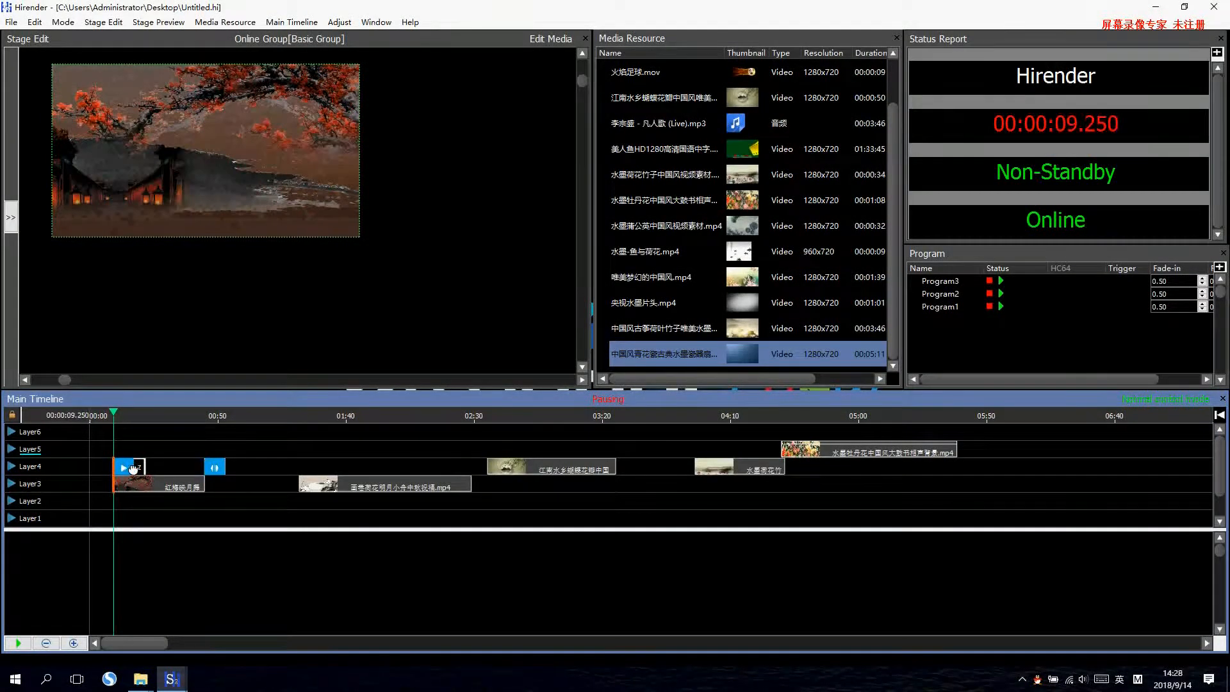
Set the Goto cue's target control cue name to z.
double_click(217, 467)
click(648, 317)
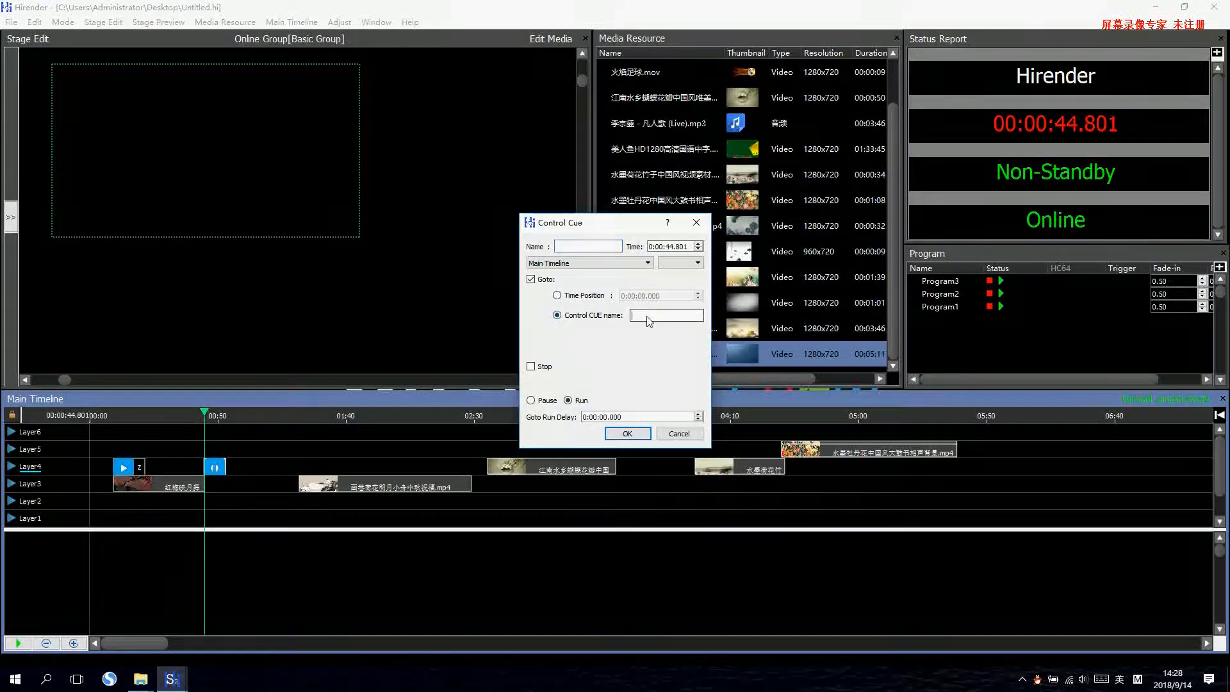
click(628, 434)
Test the loop between the two cues by playing from near the first clip's end, and mute the system speakers.
click(203, 417)
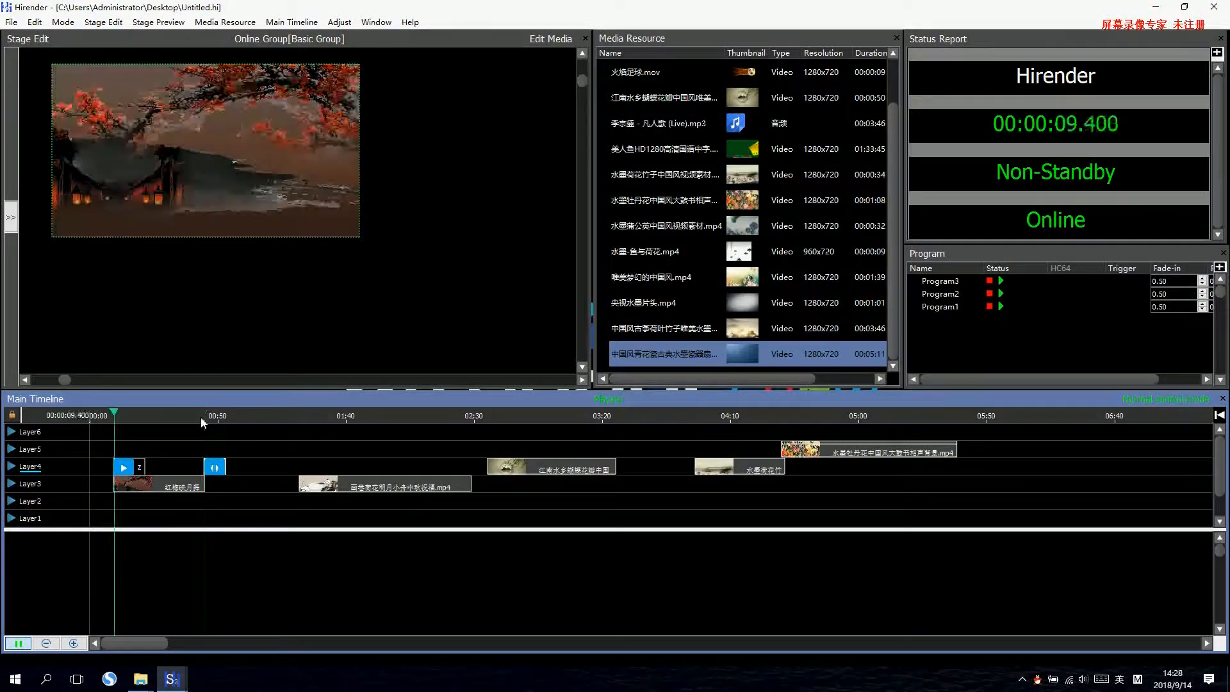
click(1083, 680)
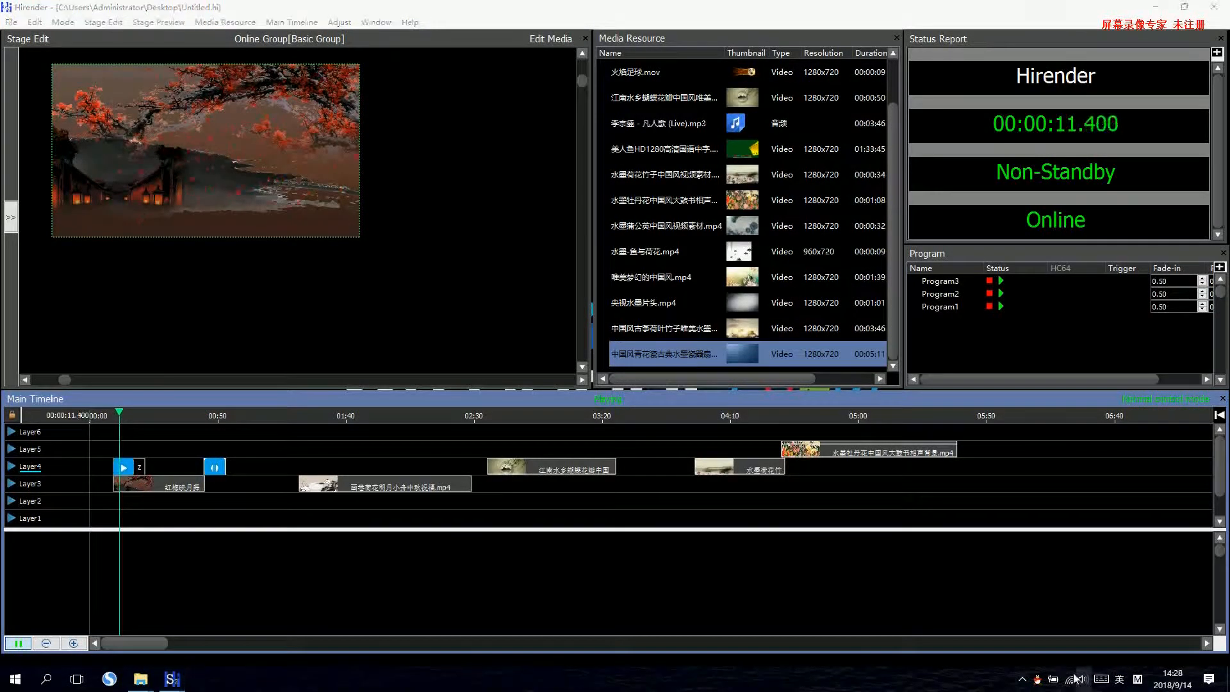
click(1021, 649)
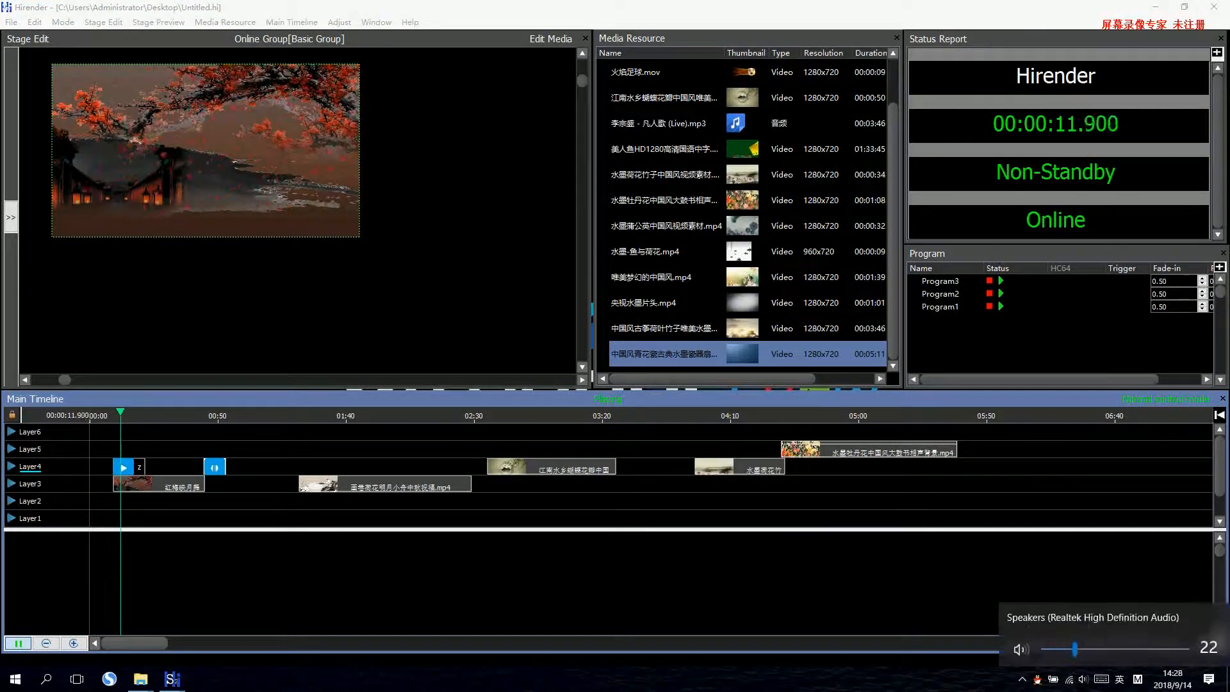
click(194, 416)
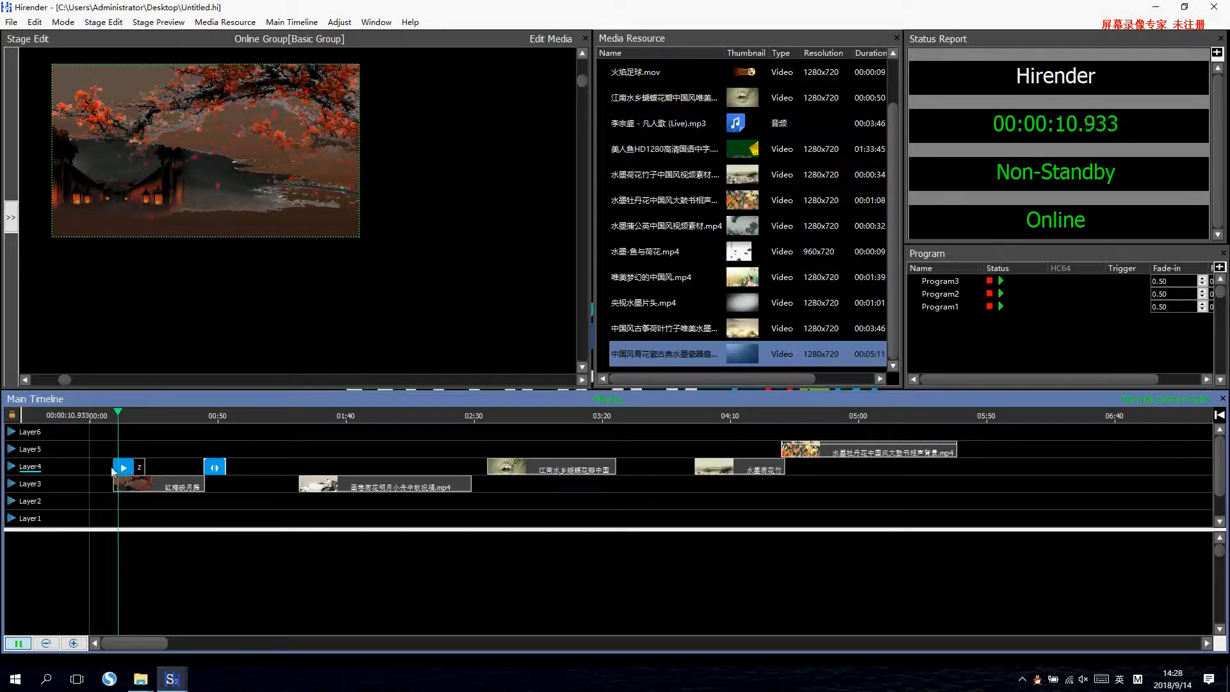
click(186, 410)
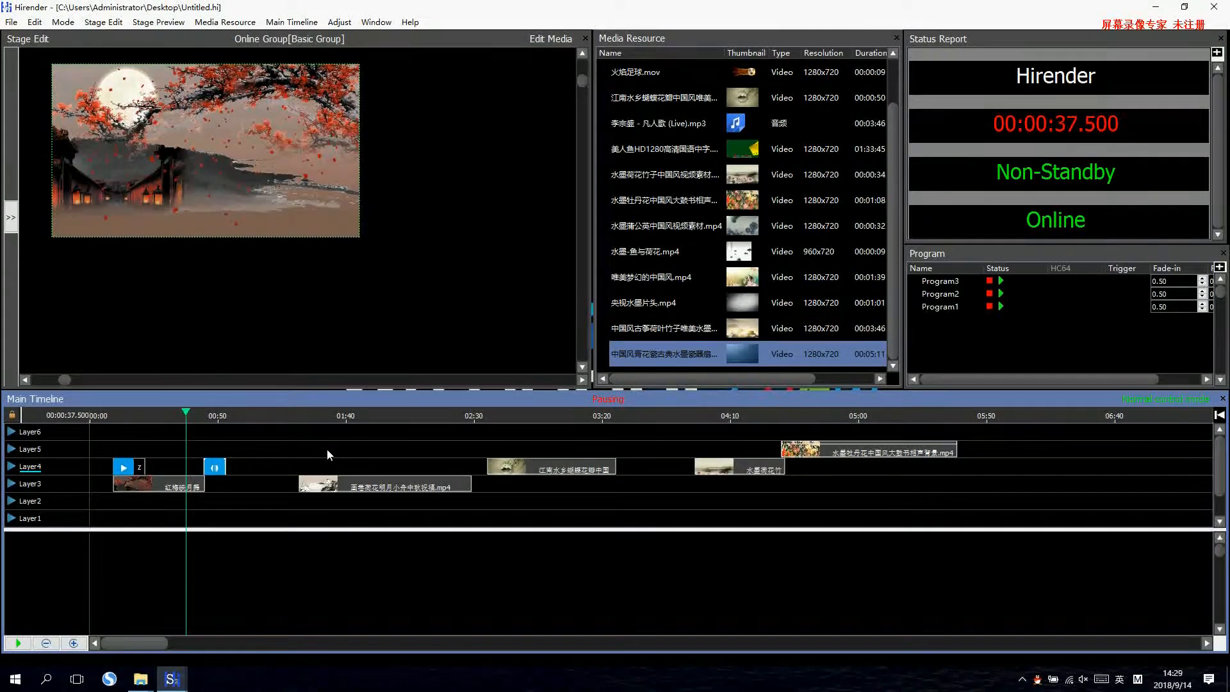
Move the 江南水乡 clip on Layer4 above Layer3's second clip, starting at 1:31.750, and remove its Position adjustment.
click(375, 488)
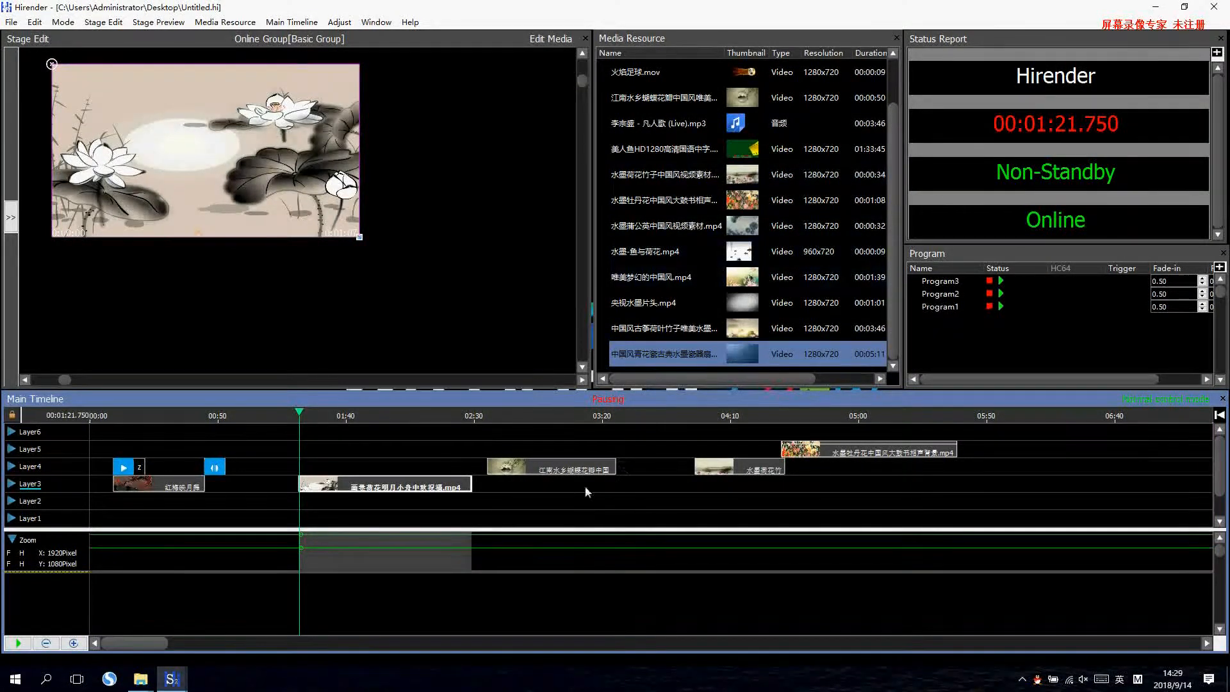
click(572, 472)
drag(572, 477, 397, 466)
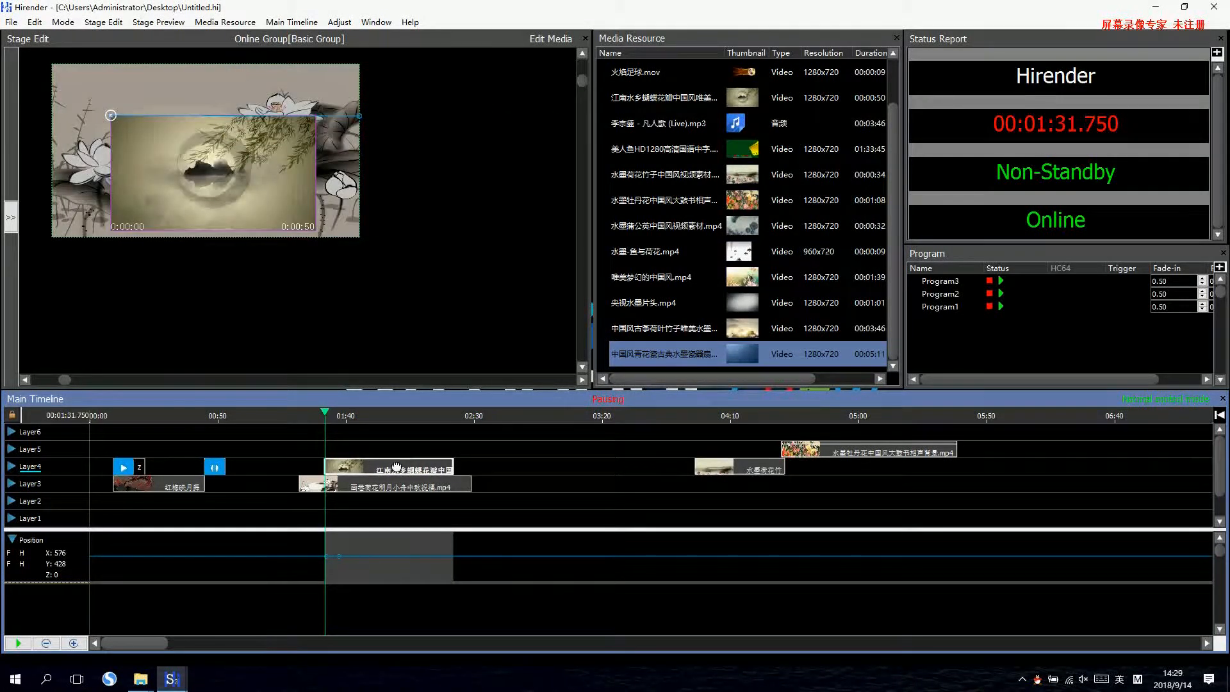
click(339, 23)
click(355, 40)
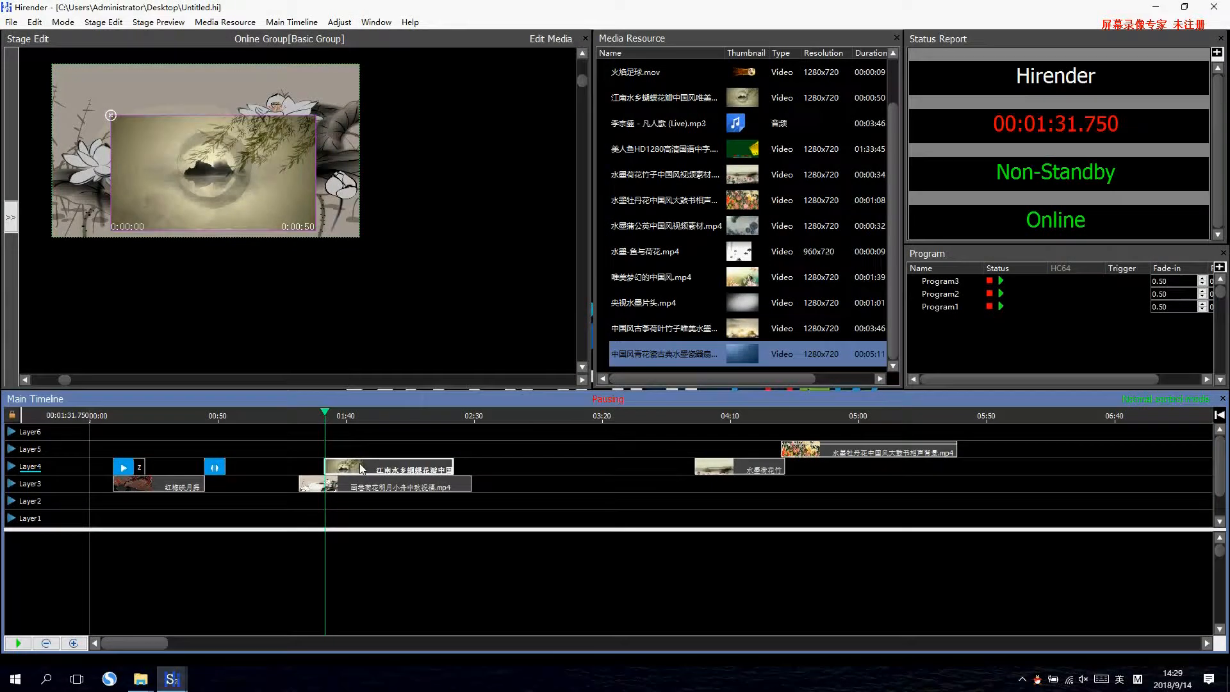
Align the 江南水乡 clip's start with the Layer3 clip at 1:21.750 and extend its end to 2:28.908.
click(356, 485)
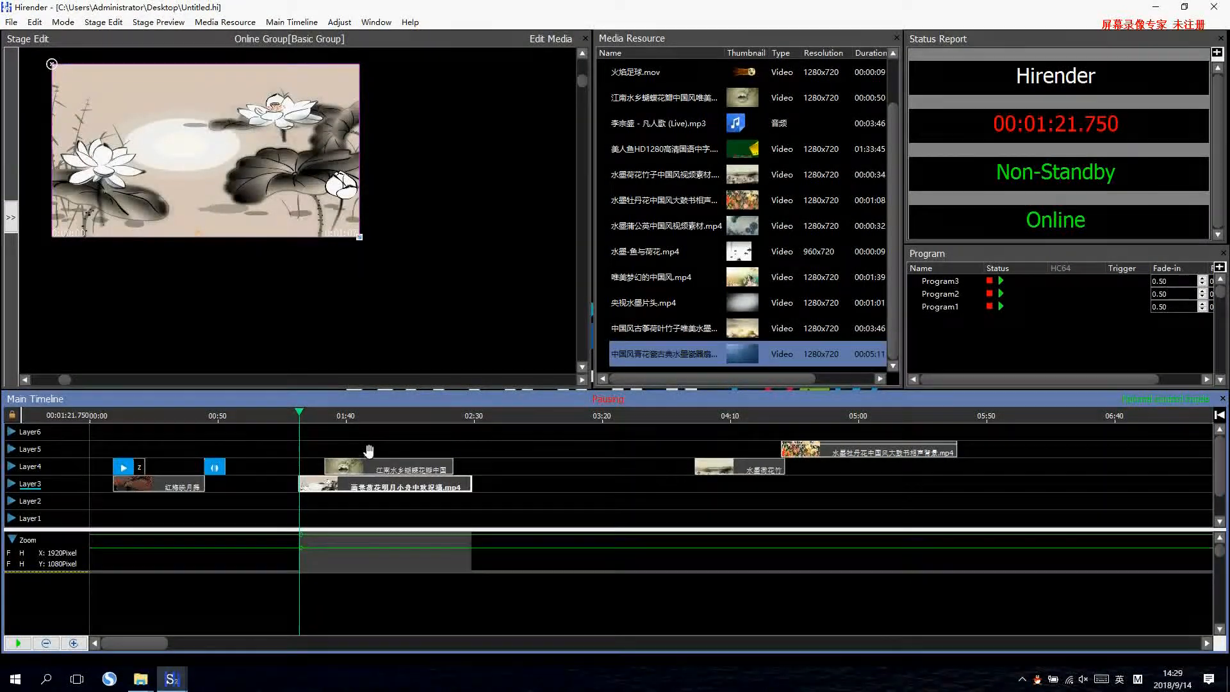
click(376, 470)
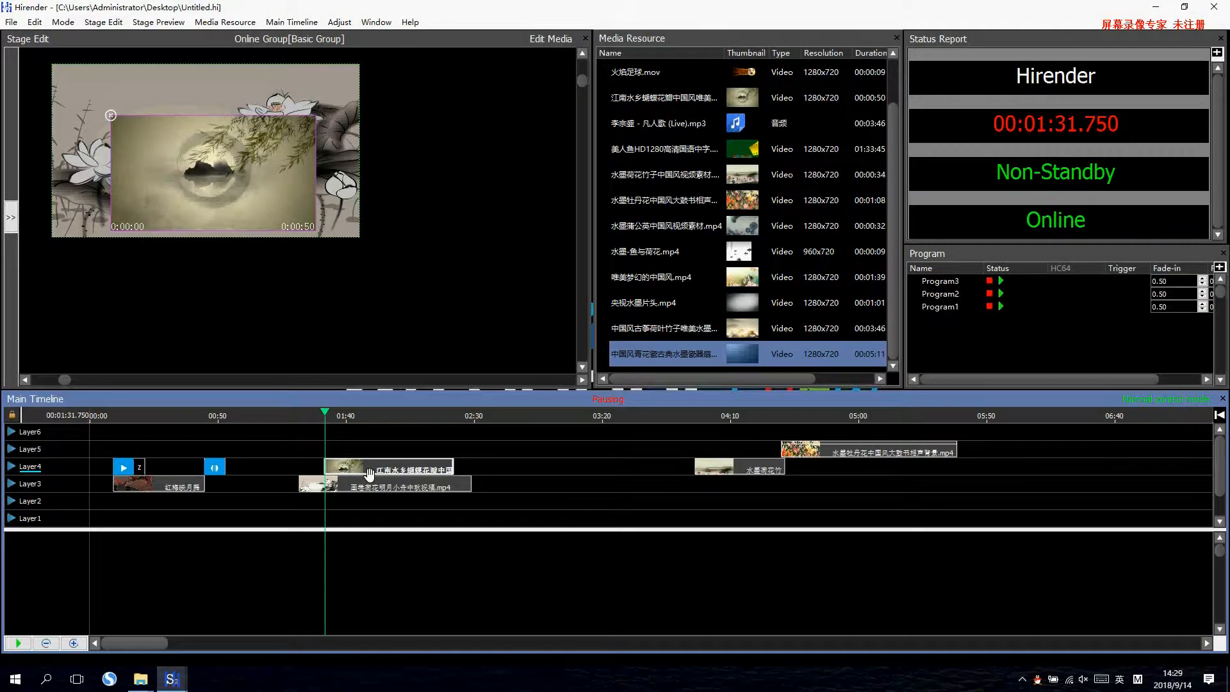
drag(368, 474, 341, 475)
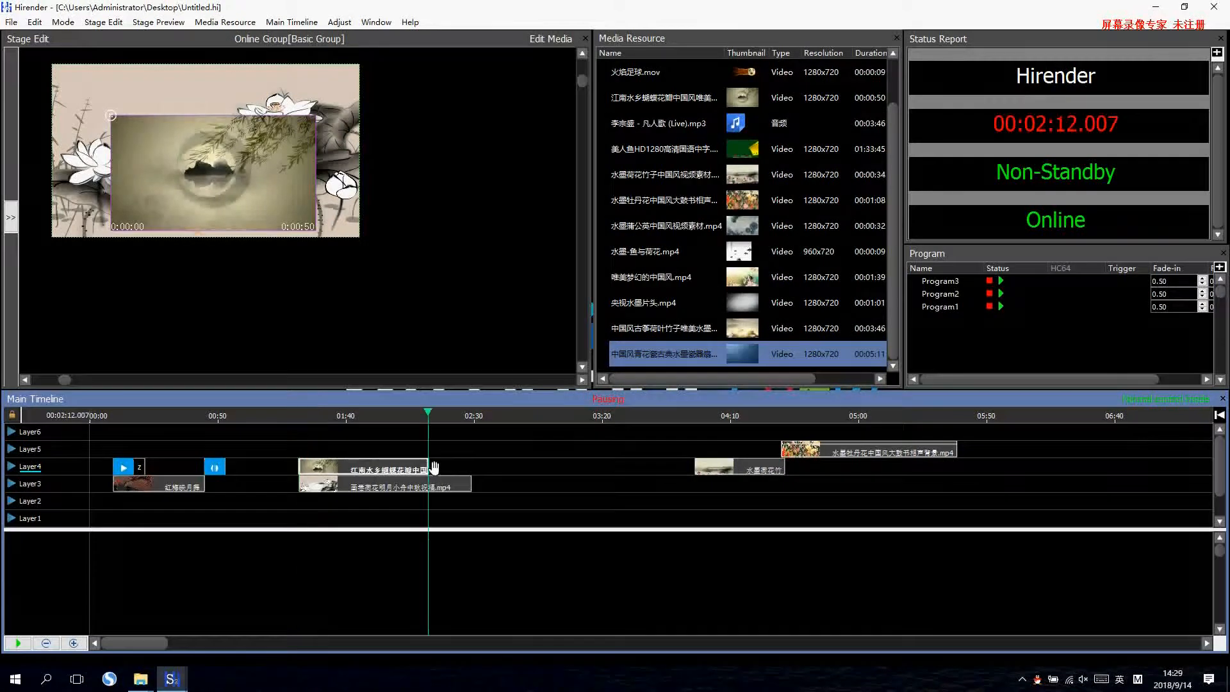
drag(427, 467, 471, 468)
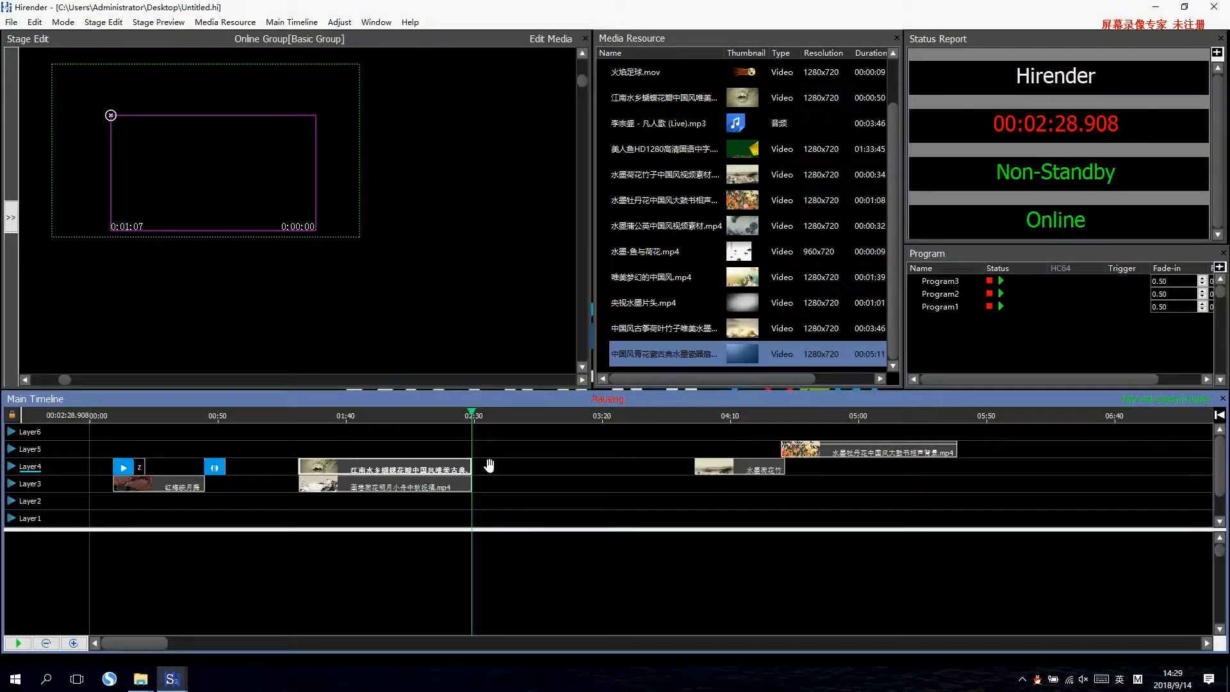
click(411, 472)
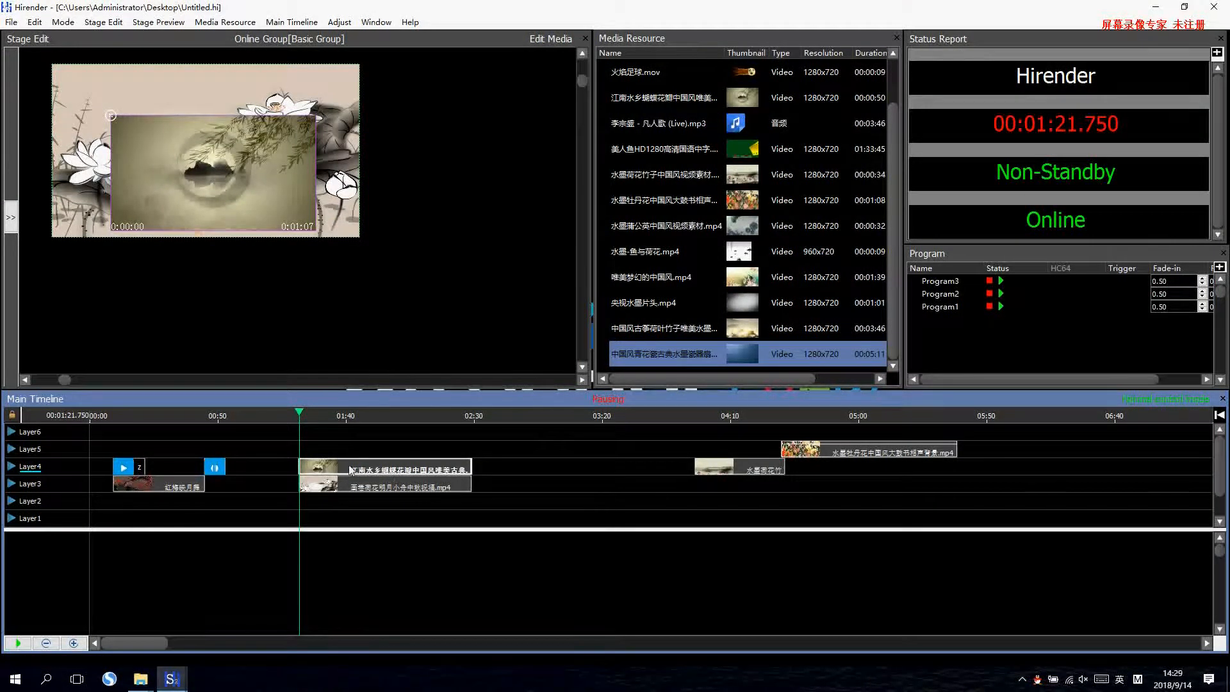
Set the zoom width of Layer3's second clip to 920 pixels and move the clip to the horizontal centre of the stage.
click(372, 486)
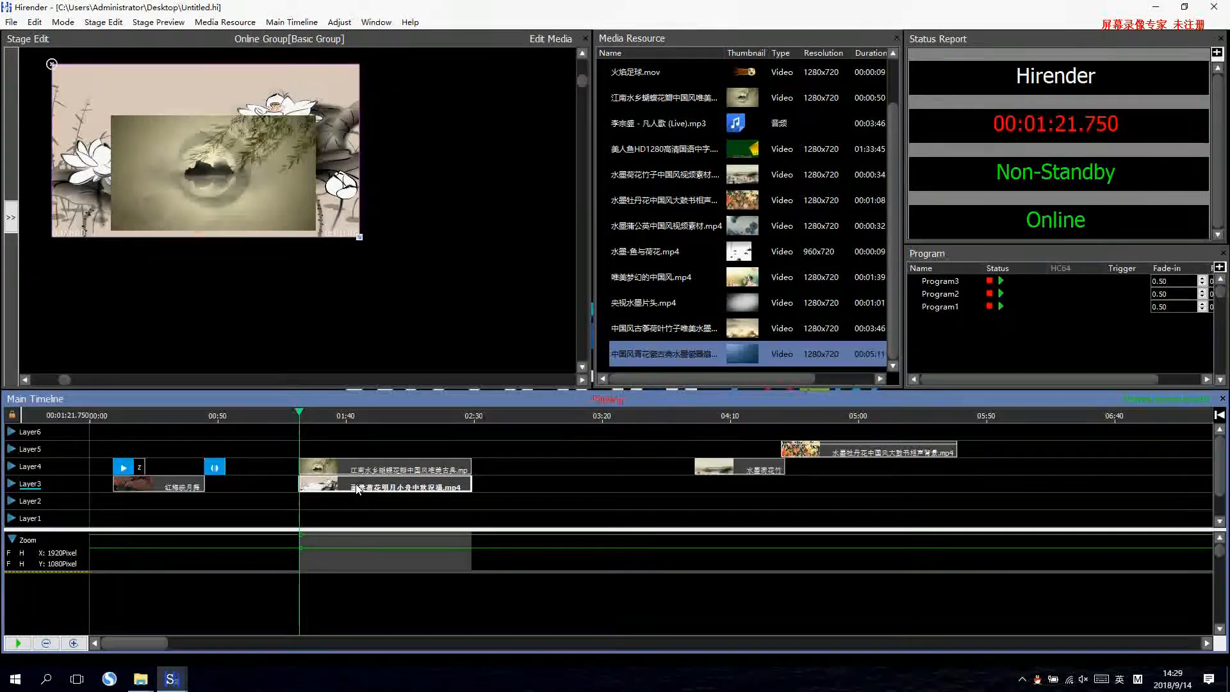
click(301, 534)
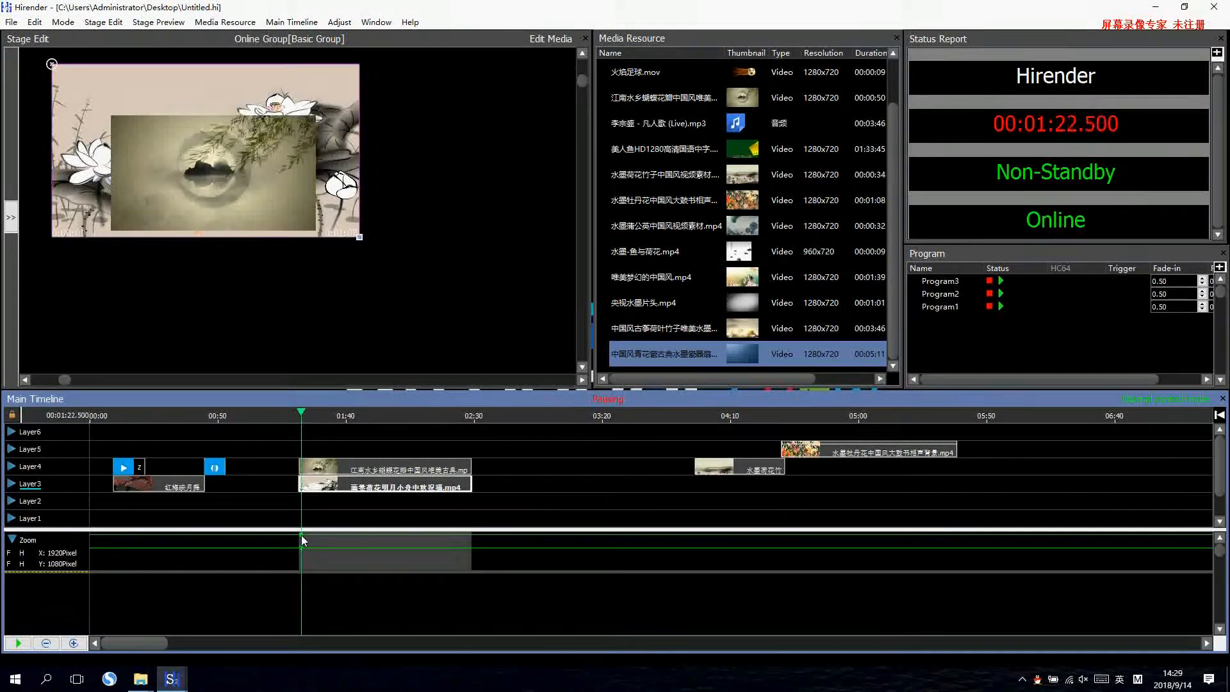
double_click(301, 536)
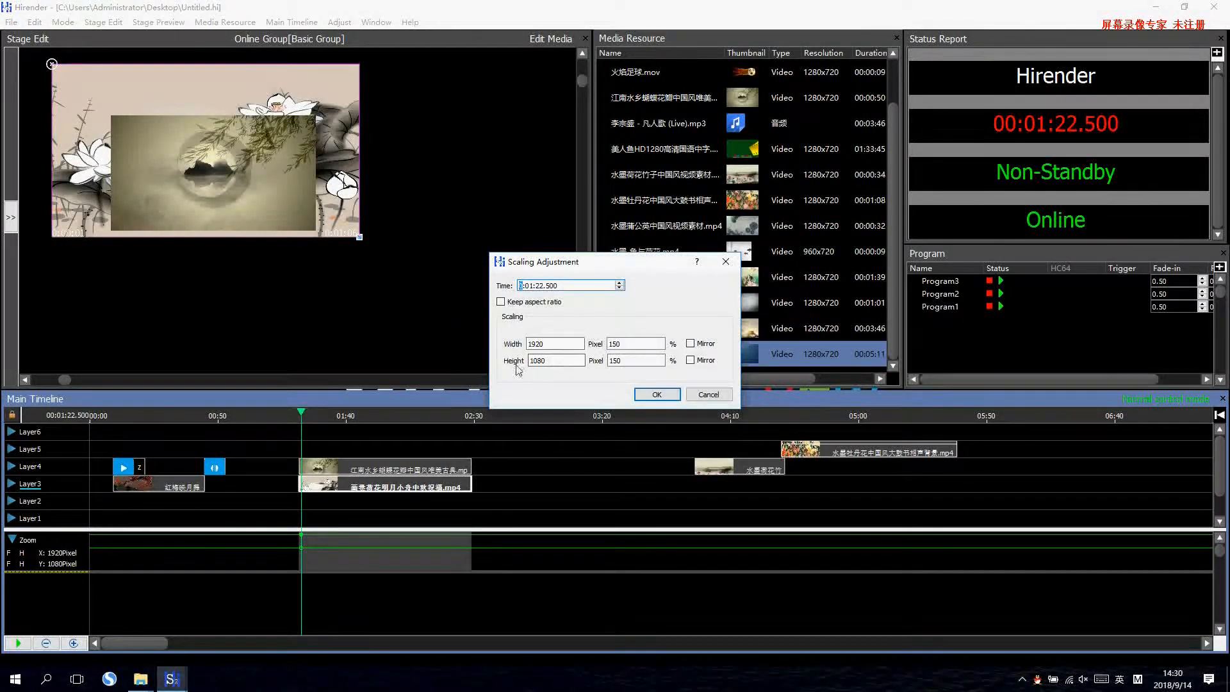
click(530, 344)
key(BackSpace)
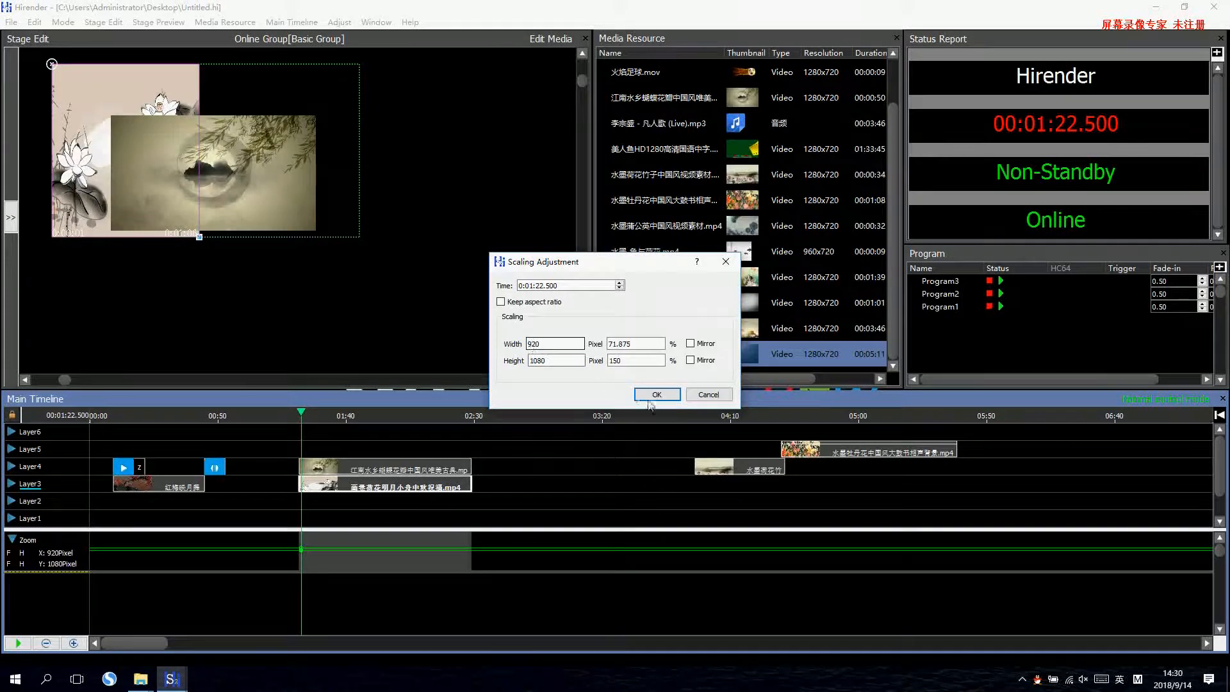
click(660, 394)
drag(168, 87, 248, 87)
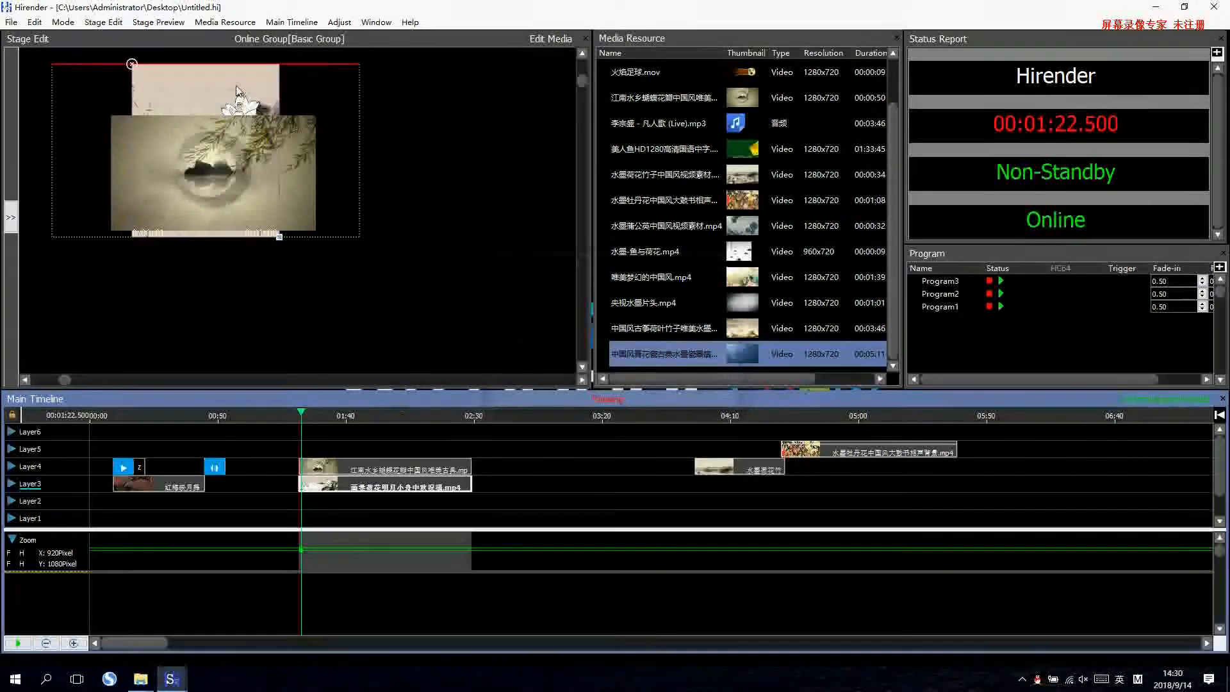
Add a Zoom adjustment to the 江南水乡 clip on Layer4 and set its width to 500 pixels.
click(362, 472)
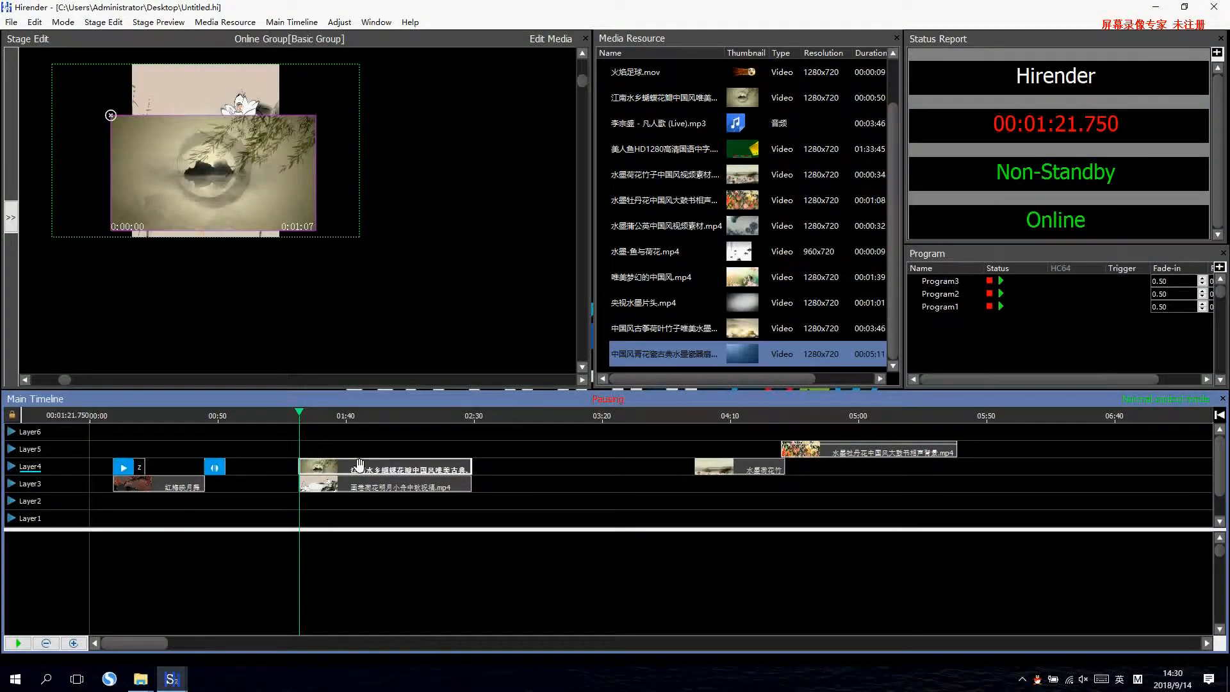
click(339, 21)
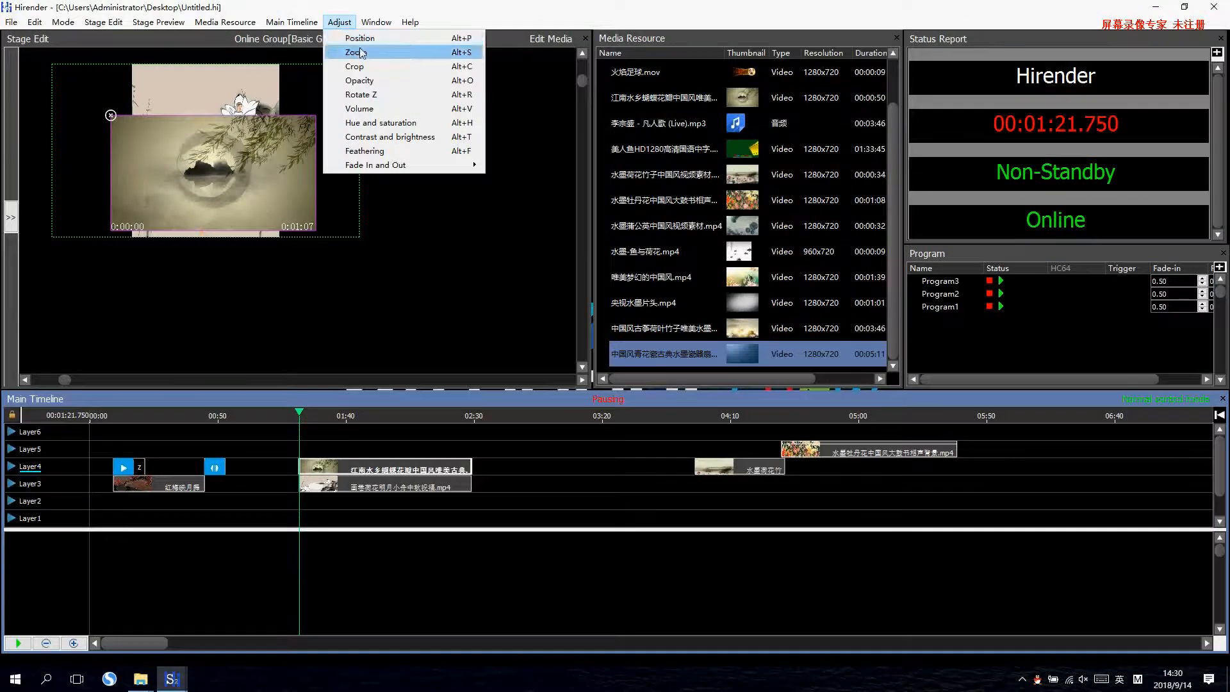
click(350, 49)
click(302, 548)
text(500)
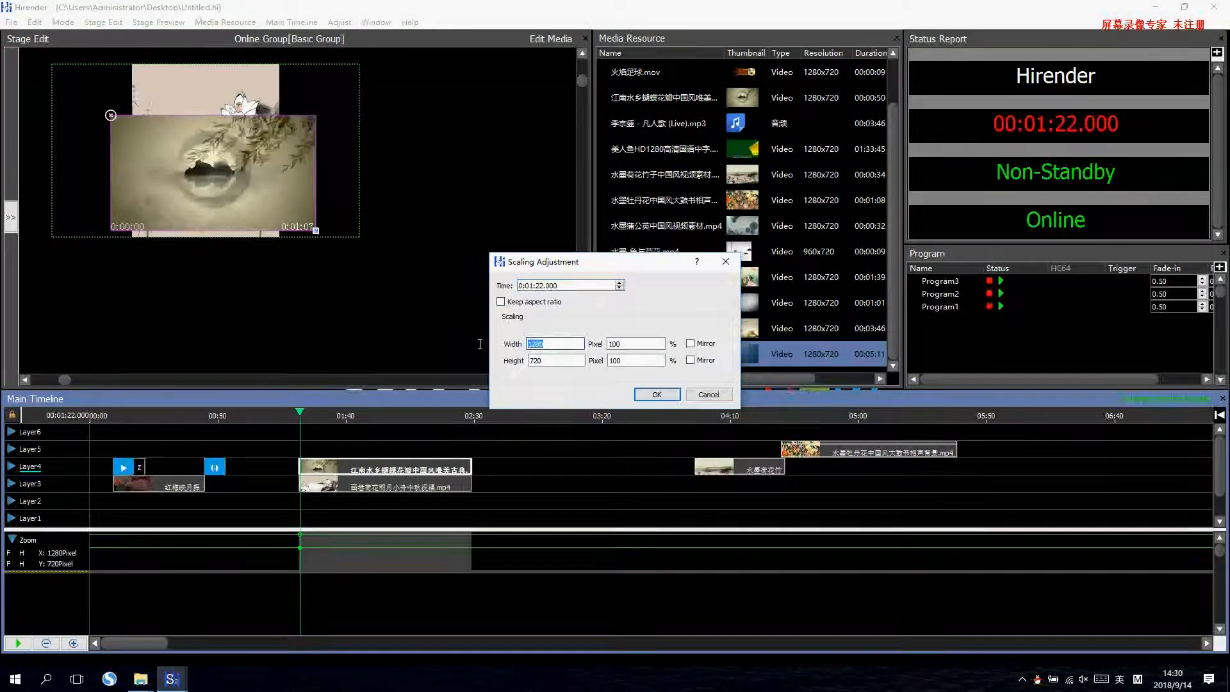
Set the Layer4 江南水乡 clip's zoom height to 1080 pixels and place the clip flush with the stage's left edge.
double_click(531, 360)
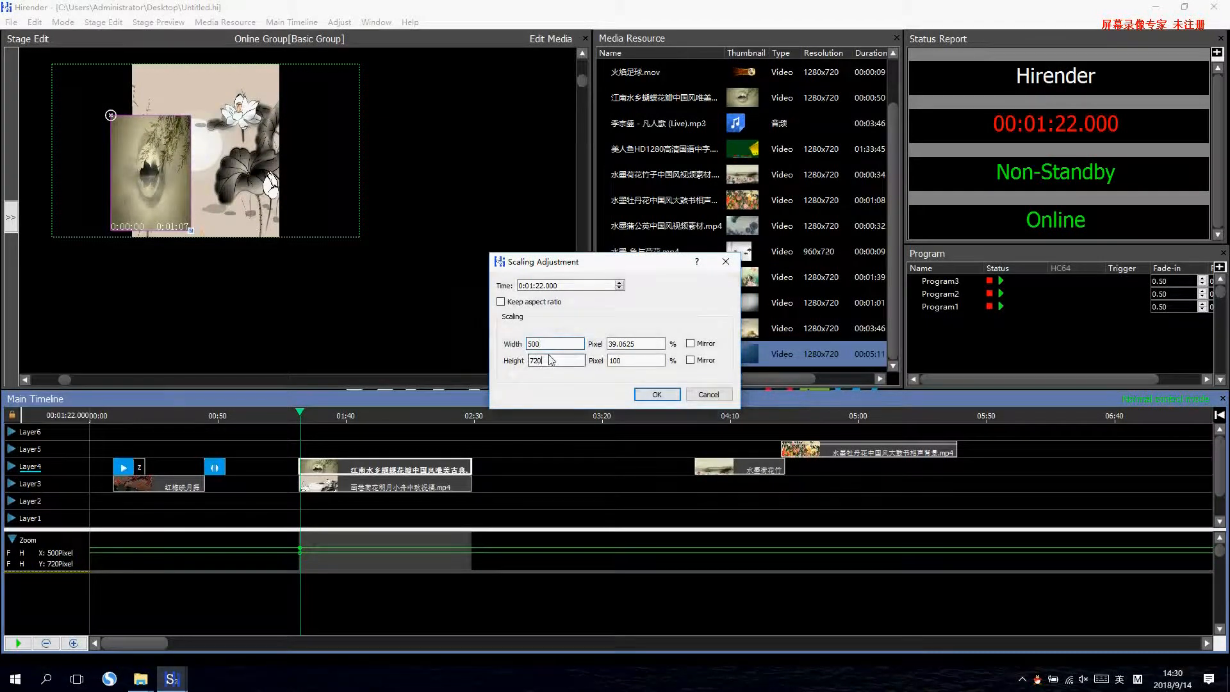
text(180)
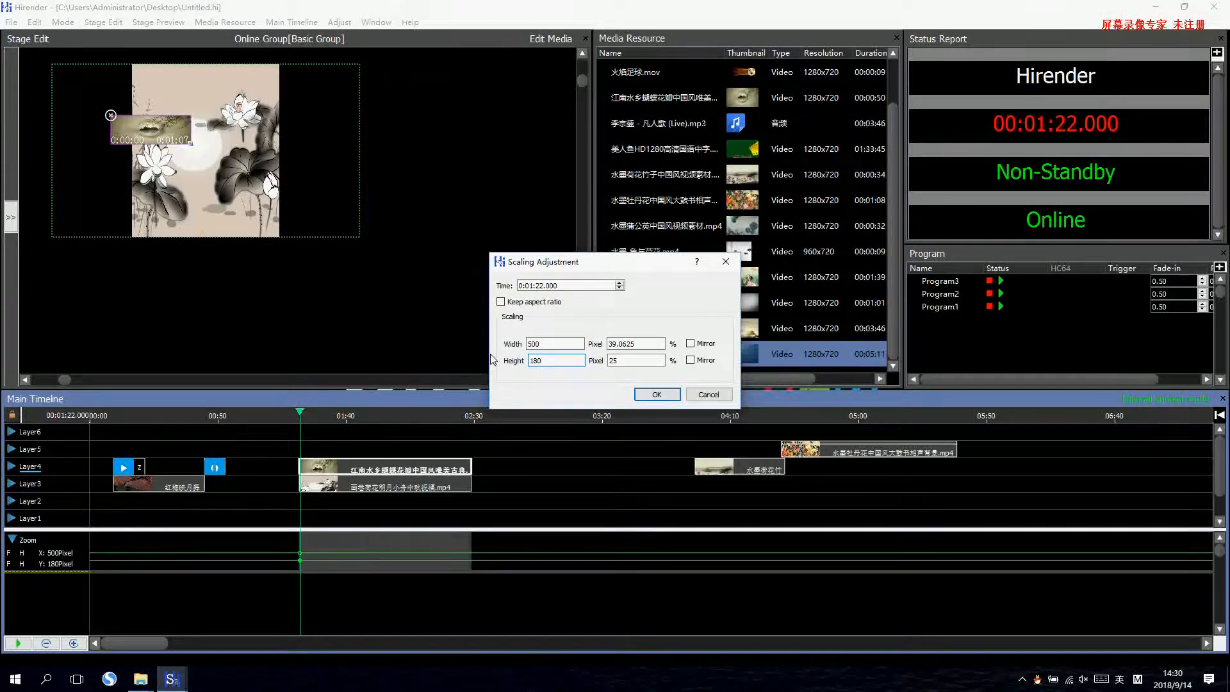
key(BackSpace)
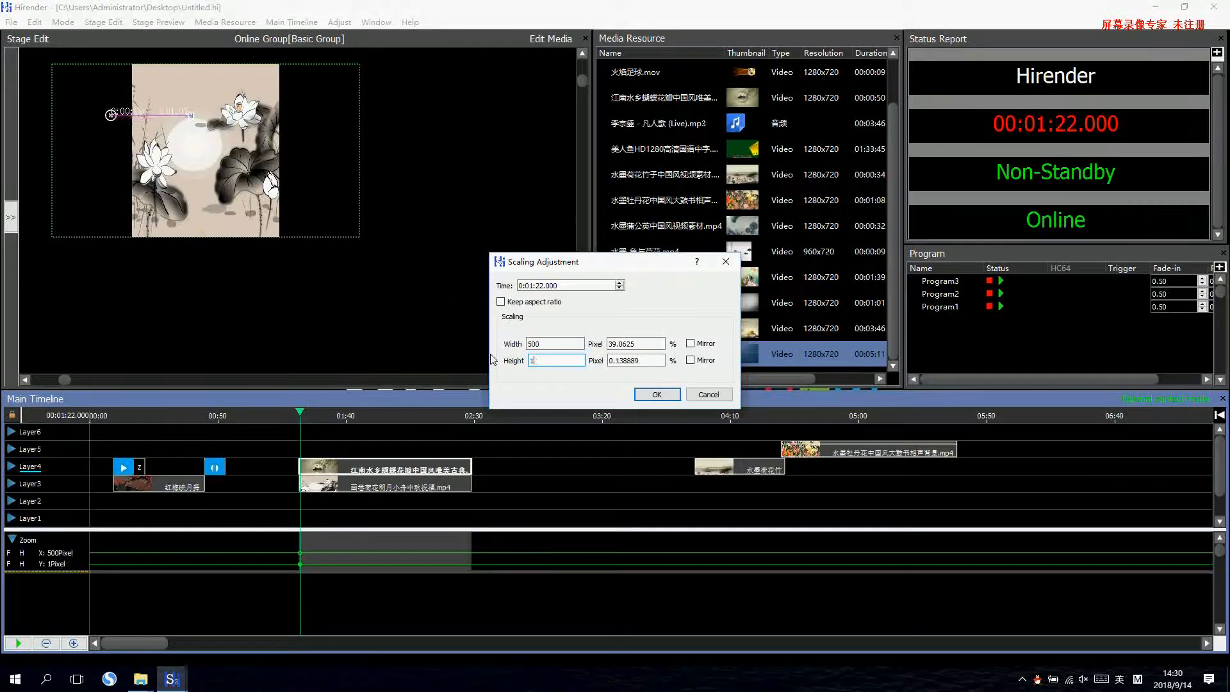
key(BackSpace)
text(080)
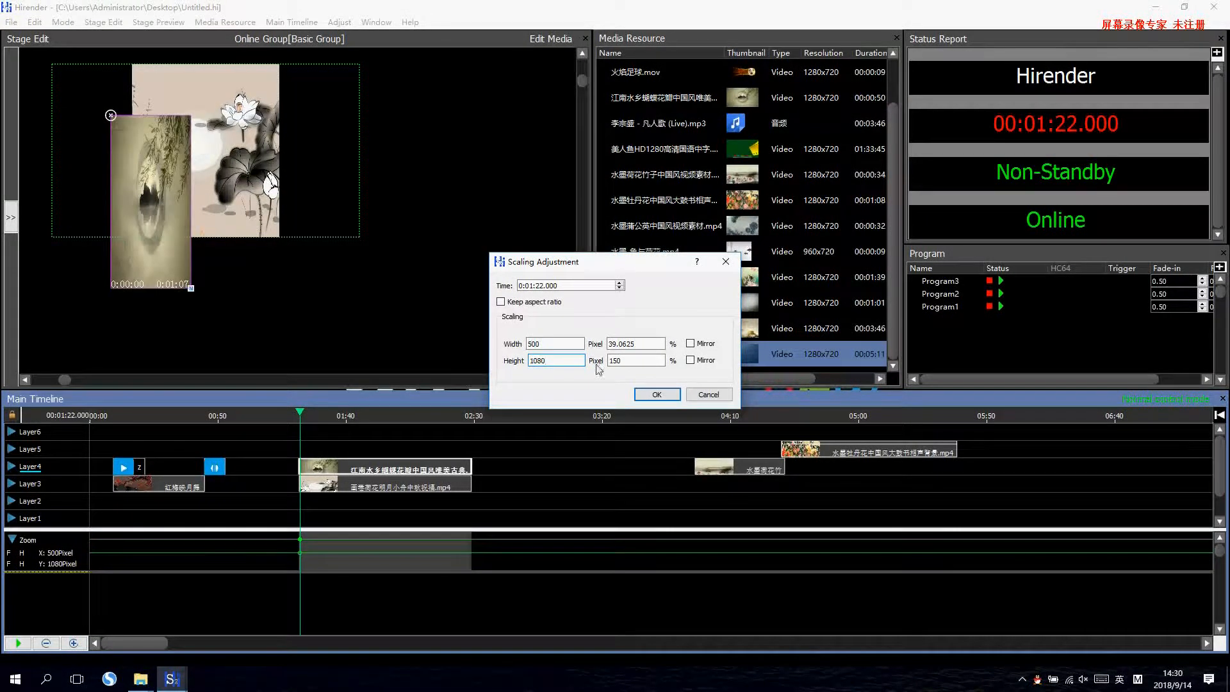
click(657, 394)
drag(165, 239, 108, 190)
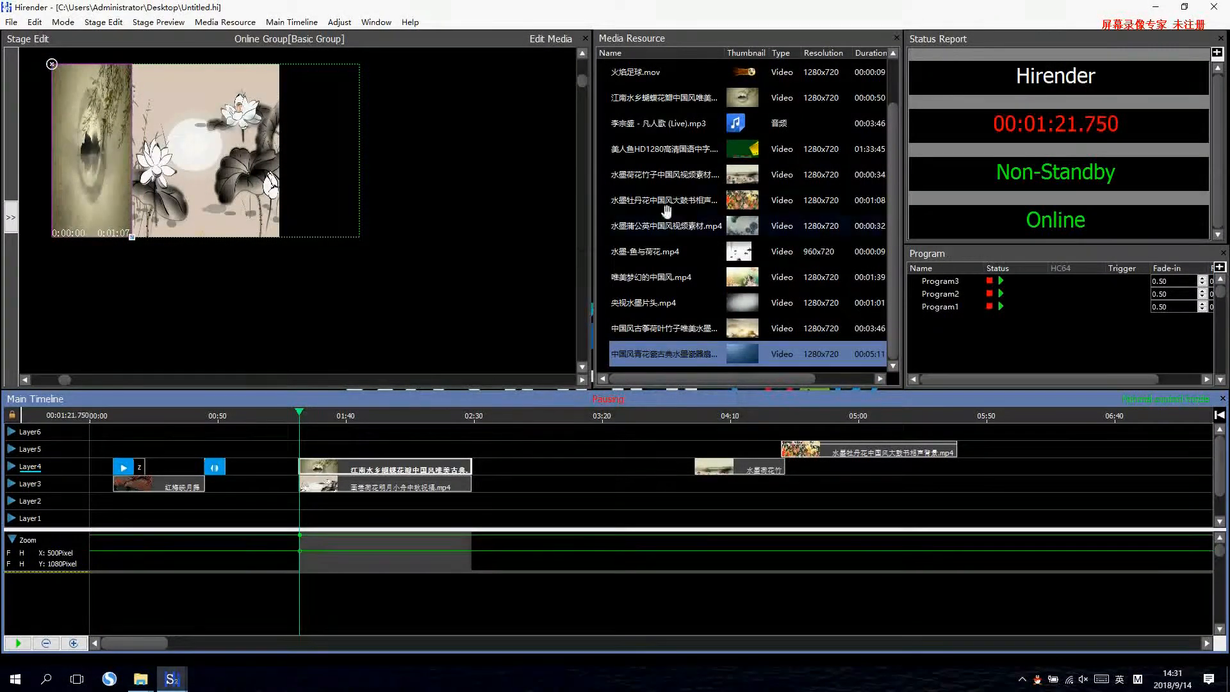
Add a second copy of the 江南水乡 clip on Layer2, aligned at both ends with the Layer3 clip above it.
drag(664, 98, 341, 500)
drag(428, 501, 471, 503)
click(370, 464)
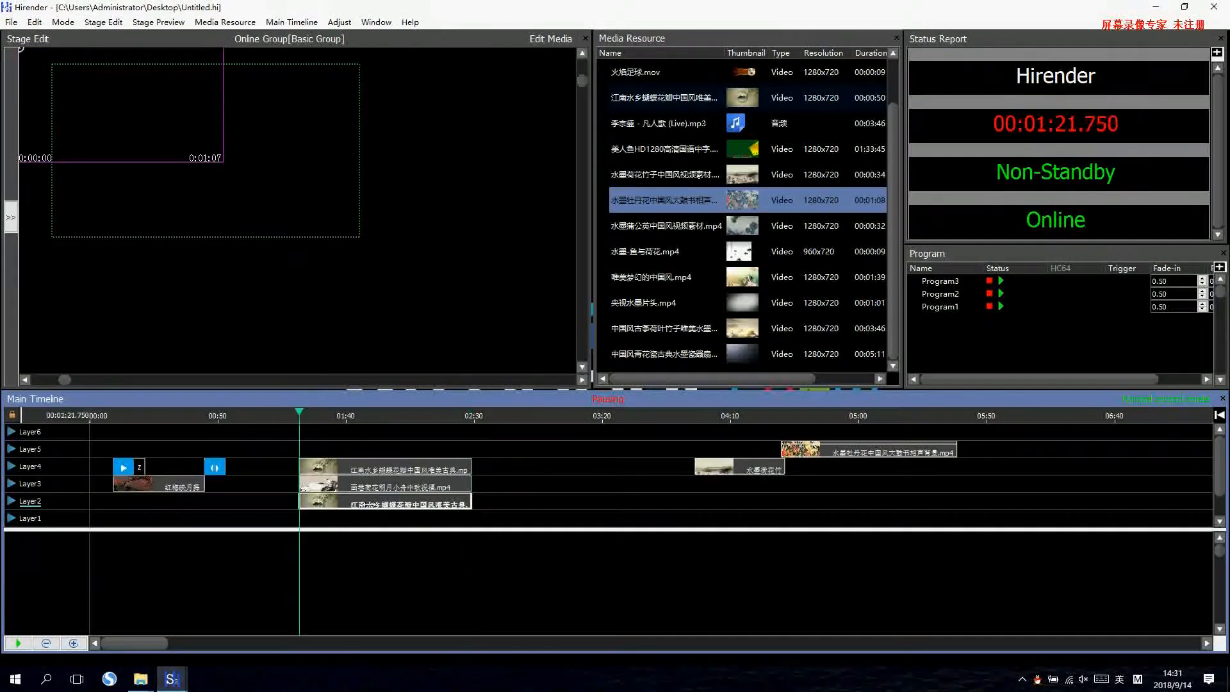
Add a Zoom adjustment to the Layer2 江南水乡 clip and scale it to 500 pixels wide and 1080 pixels high.
click(346, 503)
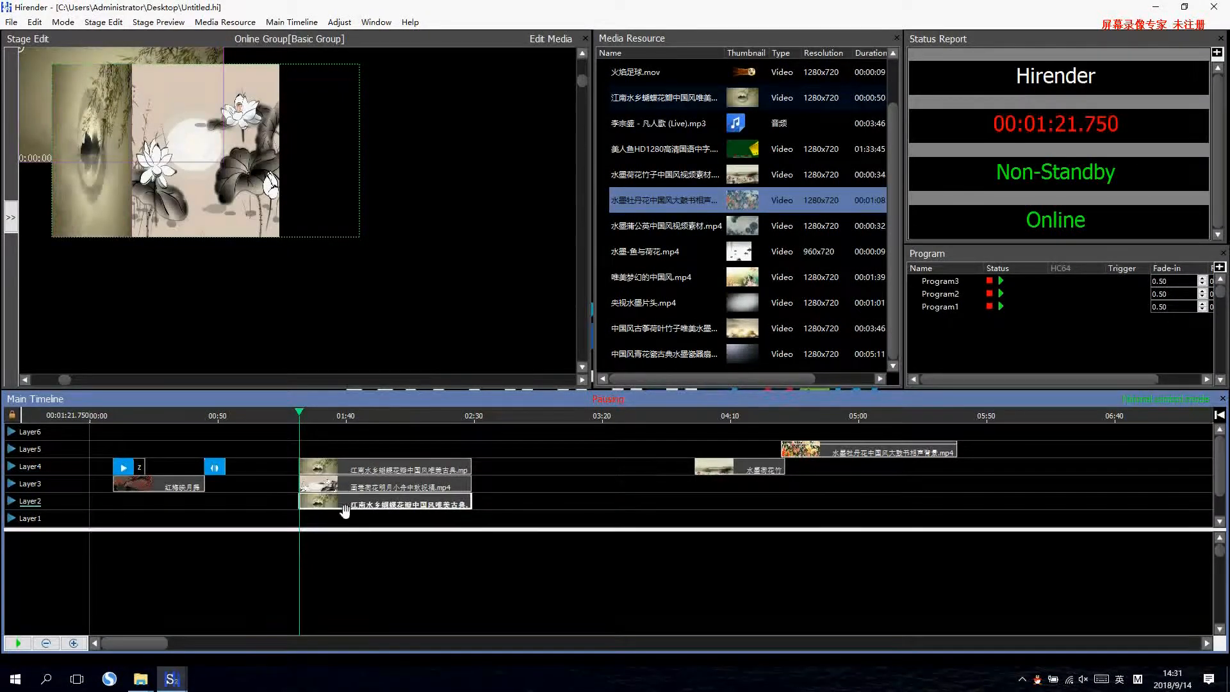
click(339, 21)
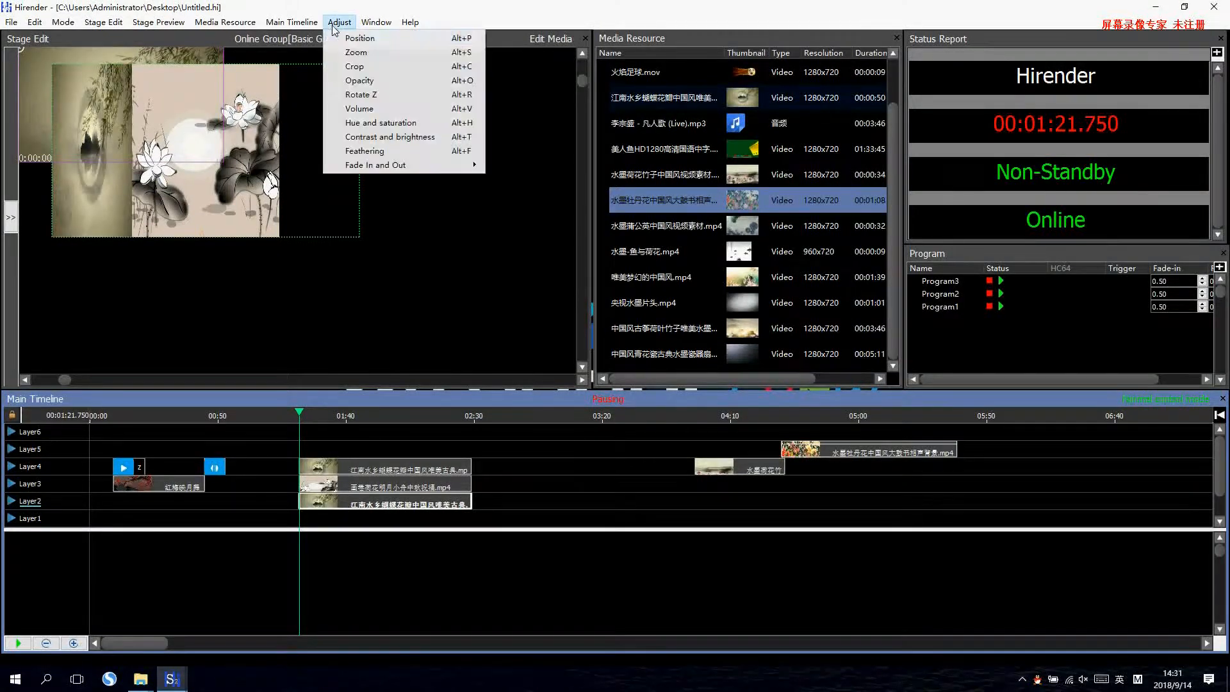
click(361, 53)
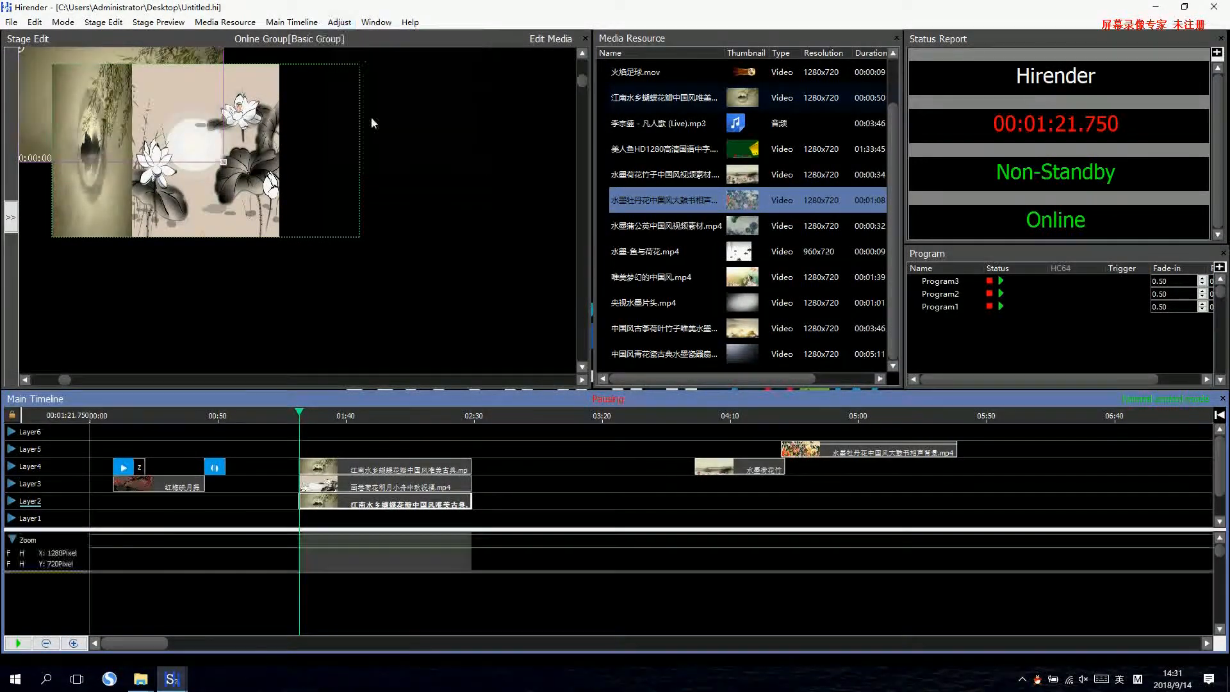
double_click(301, 547)
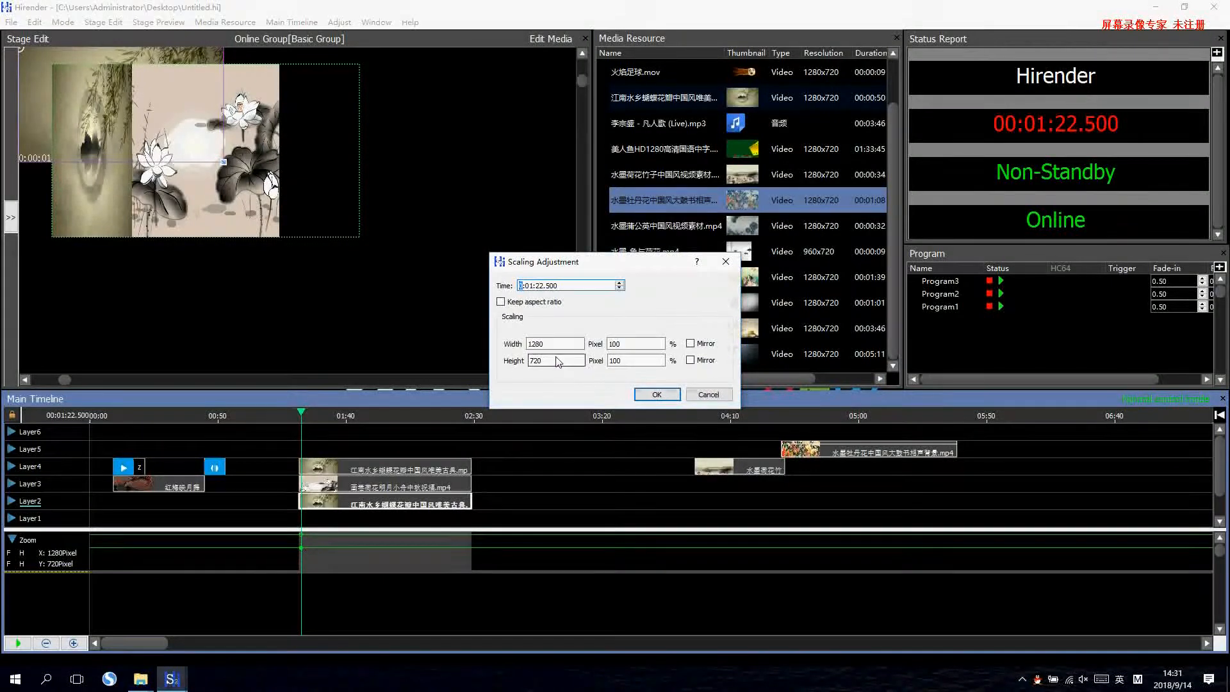
double_click(557, 349)
text(500)
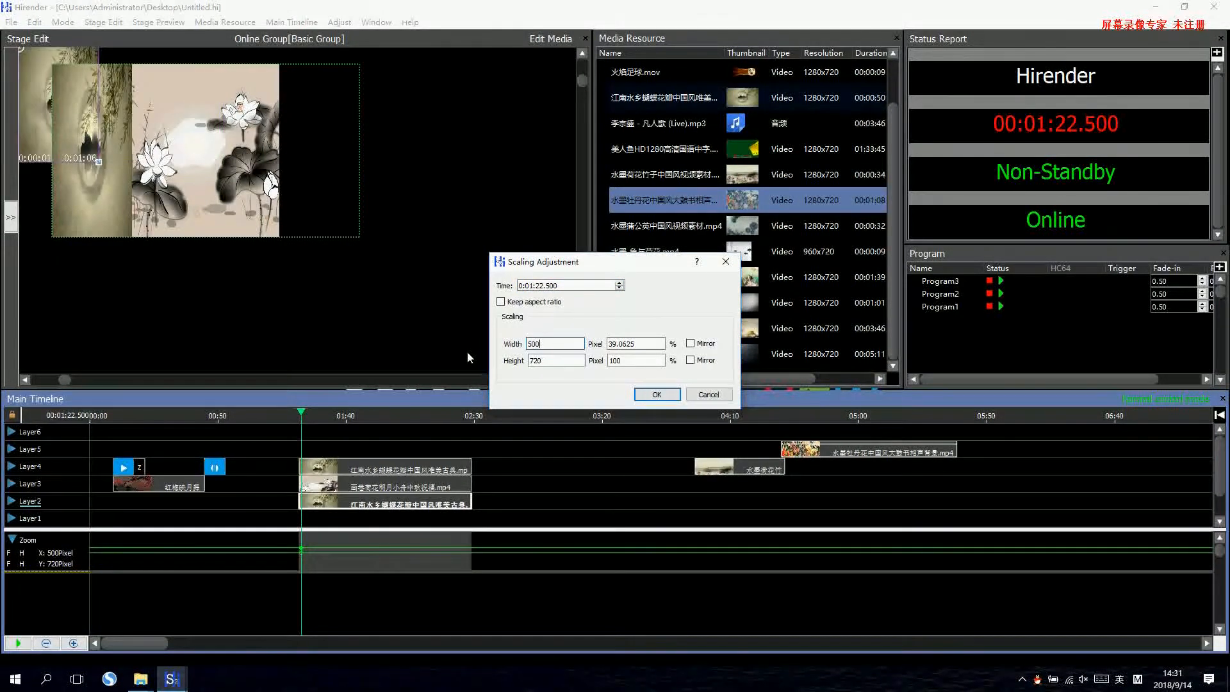
double_click(556, 361)
text(108)
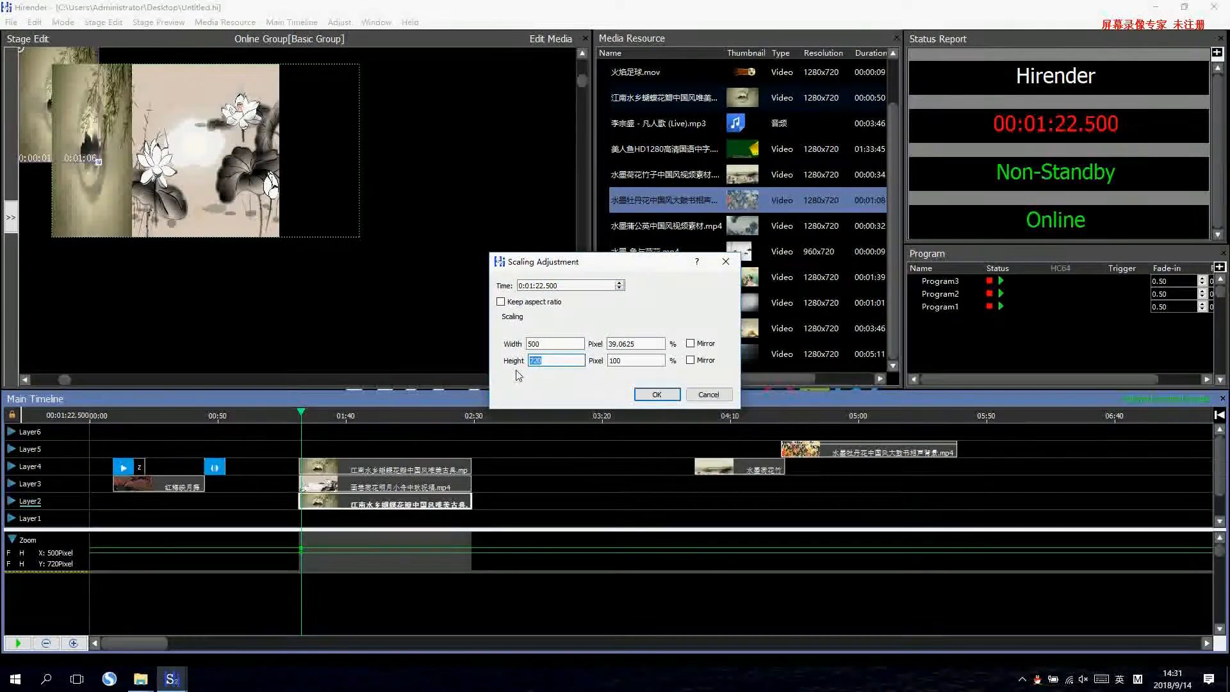
text(0)
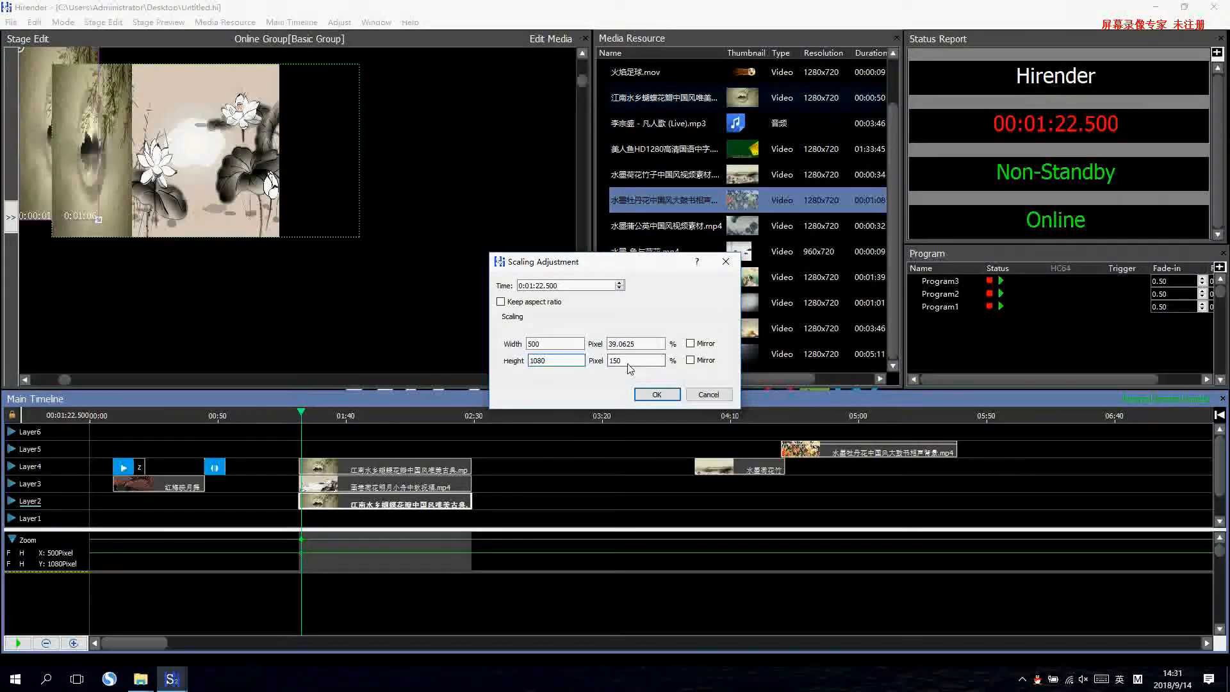
click(656, 394)
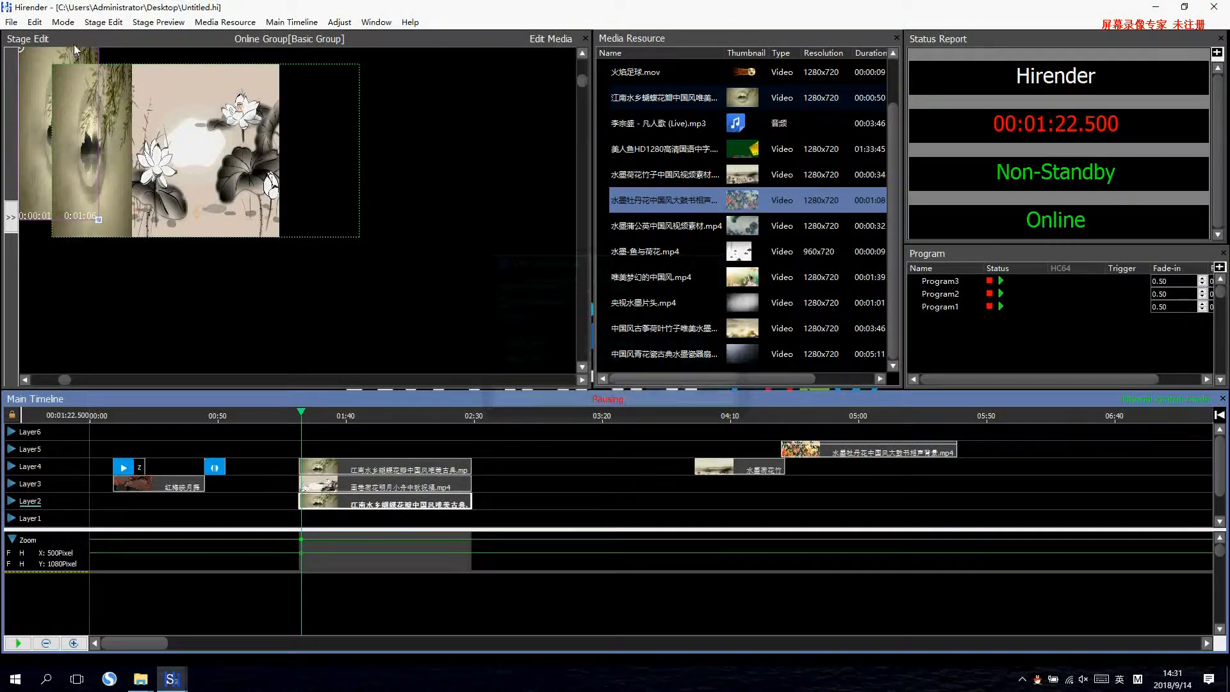
Place the Layer2 江南水乡 clip flush with the stage's right edge and play the three-clip layout from its start.
click(129, 59)
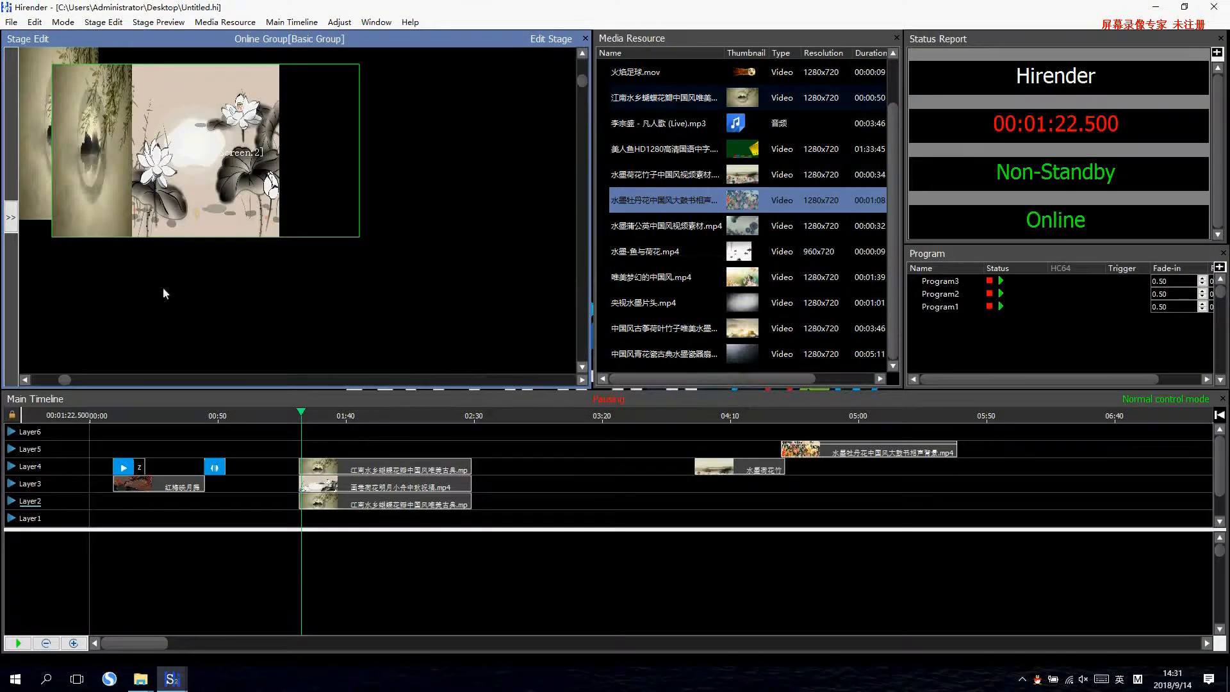
click(355, 426)
drag(60, 141, 305, 149)
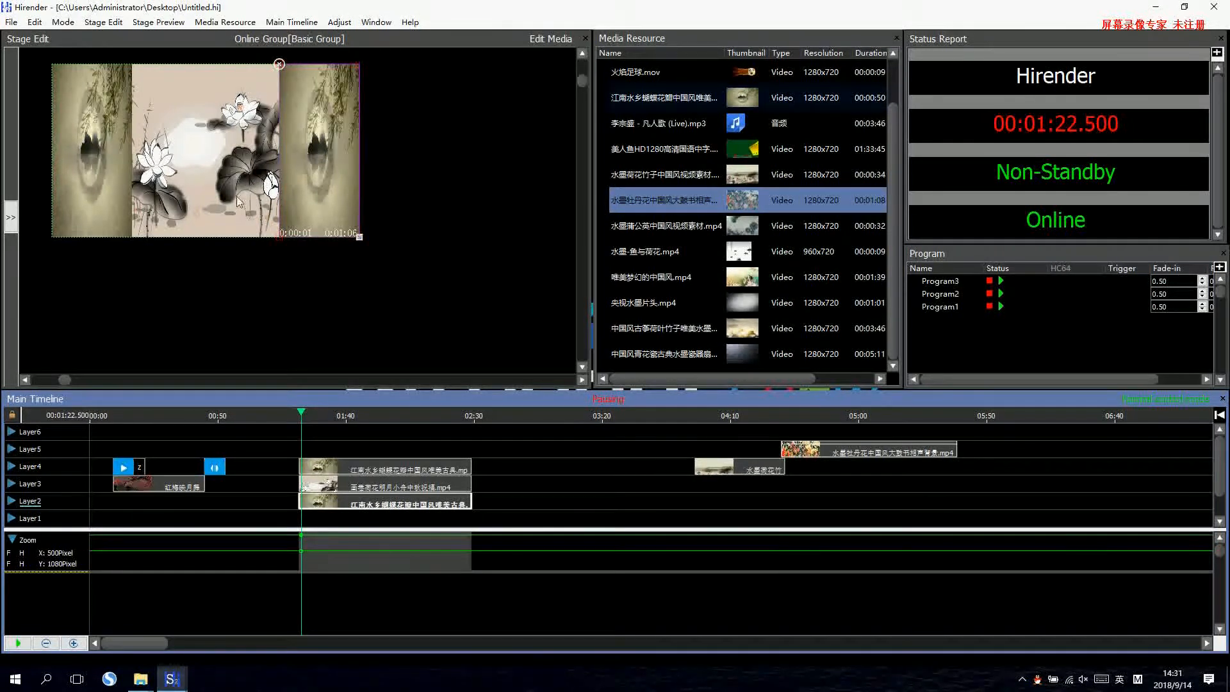
click(344, 468)
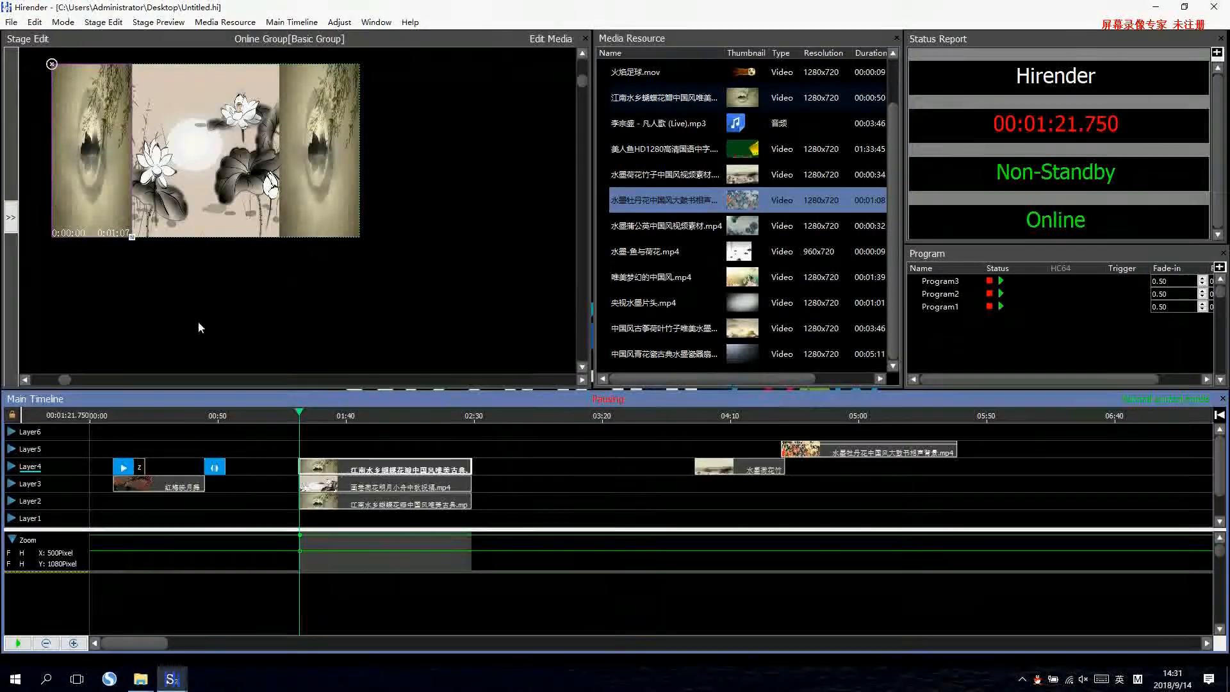
key(space)
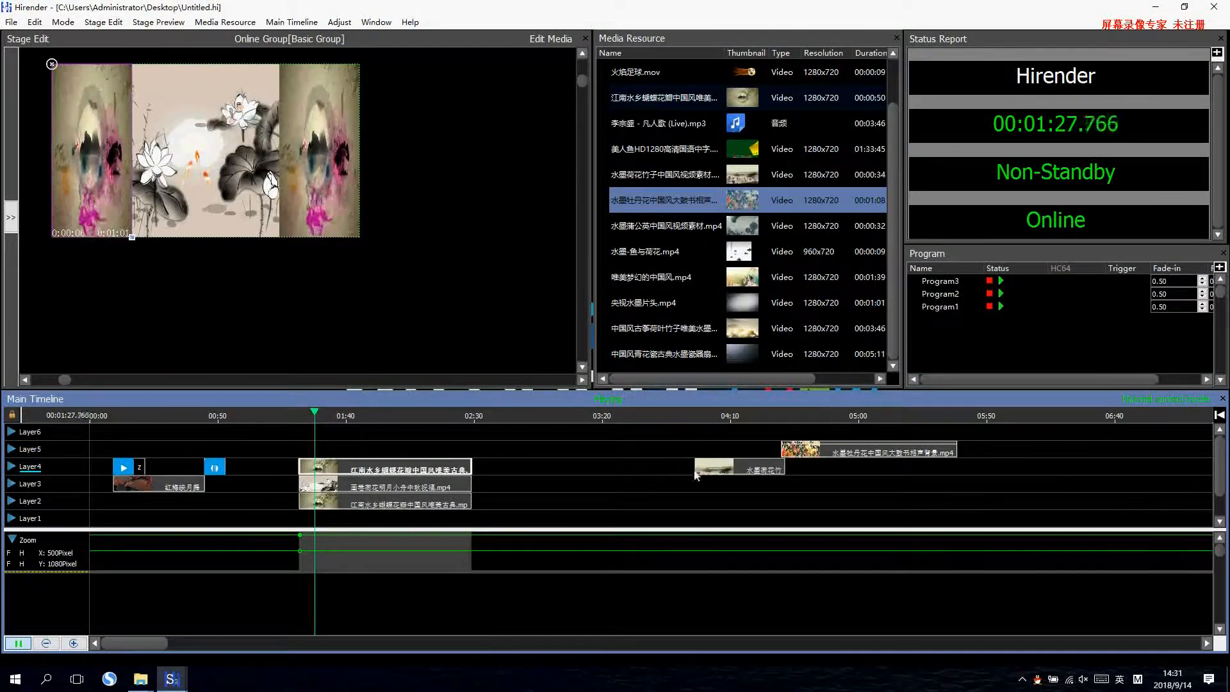
Move the 水墨荷花竹子 clip to Layer2 at about 3:13 and the 水墨牡丹花 clip to Layer3 above it at about 3:14.
click(674, 496)
drag(728, 472, 618, 502)
drag(833, 444, 638, 480)
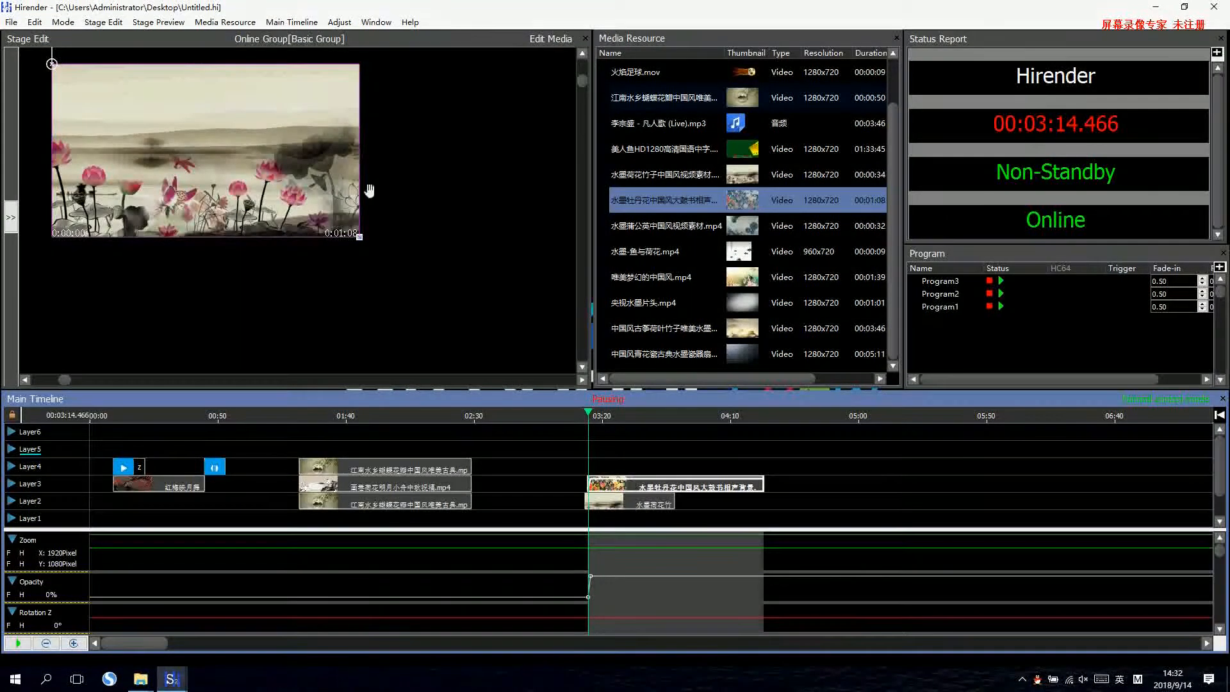
Set the 水墨牡丹花 clip's zoom keyframe at 3:16.250 to 500 pixels wide and 500 pixels high.
click(340, 22)
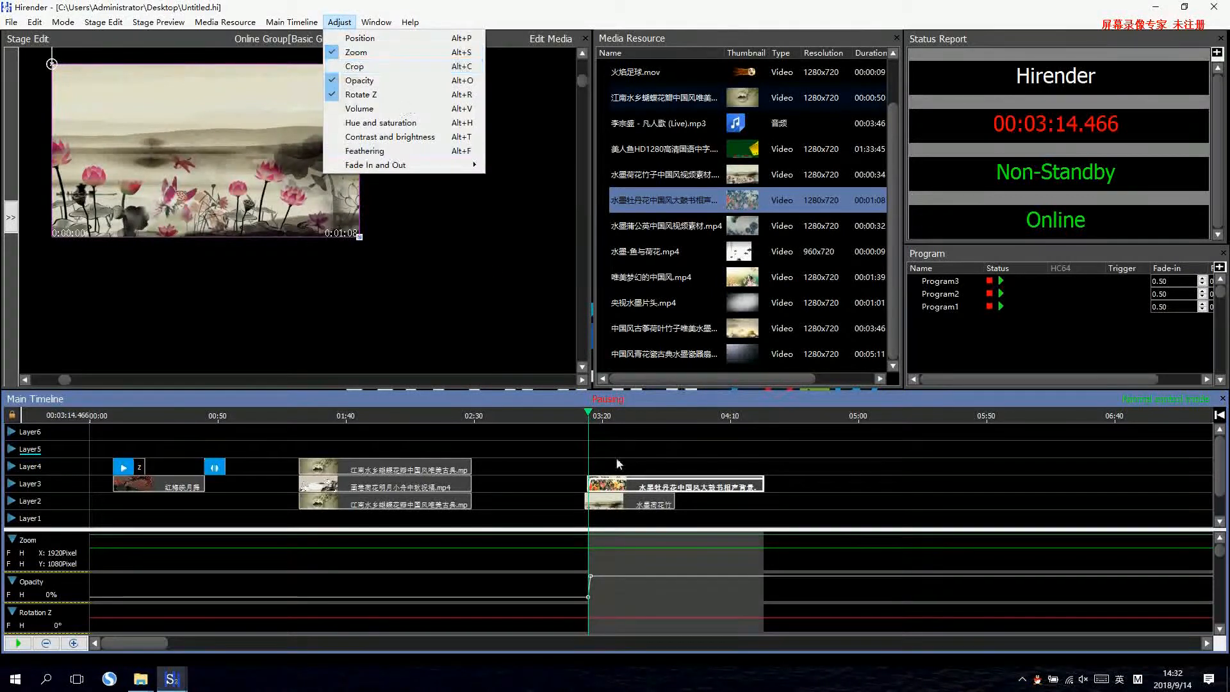
click(594, 548)
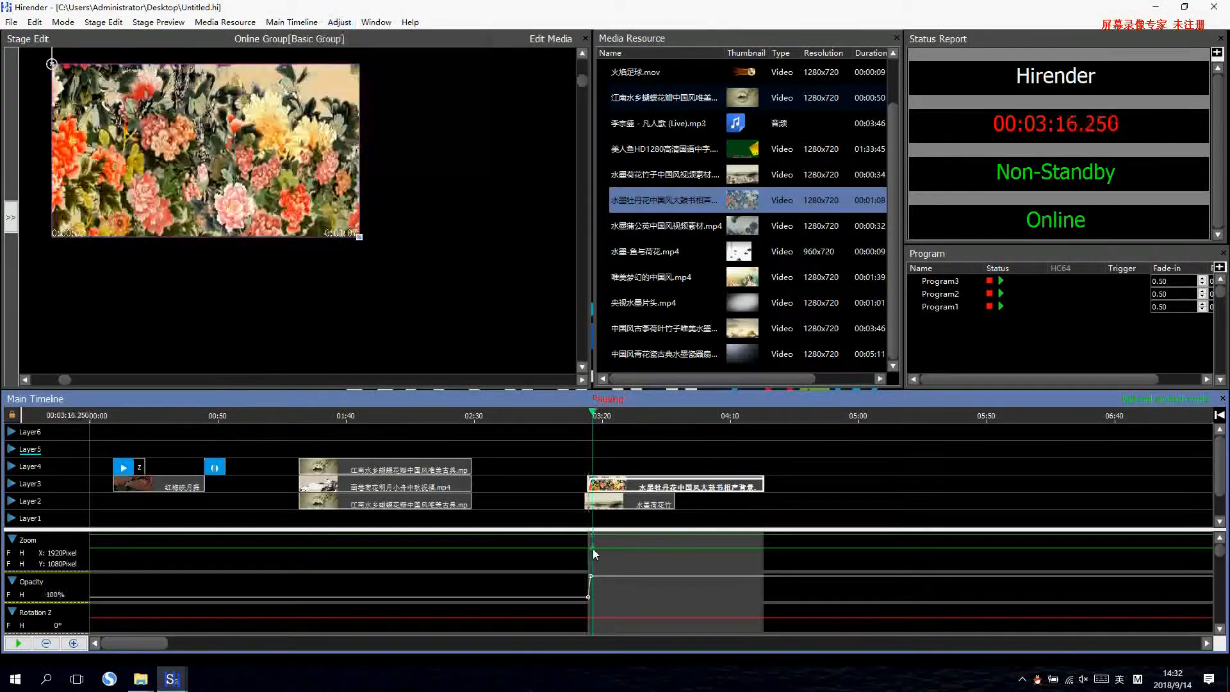
double_click(594, 549)
drag(558, 344, 509, 367)
text(500500)
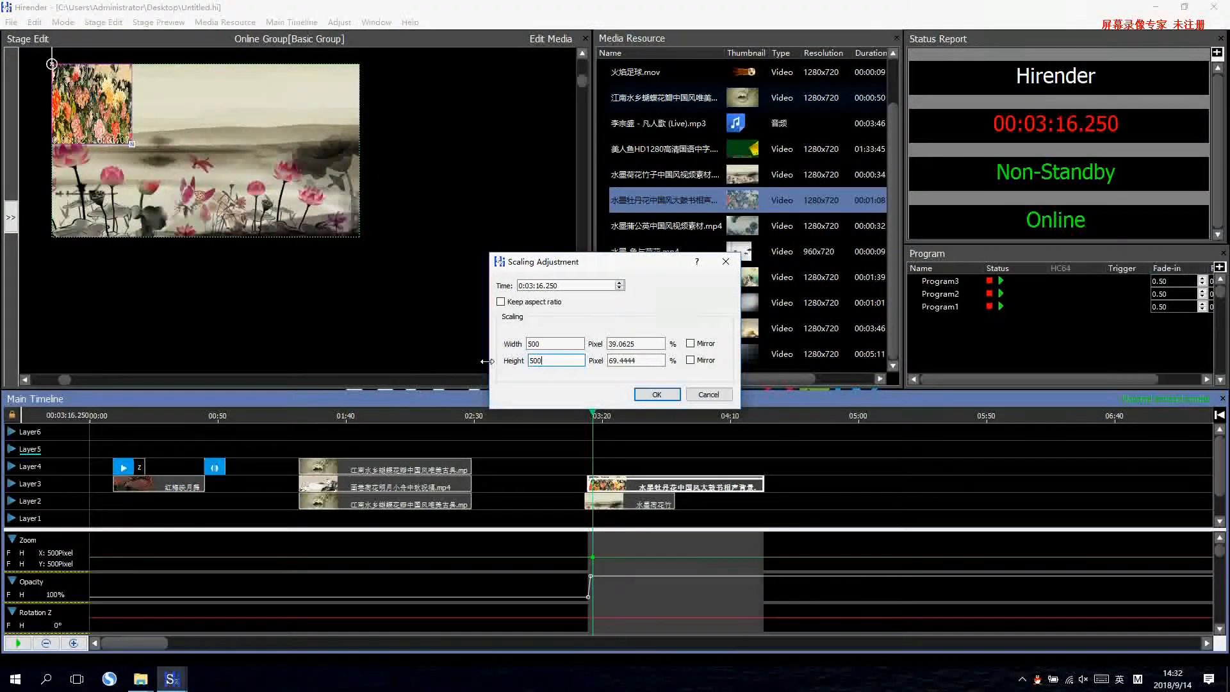
click(657, 394)
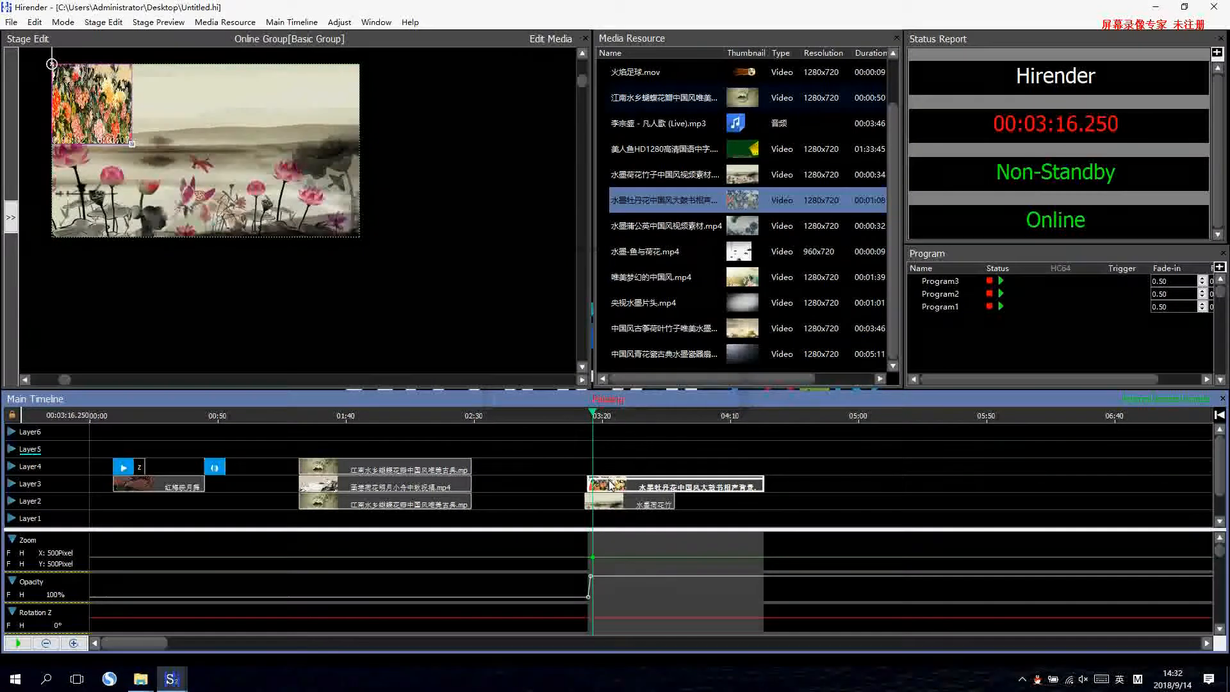
Align the 水墨牡丹花 clip's start with the Layer2 clip at 3:13.250 and place its picture in the stage's upper-right corner.
drag(616, 489, 614, 491)
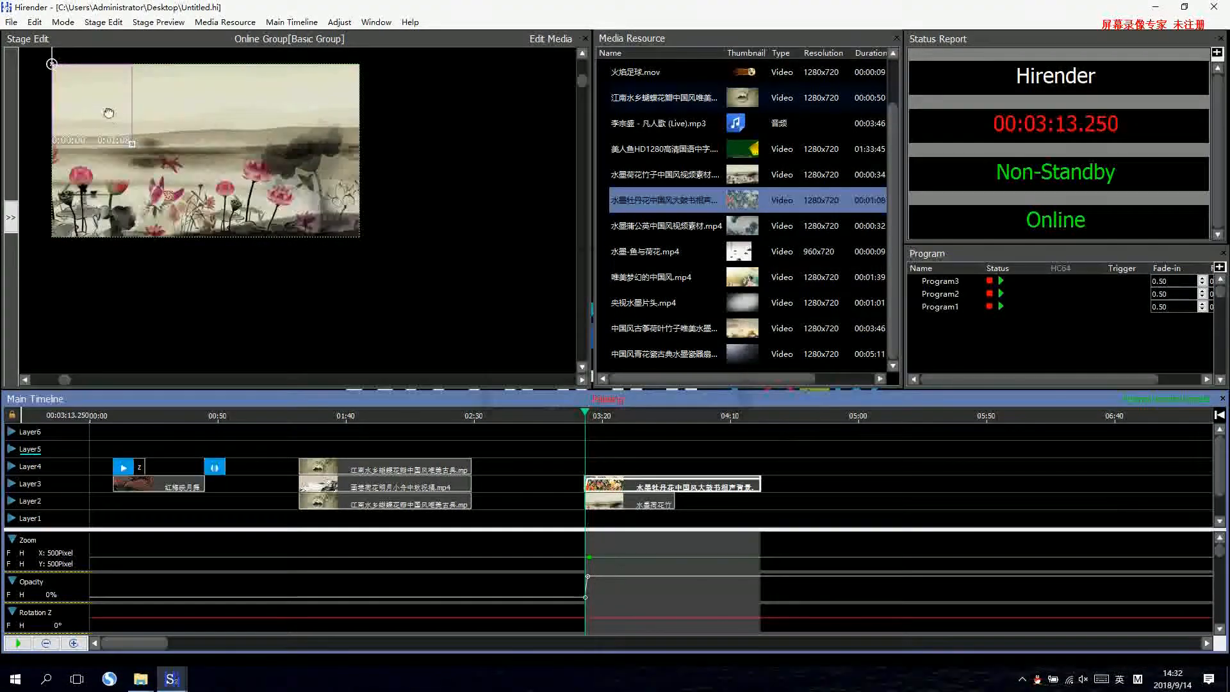
drag(118, 109, 349, 152)
click(585, 576)
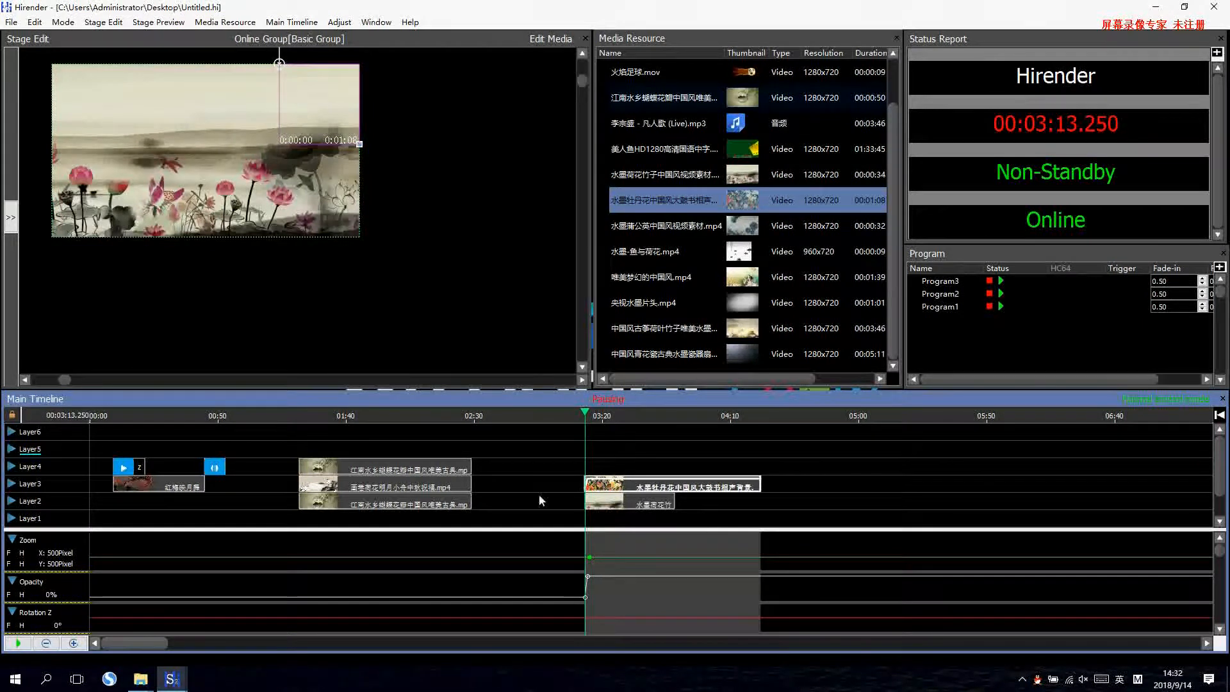
Extend the 水墨荷花竹子 clip's end to 4:21.689 to match the Layer3 clip, and play the picture-in-picture section from its start.
drag(672, 504, 759, 506)
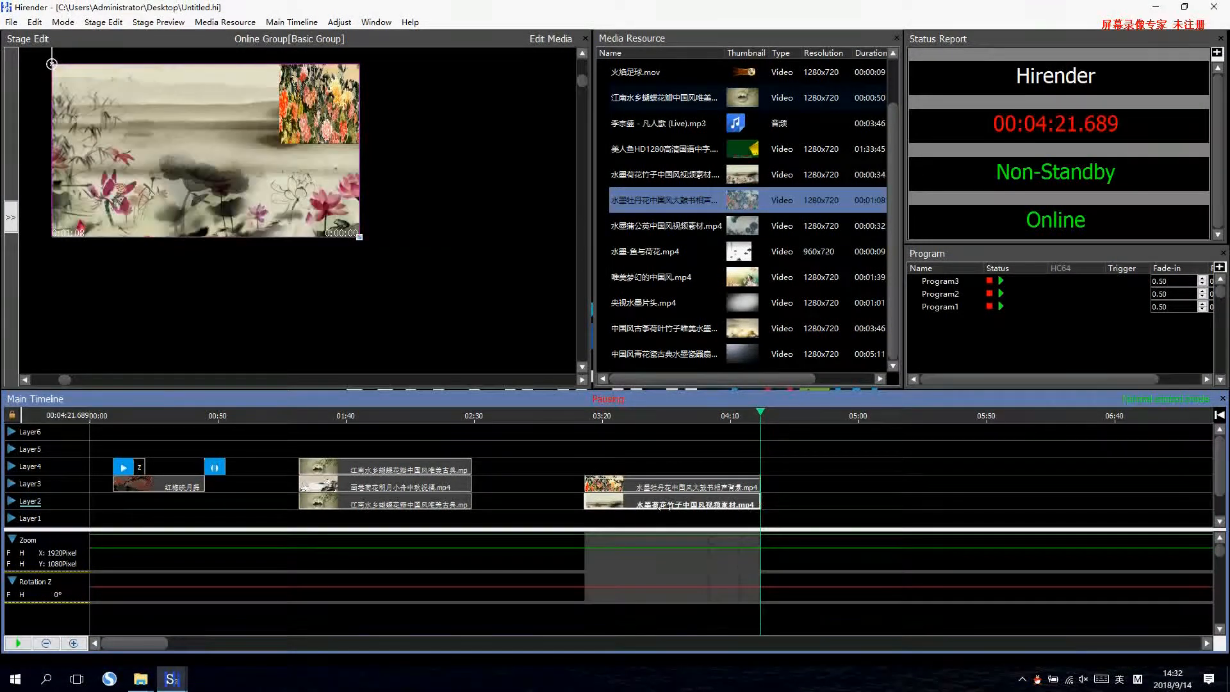
click(634, 505)
key(space)
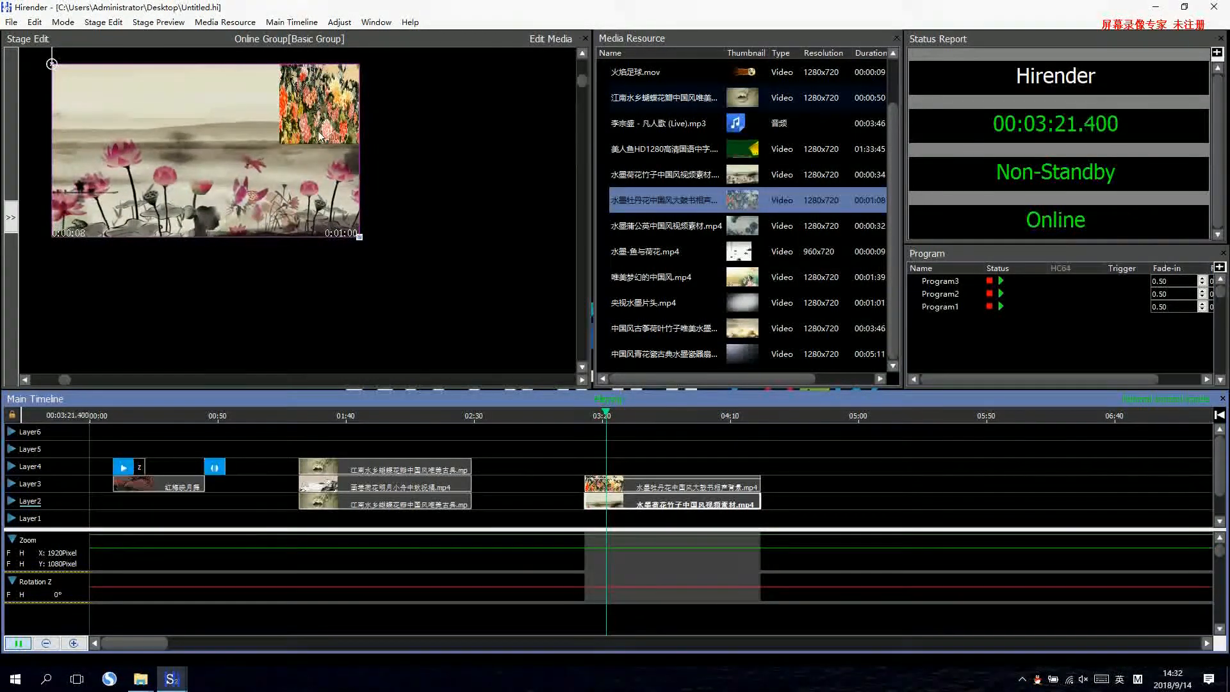
Pause playback and place 唯美梦幻的中国风.mp4 on Layer2 at about 5:05, with 水墨-鱼与荷花.mp4 above it on Layer3 at 5:09.750.
click(607, 437)
key(space)
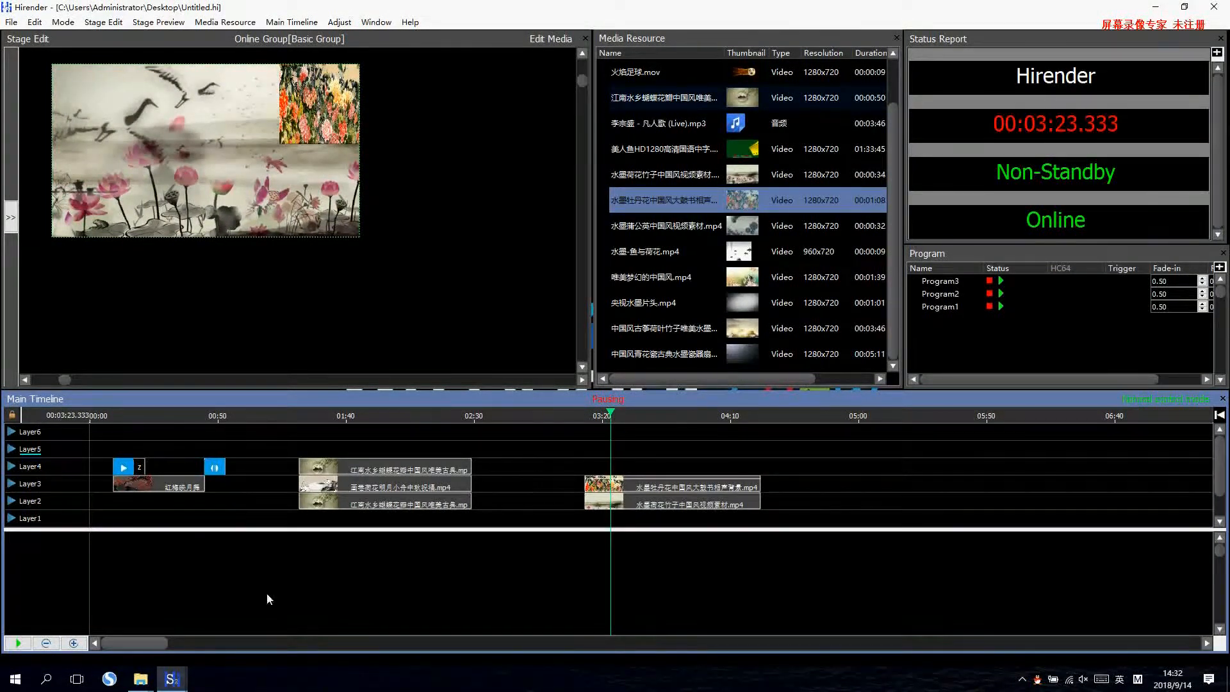
scroll(169, 641, right, 4)
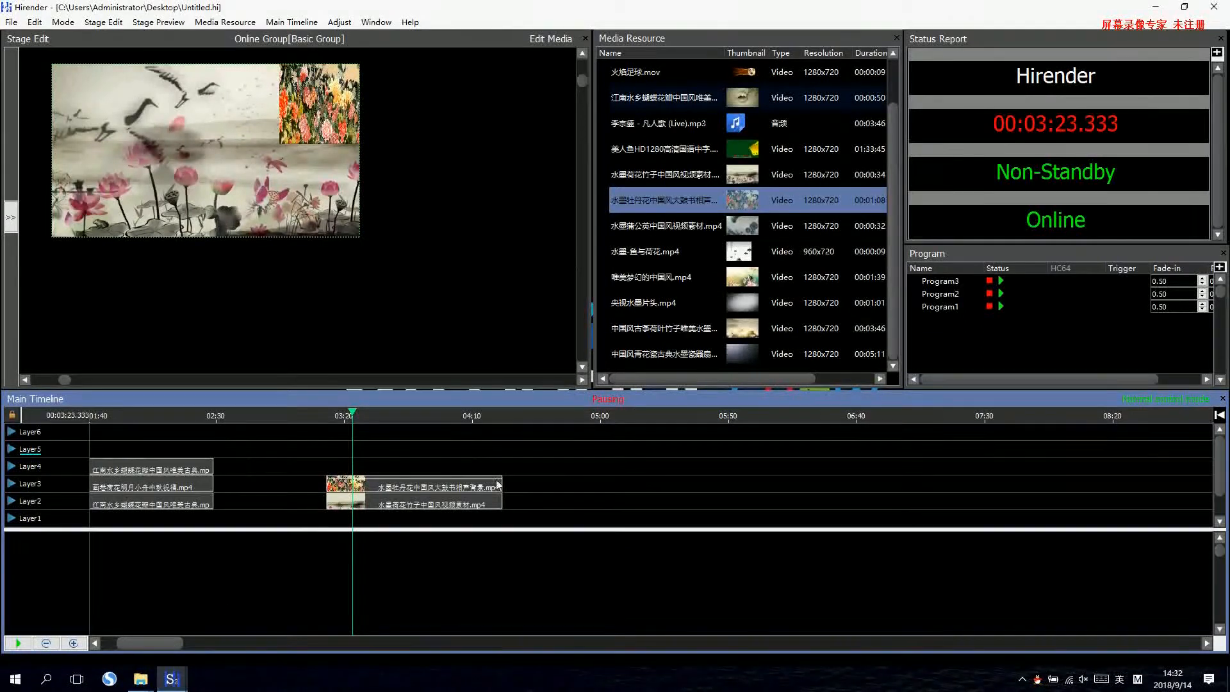
drag(754, 282, 218, 176)
drag(683, 373, 630, 485)
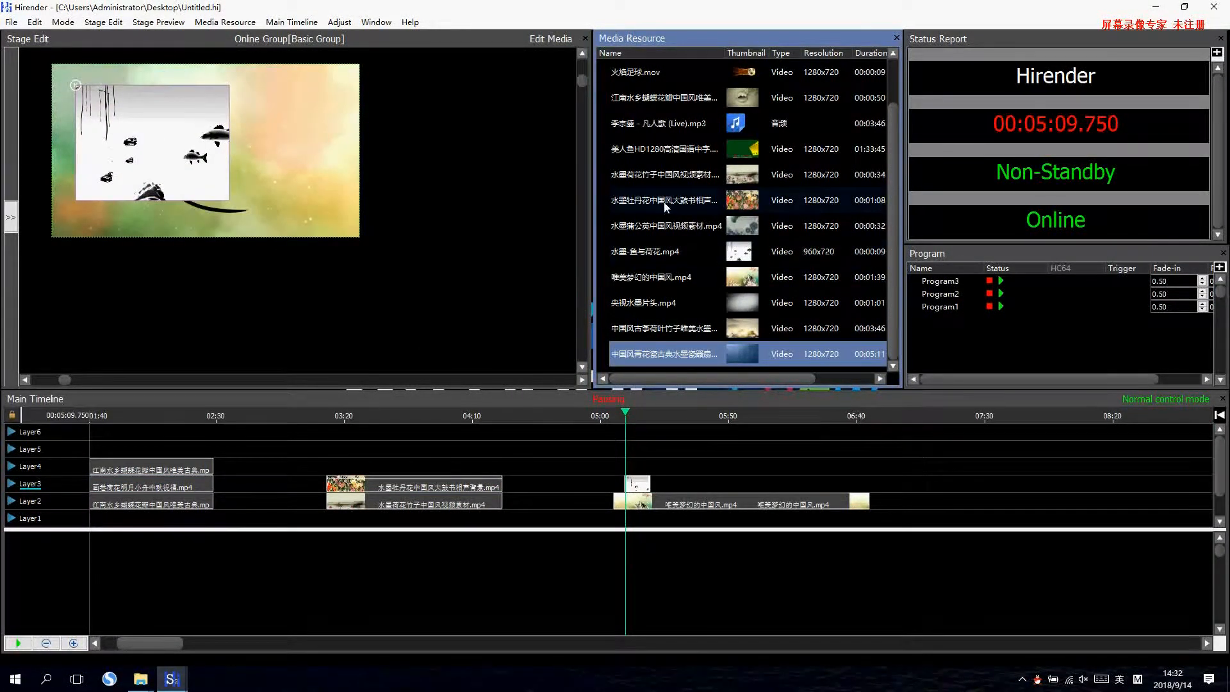
Add the 水墨荷花竹子 clip to Layer4 at 5:09.750 and shrink its picture to about 796 by 568 pixels beside the fish picture.
drag(676, 182, 716, 485)
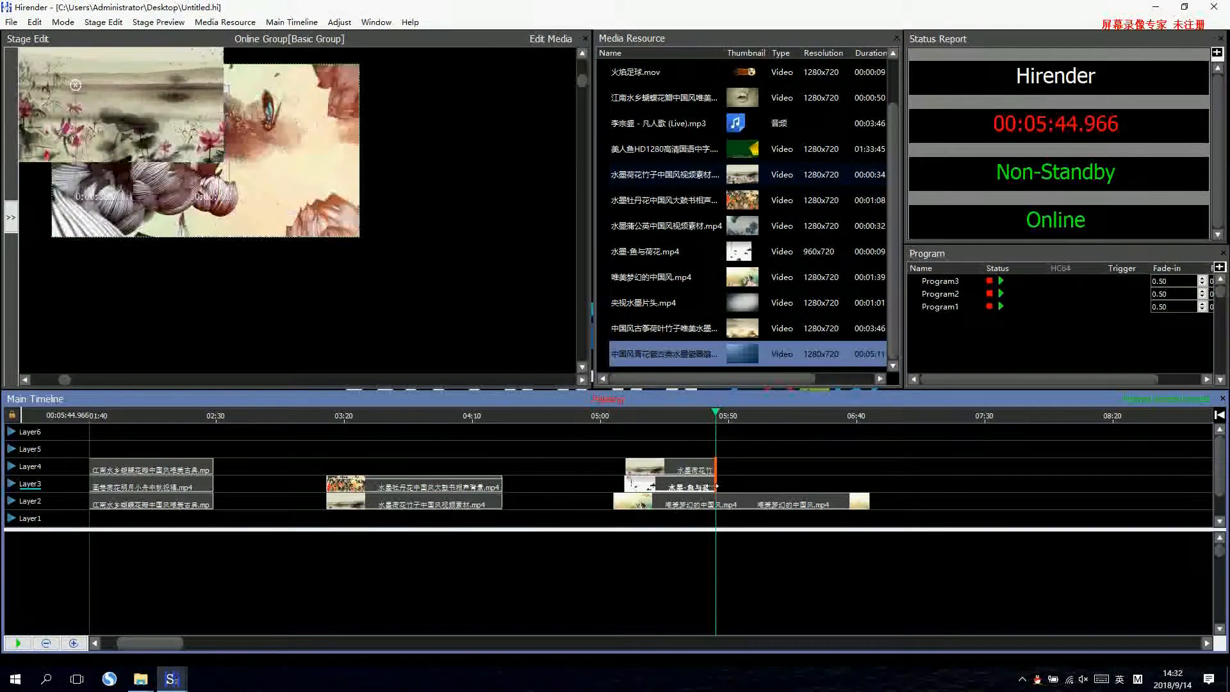
click(629, 468)
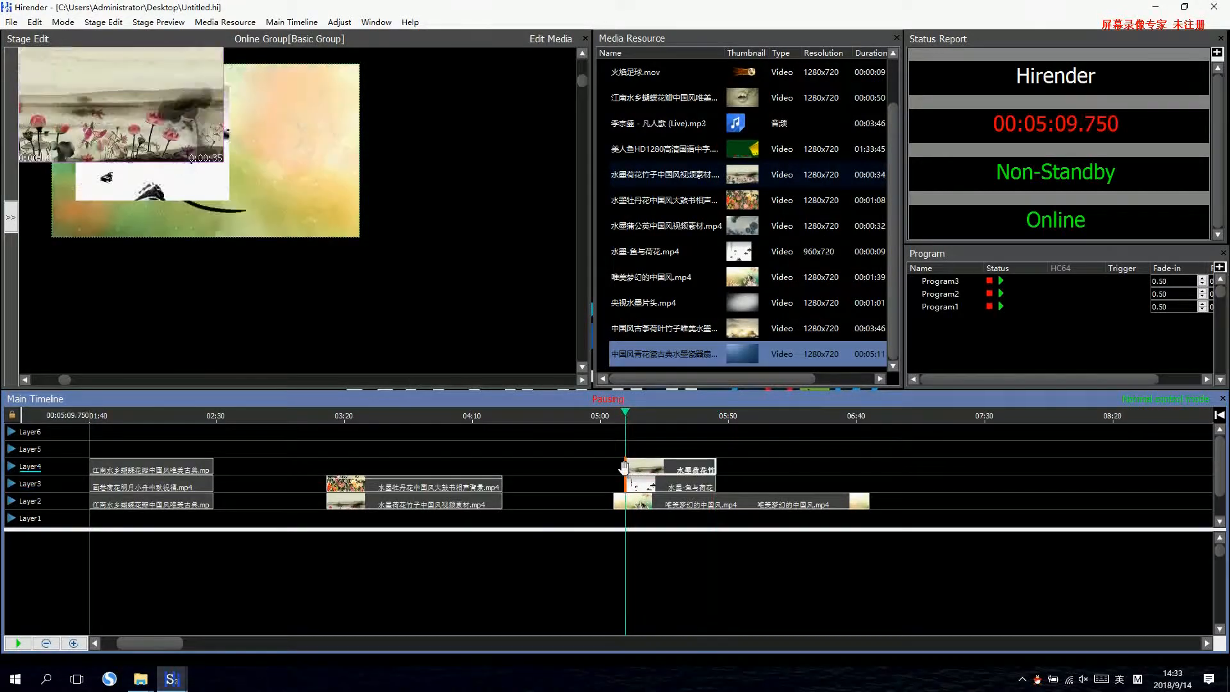
drag(154, 128, 291, 172)
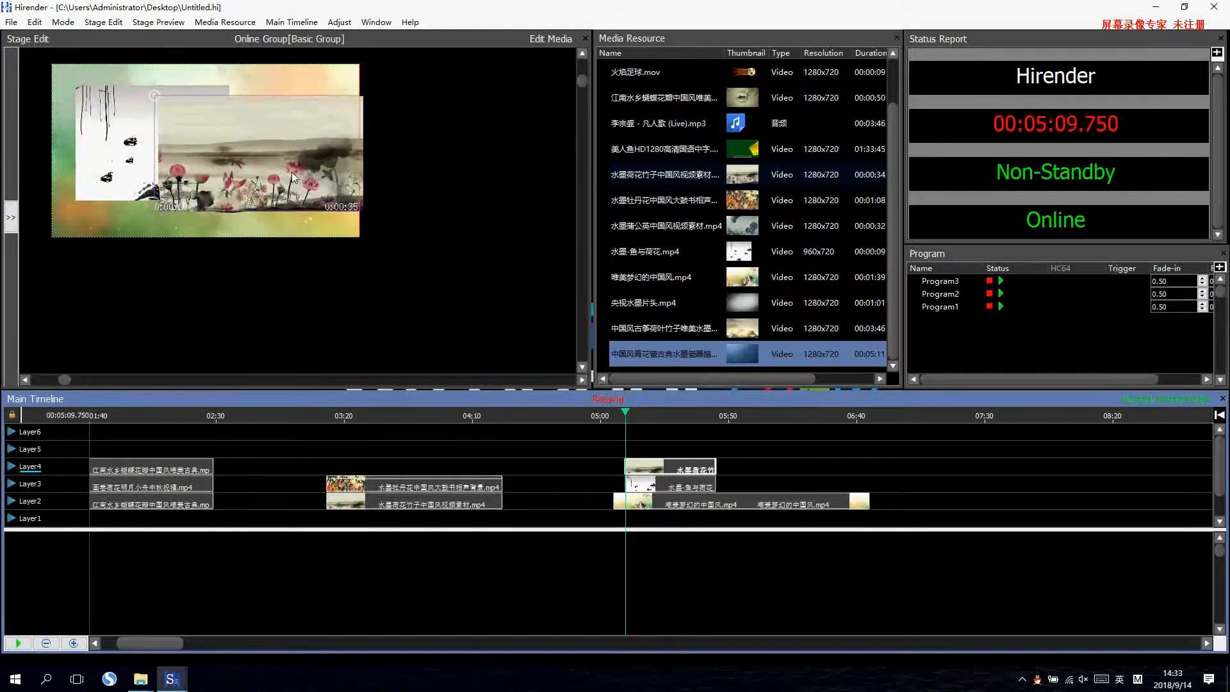
drag(360, 211, 290, 147)
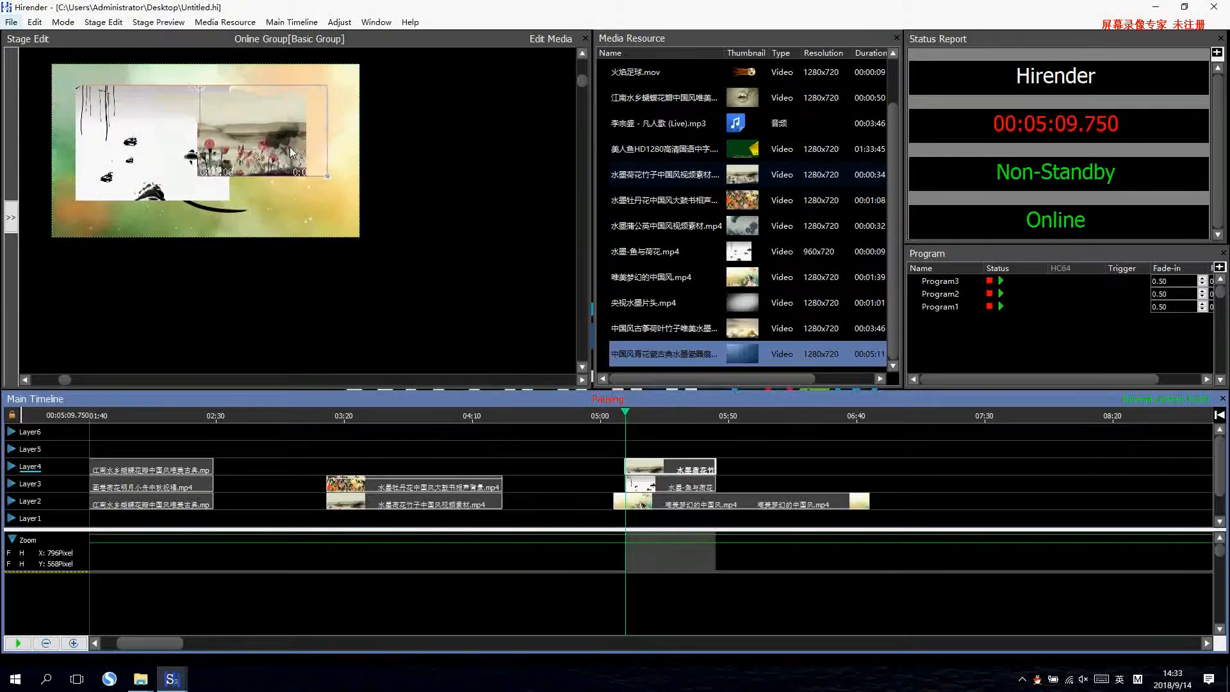
Mirror the Layer4 水墨荷花竹子 picture's width with a zoom keyframe at 5:12.000.
double_click(654, 474)
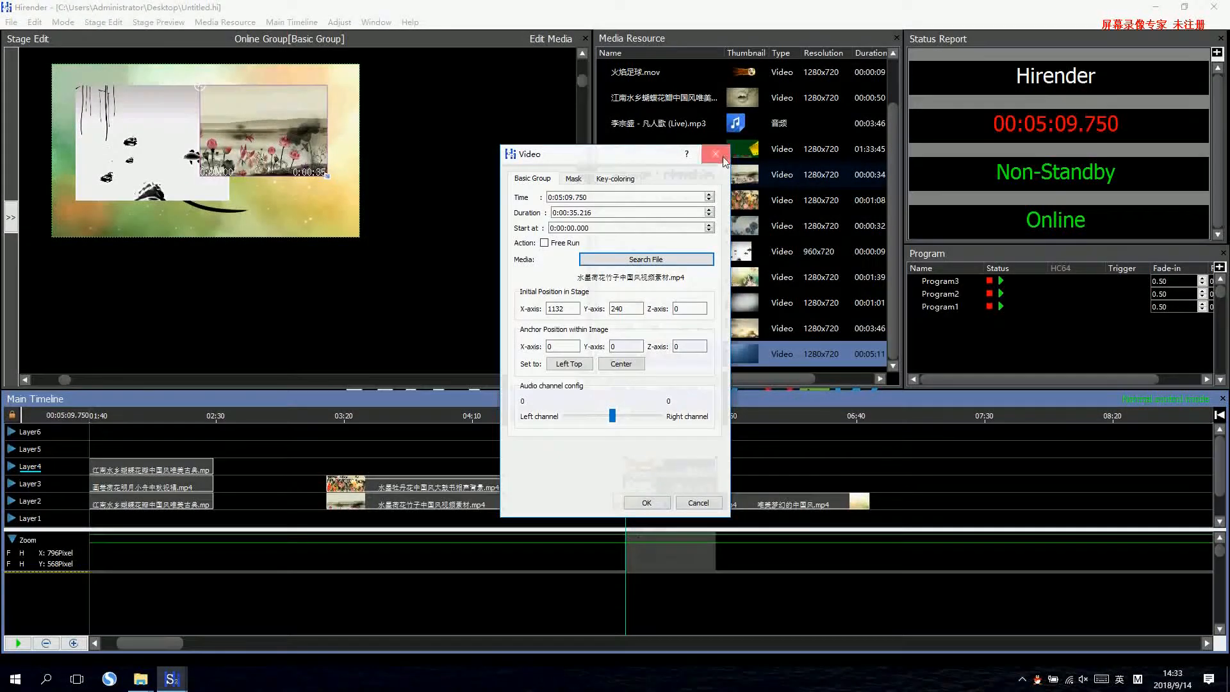
click(716, 154)
double_click(632, 540)
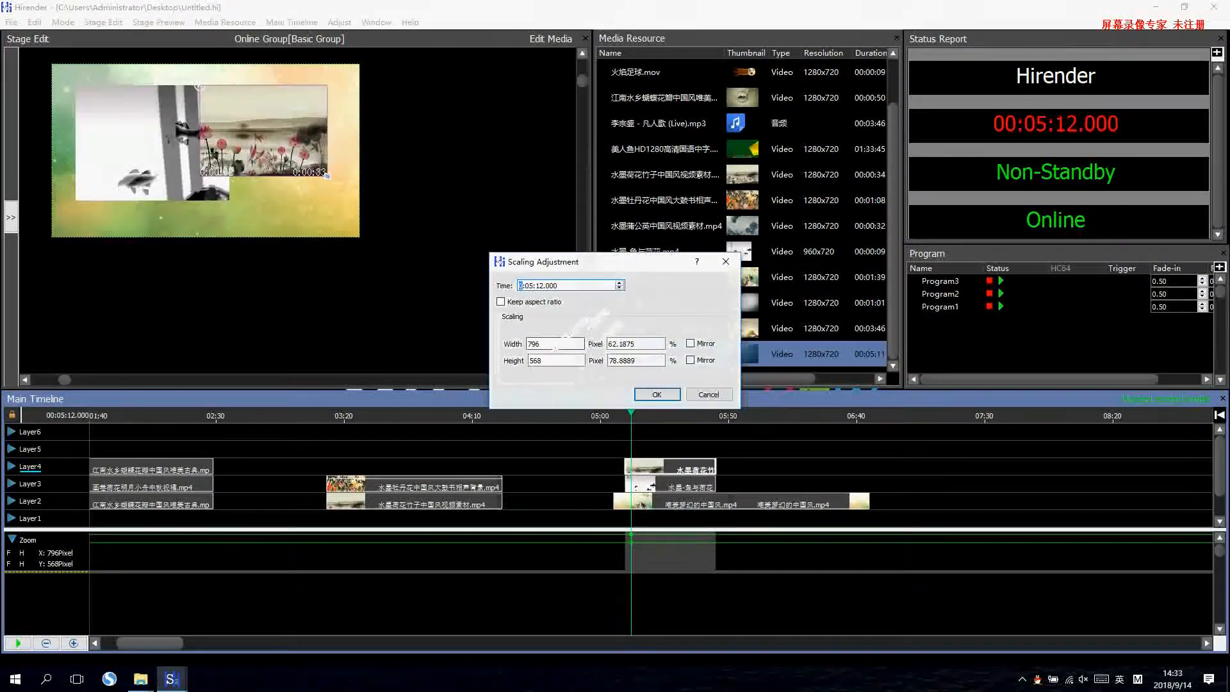
click(700, 343)
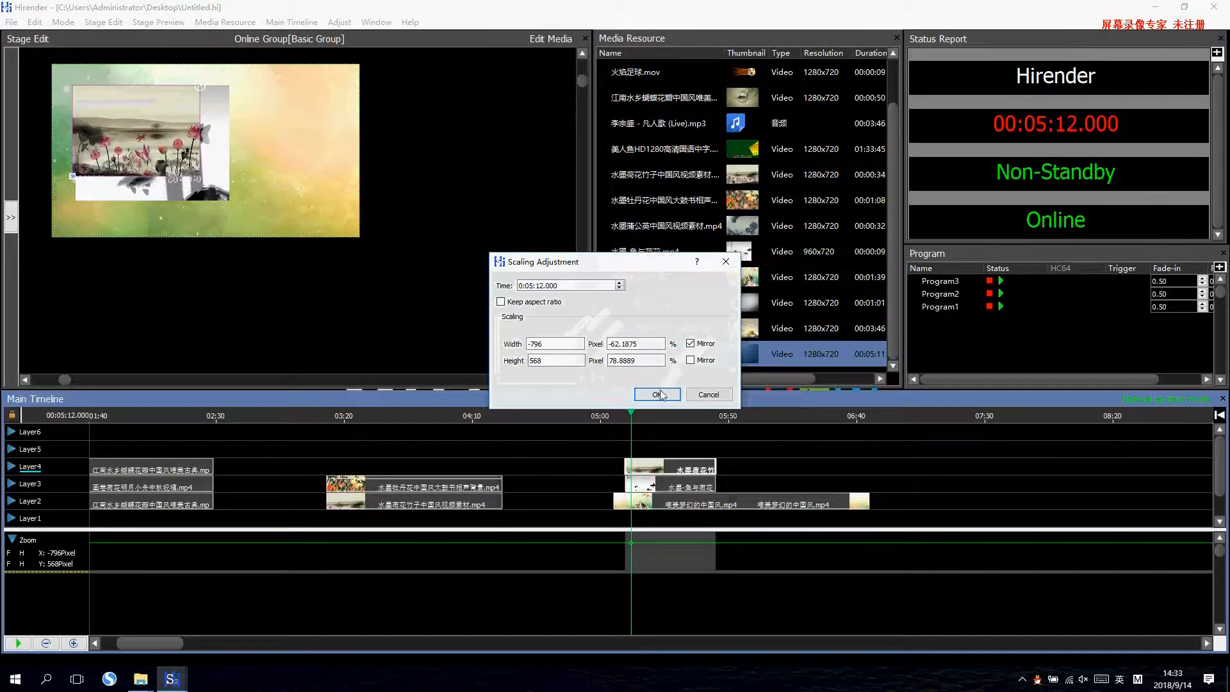
click(658, 394)
Move the mirrored lotus picture to the stage's lower-right corner and the fish picture closer to the upper-left corner.
drag(162, 141, 321, 204)
drag(189, 167, 177, 155)
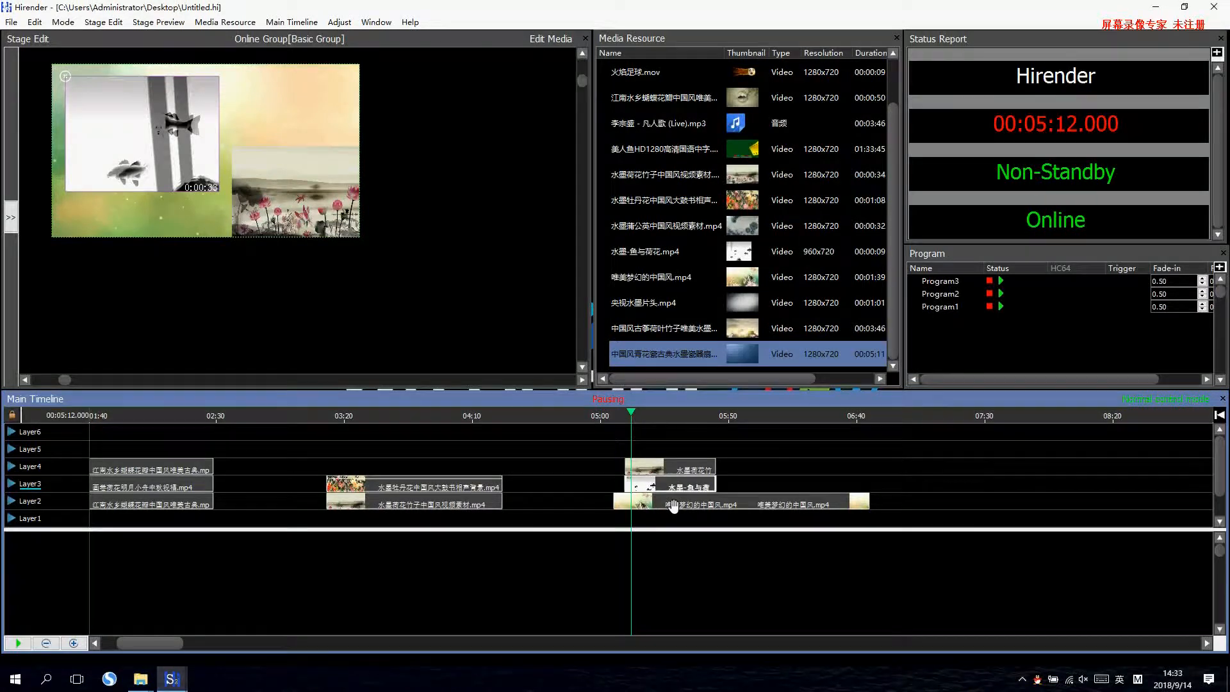
Add a Play control cue to Layer6 at 1:28.750, above the three-panel clips.
drag(175, 641, 154, 644)
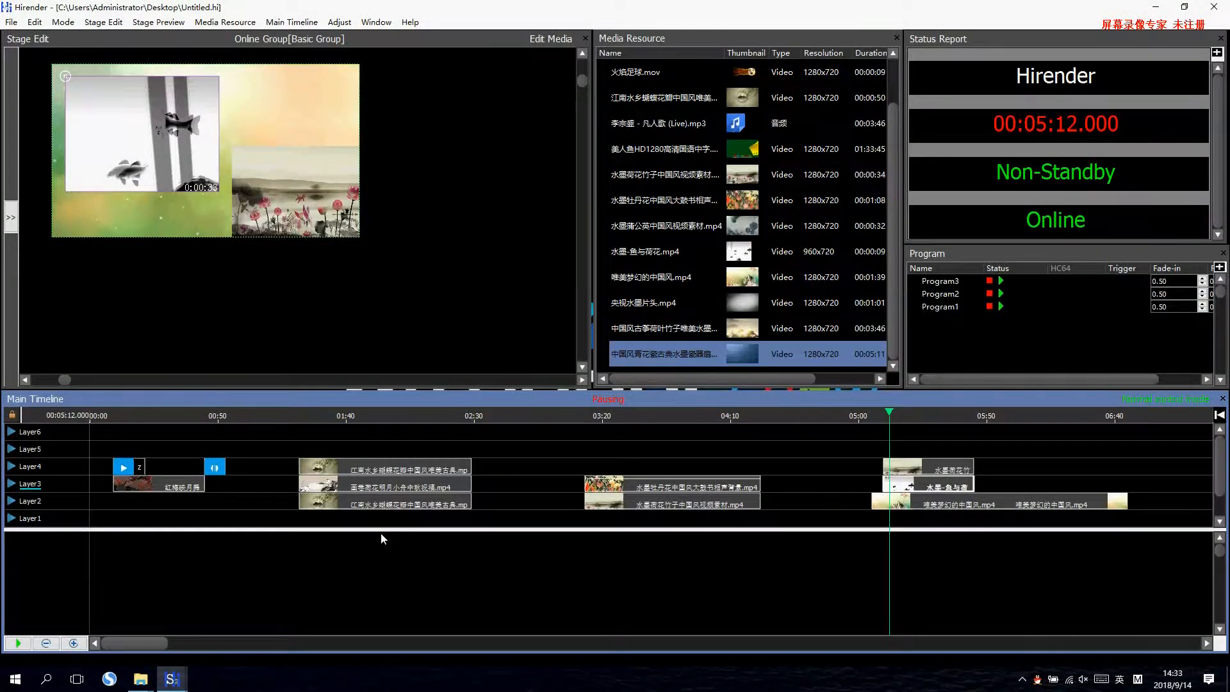
click(303, 438)
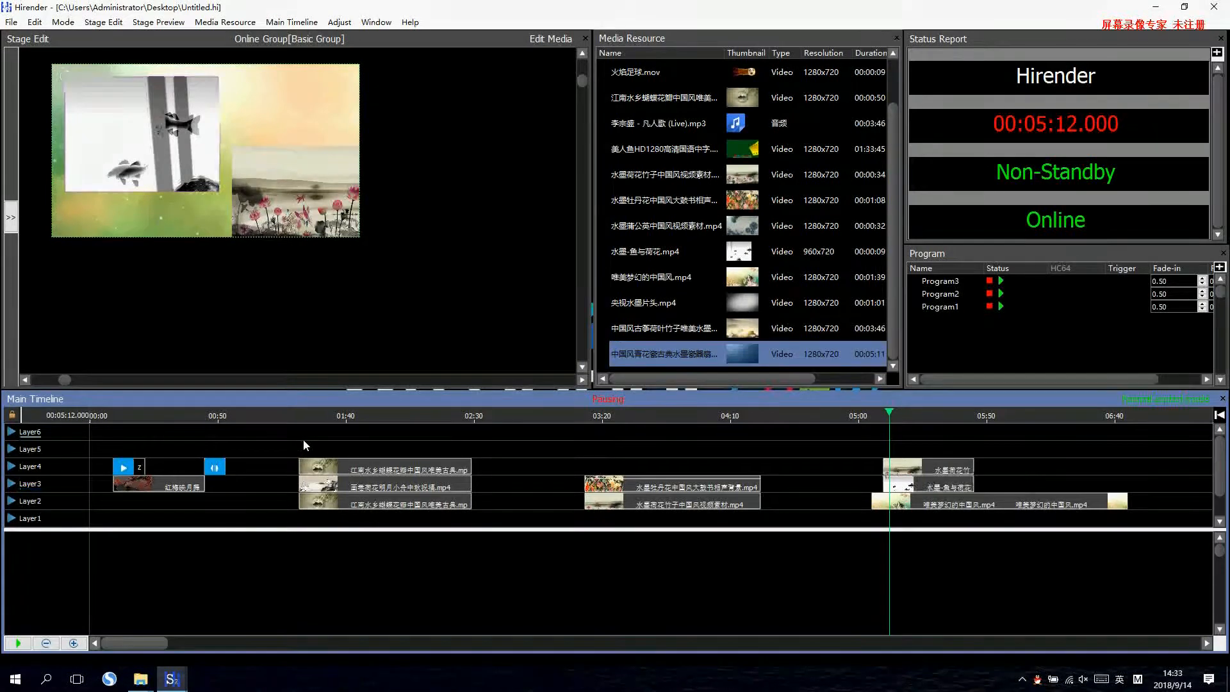
click(318, 417)
right_click(325, 438)
mouse_move(368, 451)
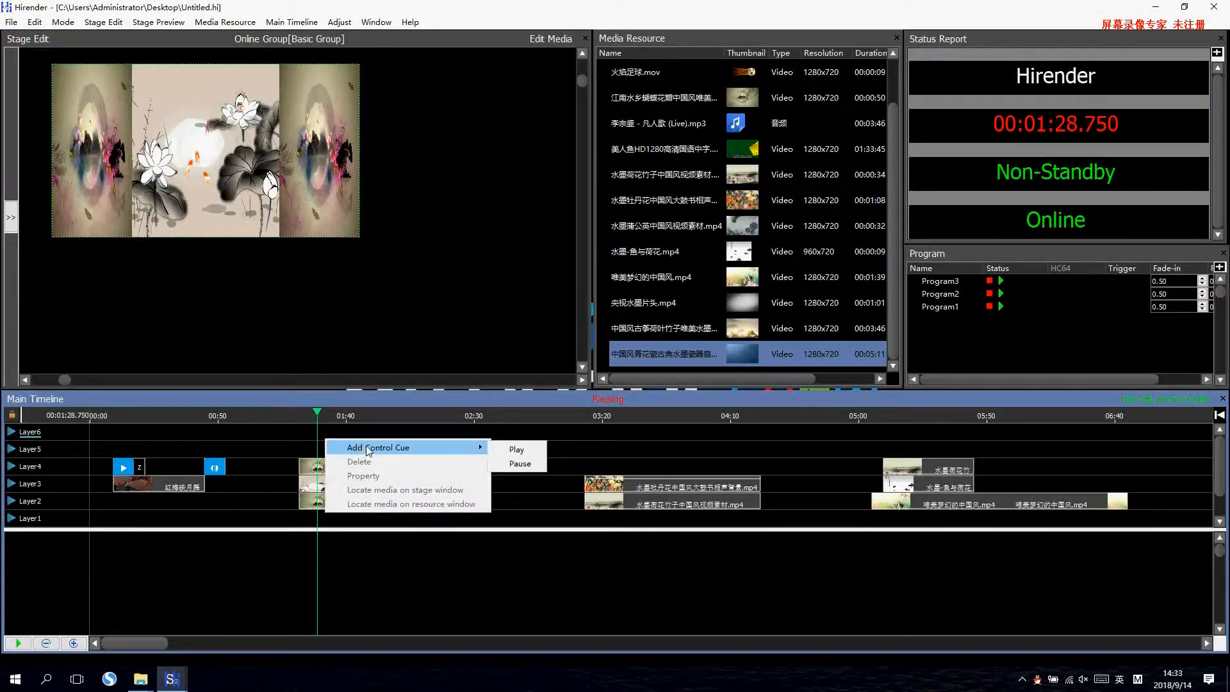
click(515, 450)
Name the new Play cue x and move it to Layer5 at the start of the three-panel clips, 1:21.750.
right_click(331, 434)
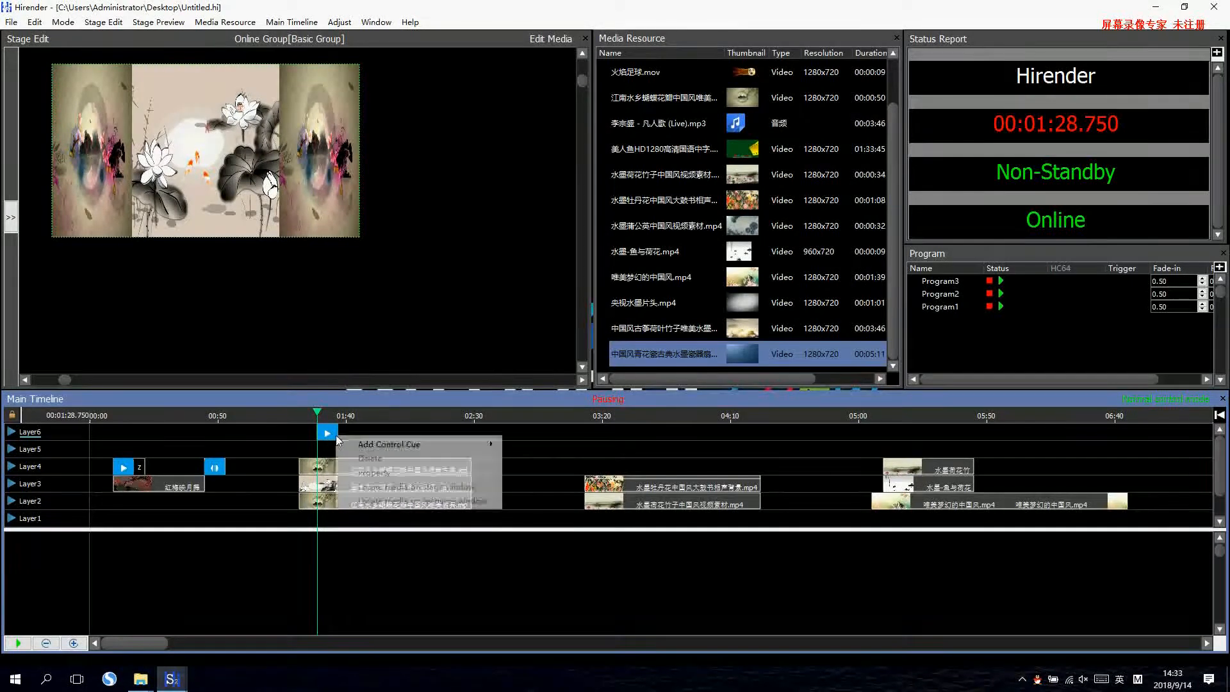
click(356, 441)
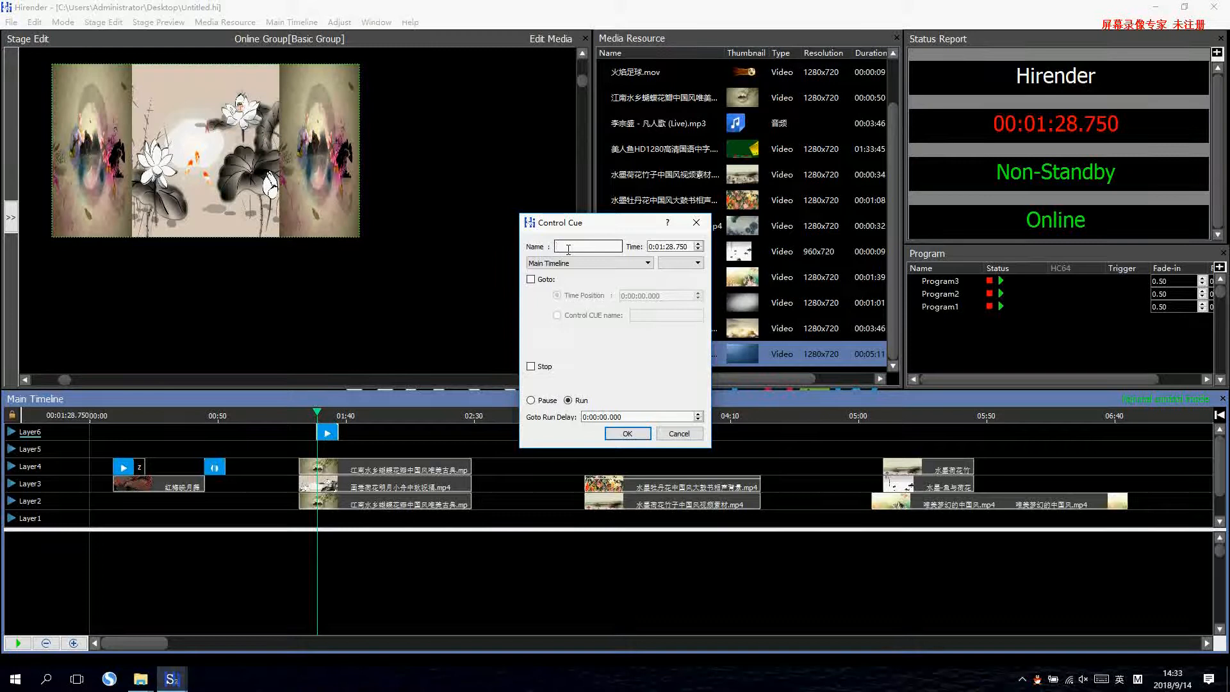
text(x)
click(627, 433)
drag(344, 441, 314, 455)
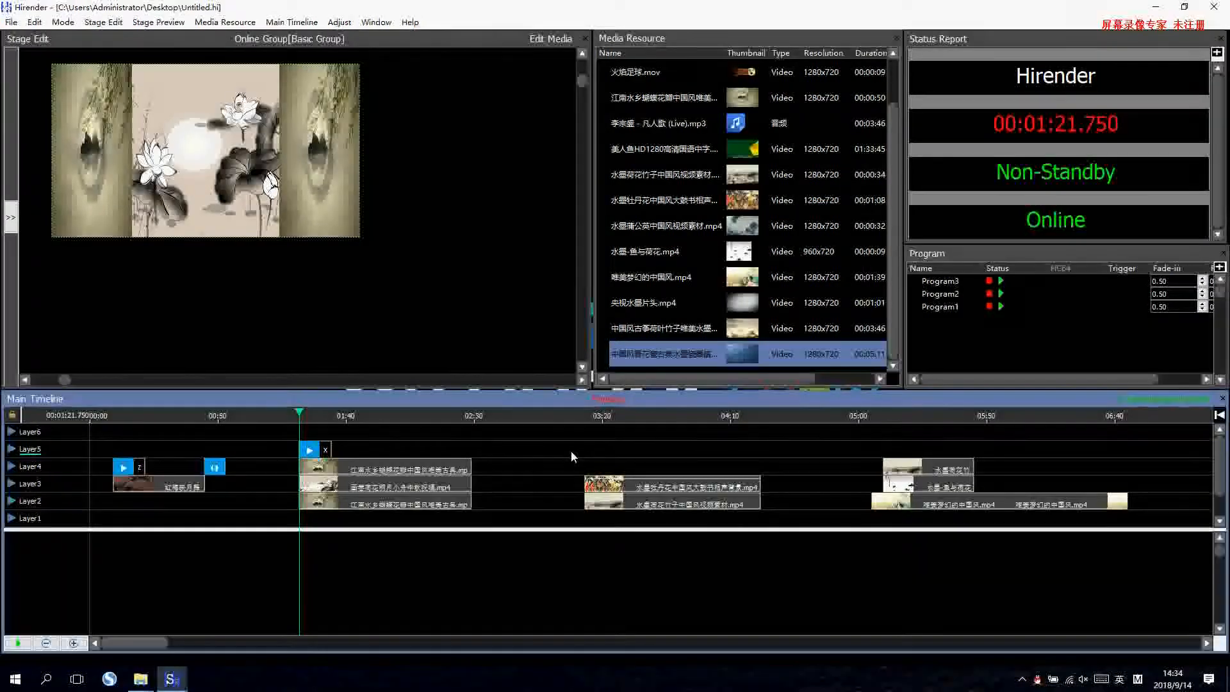
Trigger the z and x cues alternately to test jumping between the loop section and the three-panel section.
key(z)
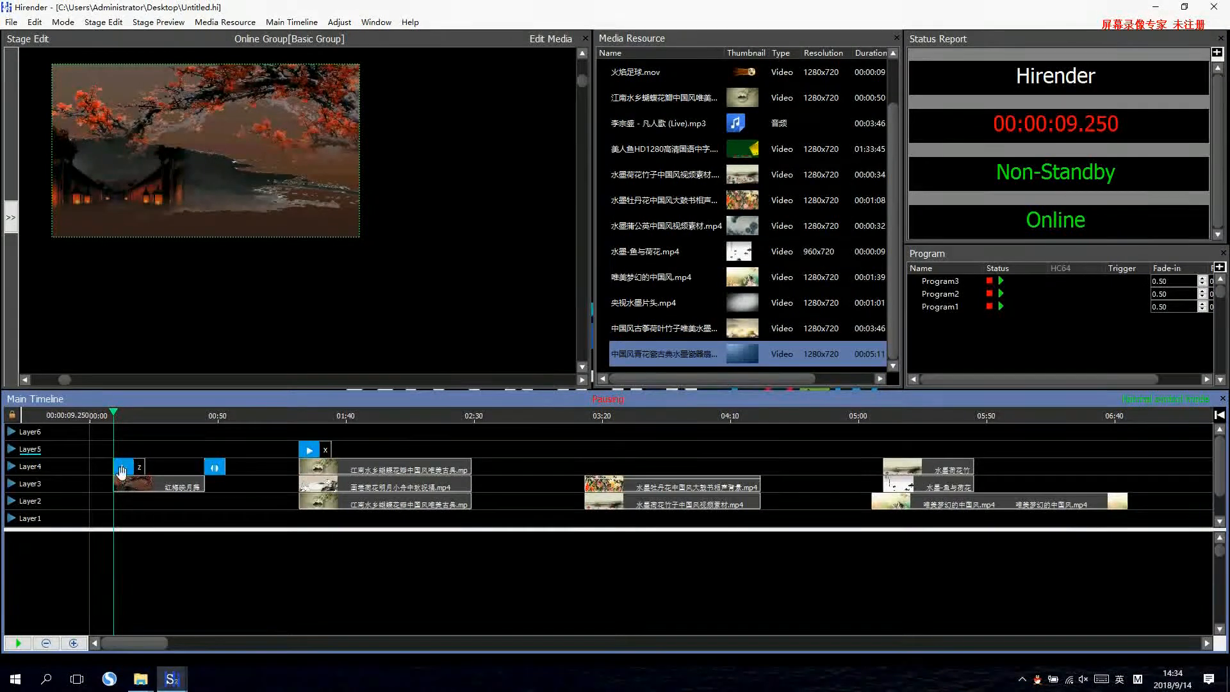
key(x)
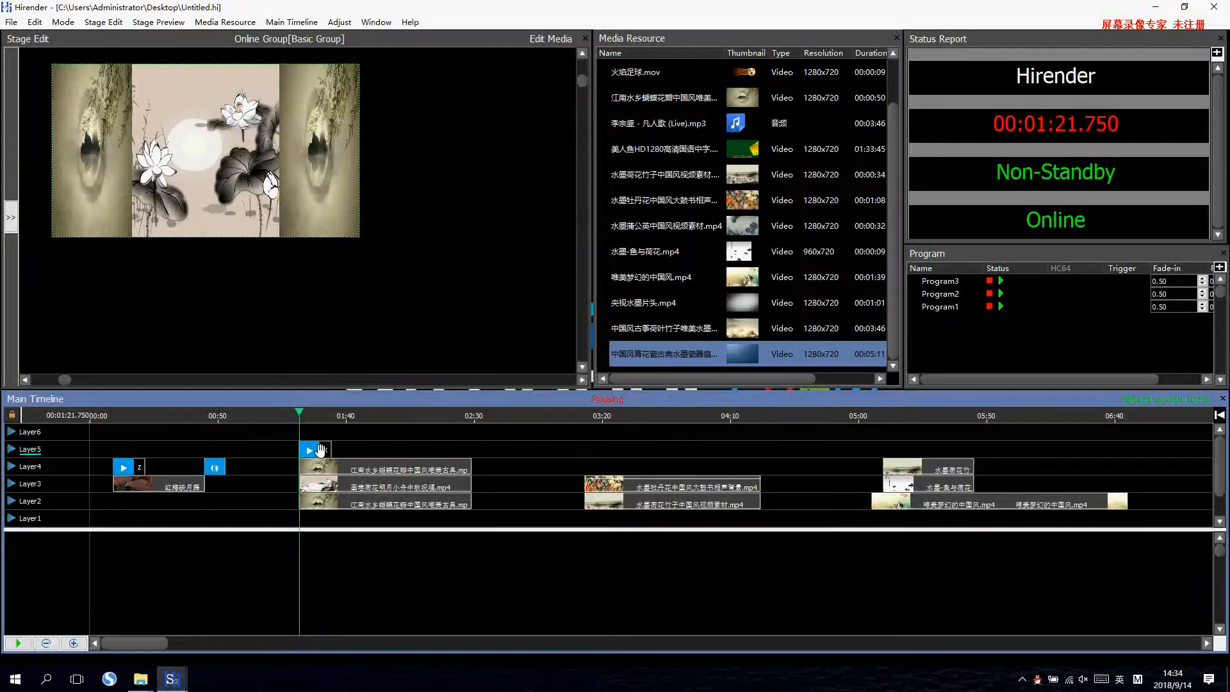
click(138, 471)
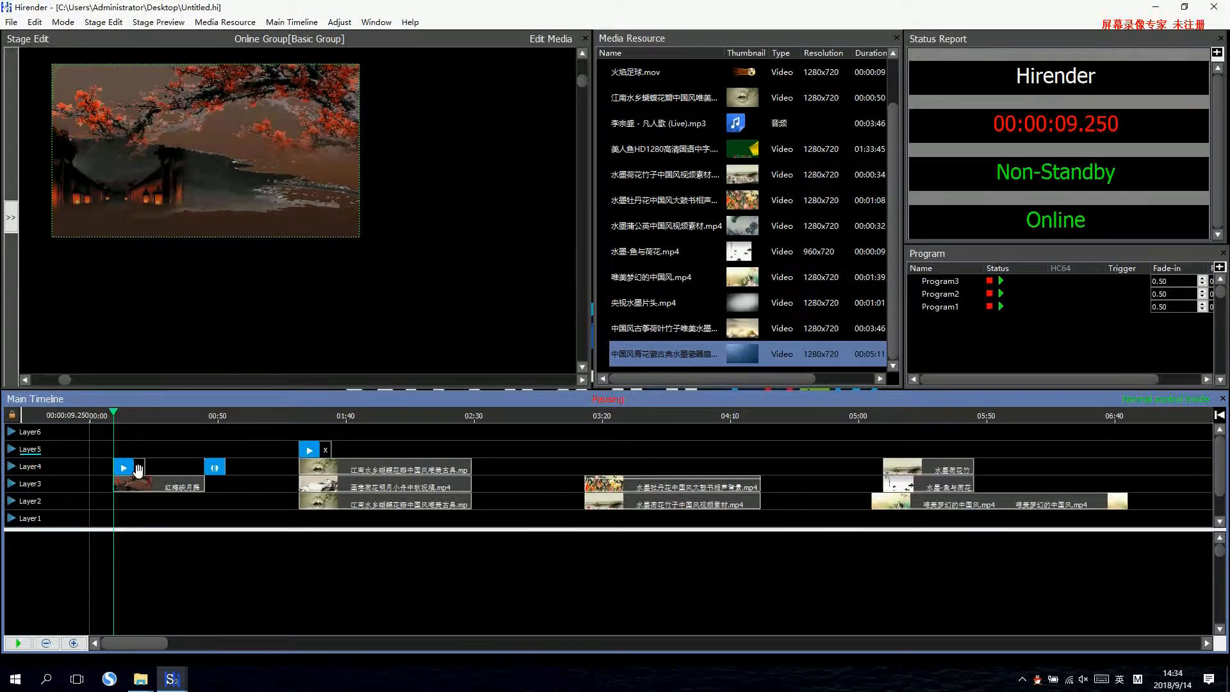
key(x)
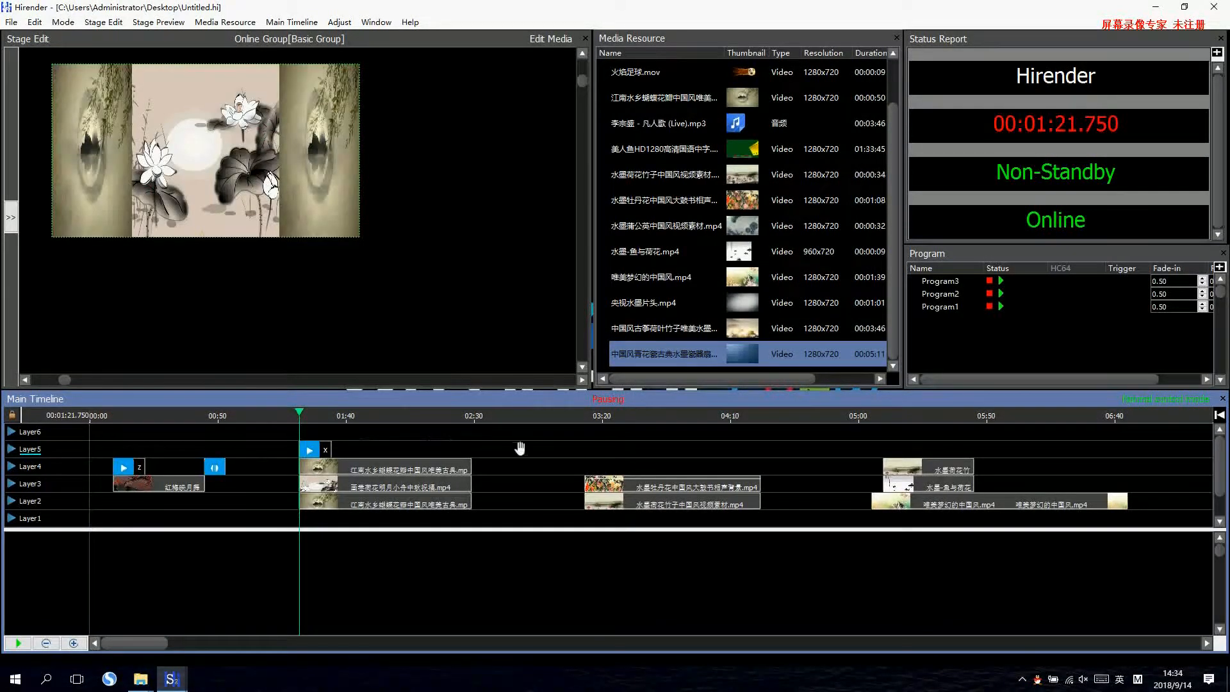
Add a Play control cue named C to Layer4 at the start of the picture-in-picture clips.
click(590, 417)
right_click(601, 463)
mouse_move(660, 466)
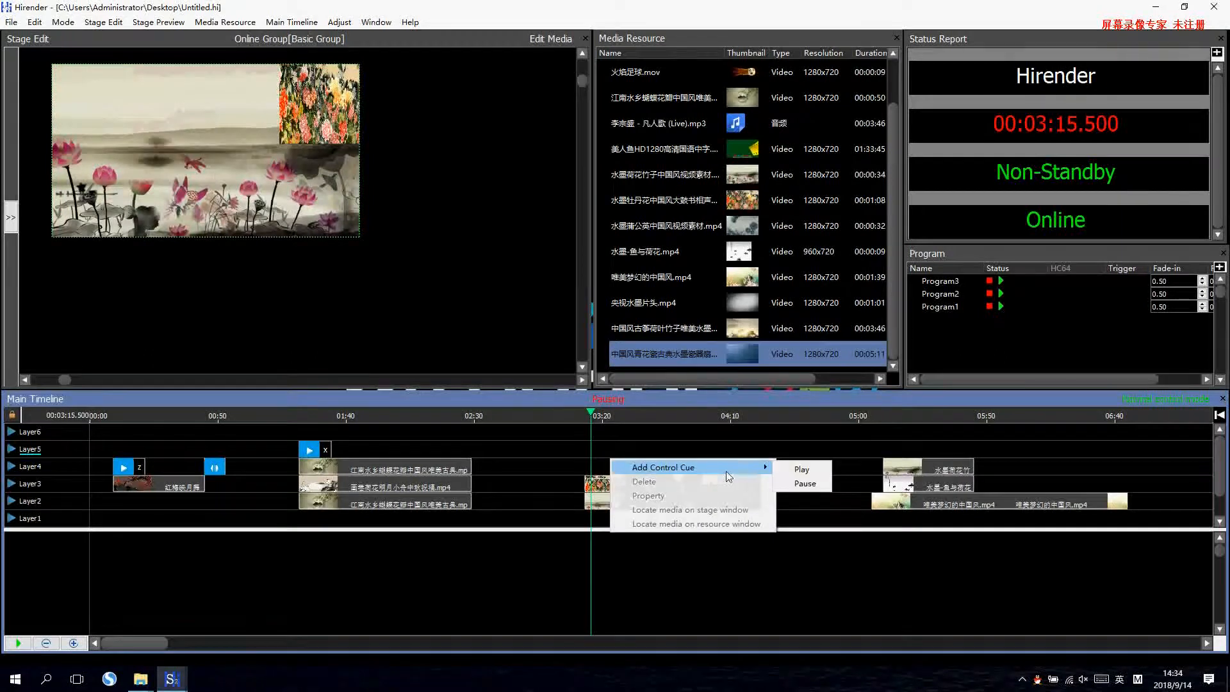
click(802, 467)
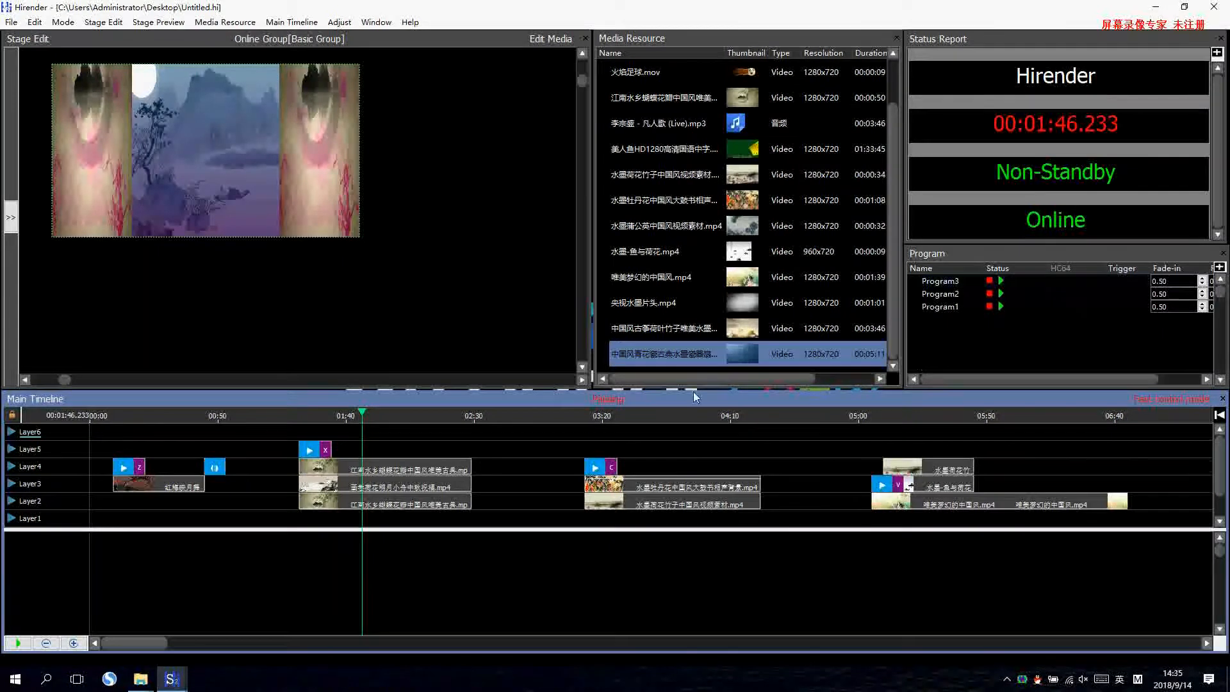
Undock the Program panel and float it below the Status Report panel, trying out a different program order.
drag(1004, 254, 967, 224)
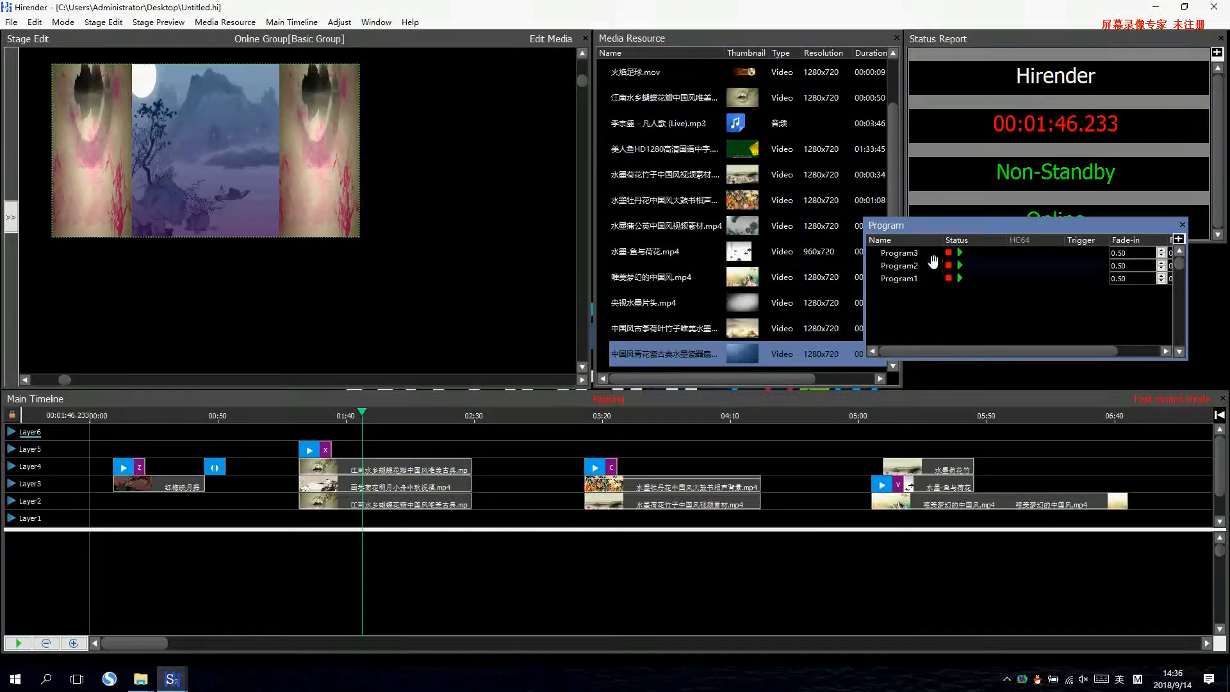
drag(904, 278, 903, 256)
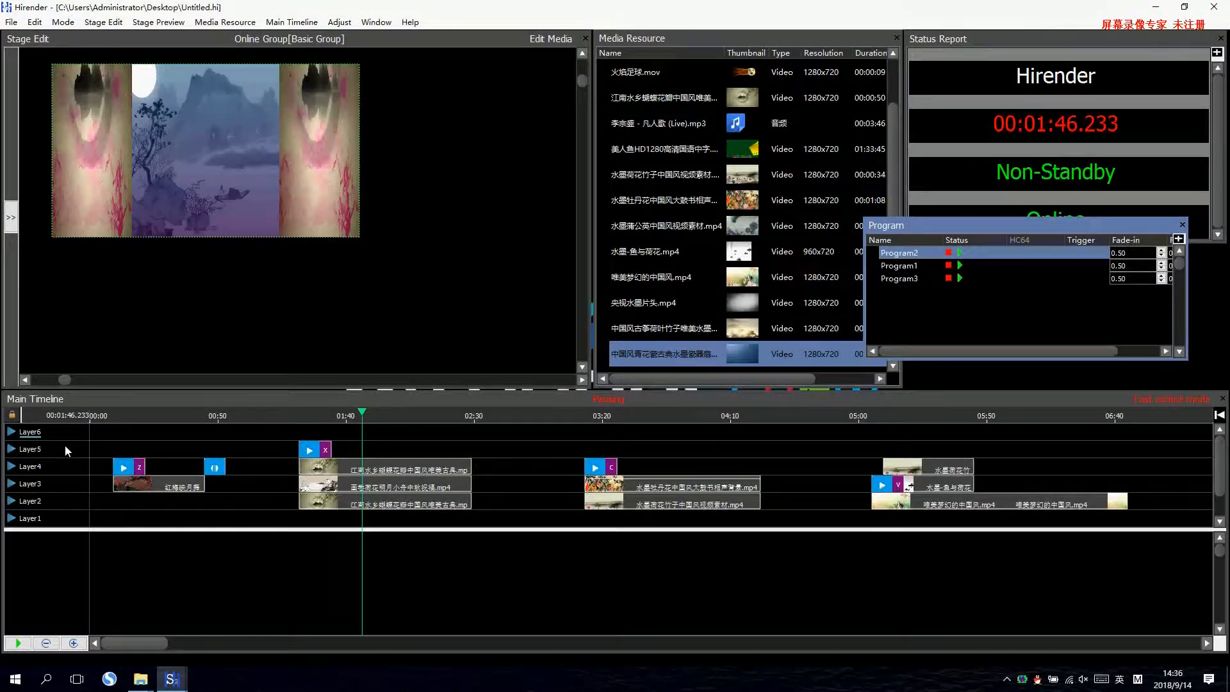
click(90, 402)
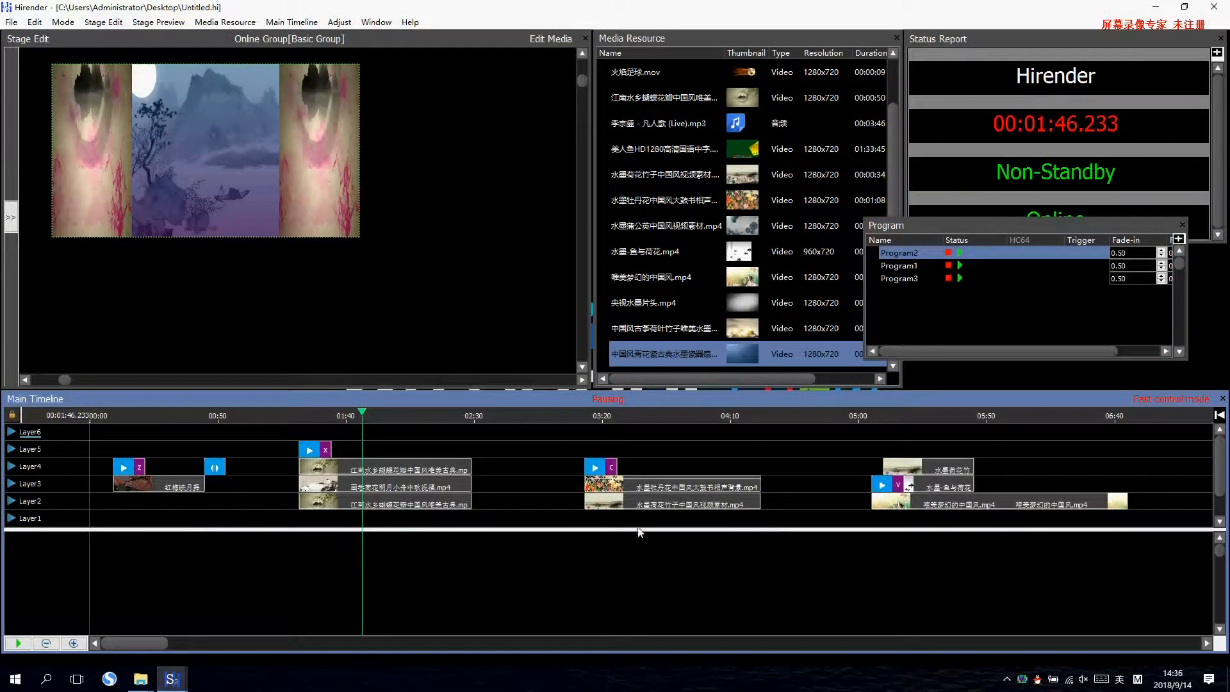
click(911, 281)
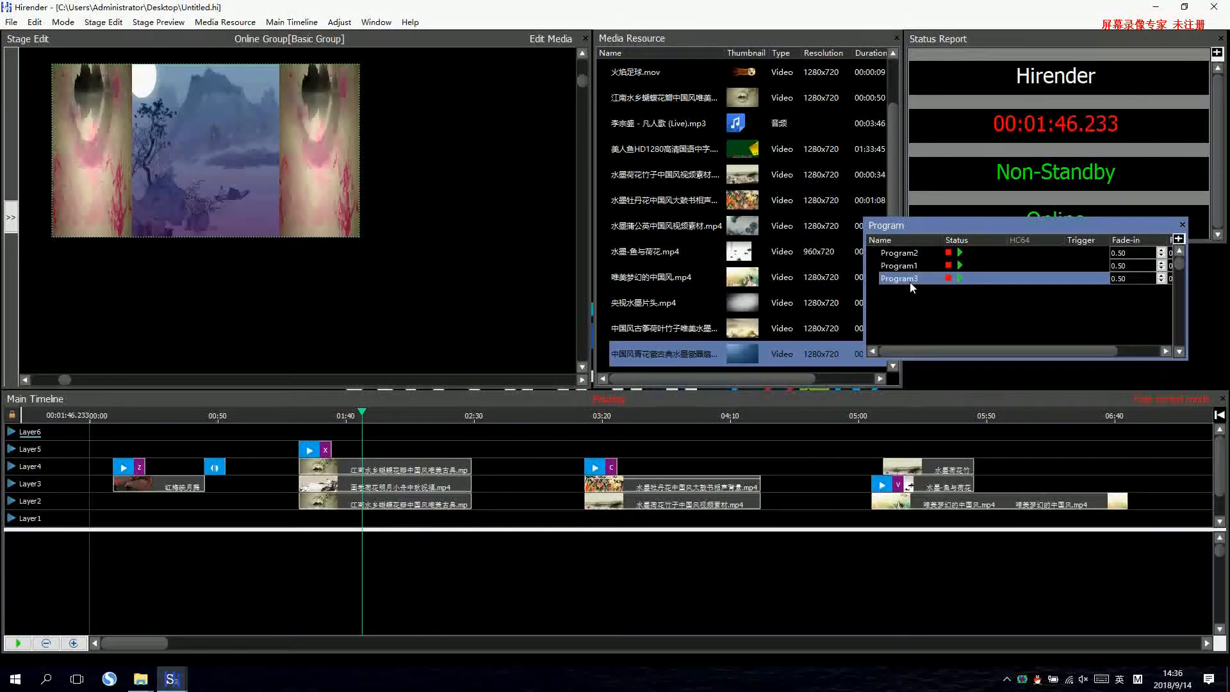
click(287, 466)
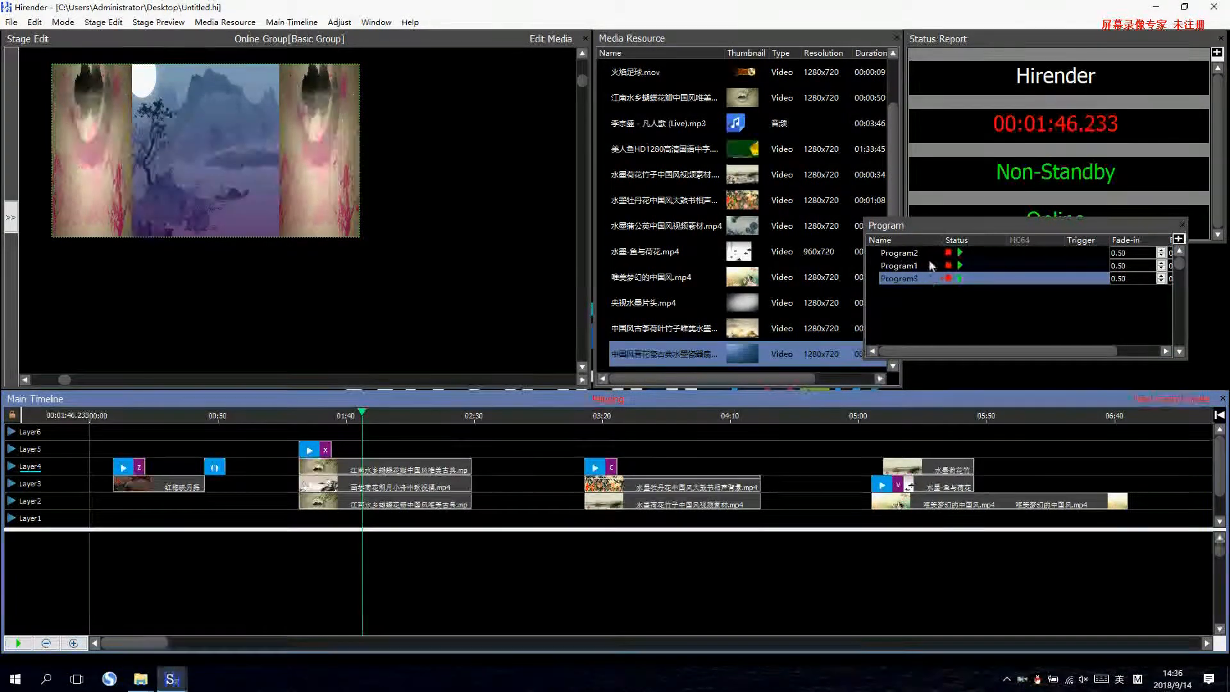
drag(939, 226, 965, 293)
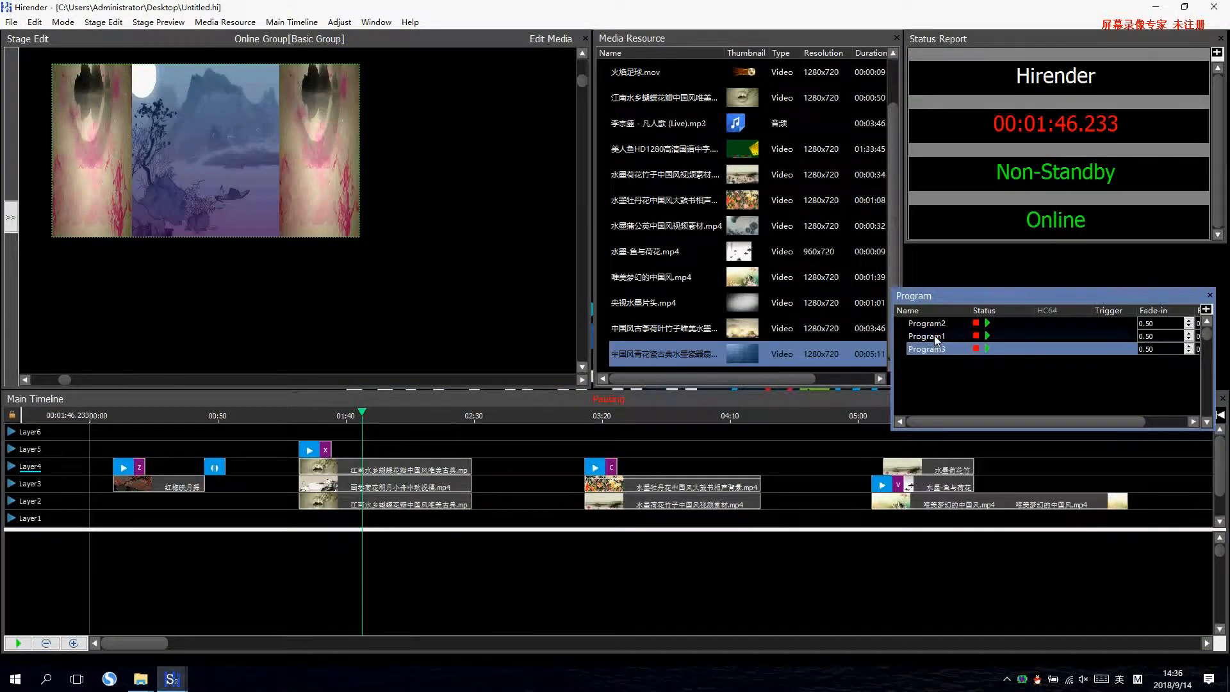
Reorder the programs as Program3, Program2, Program1, and open Program1's timeline, shifted over to uncover the main timeline's early clips.
mouse_move(934, 348)
mouse_down()
mouse_move(933, 324)
mouse_move(934, 339)
mouse_up()
double_click(924, 350)
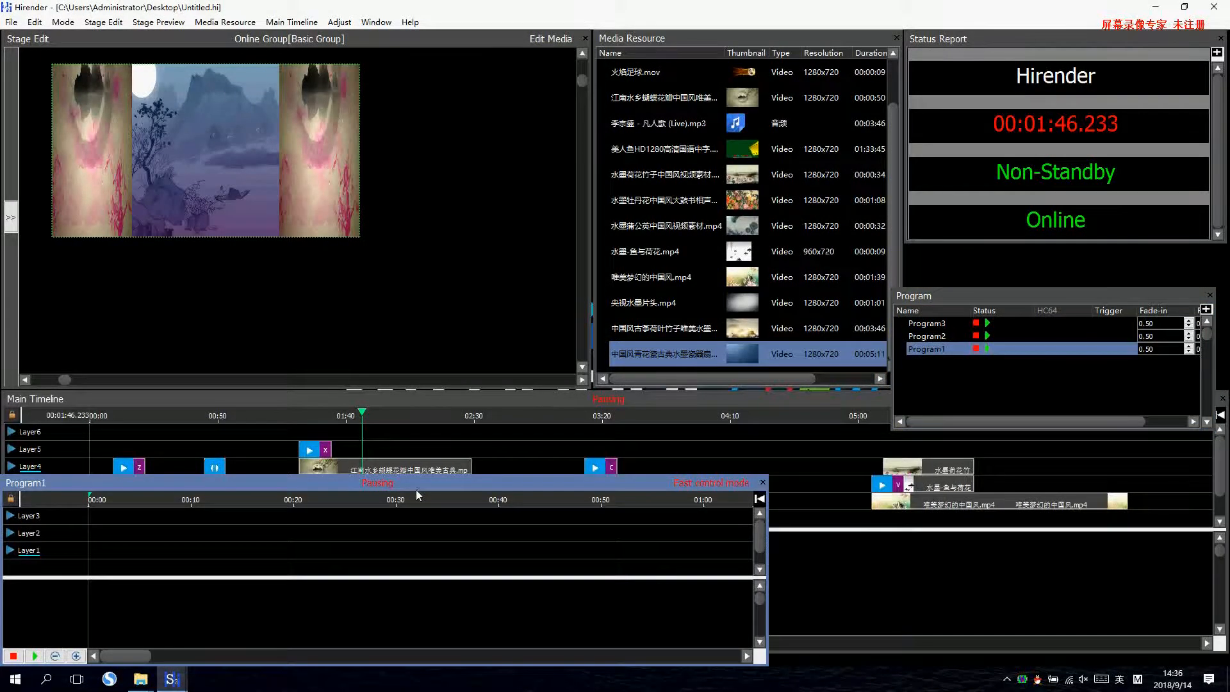
drag(592, 498, 1006, 503)
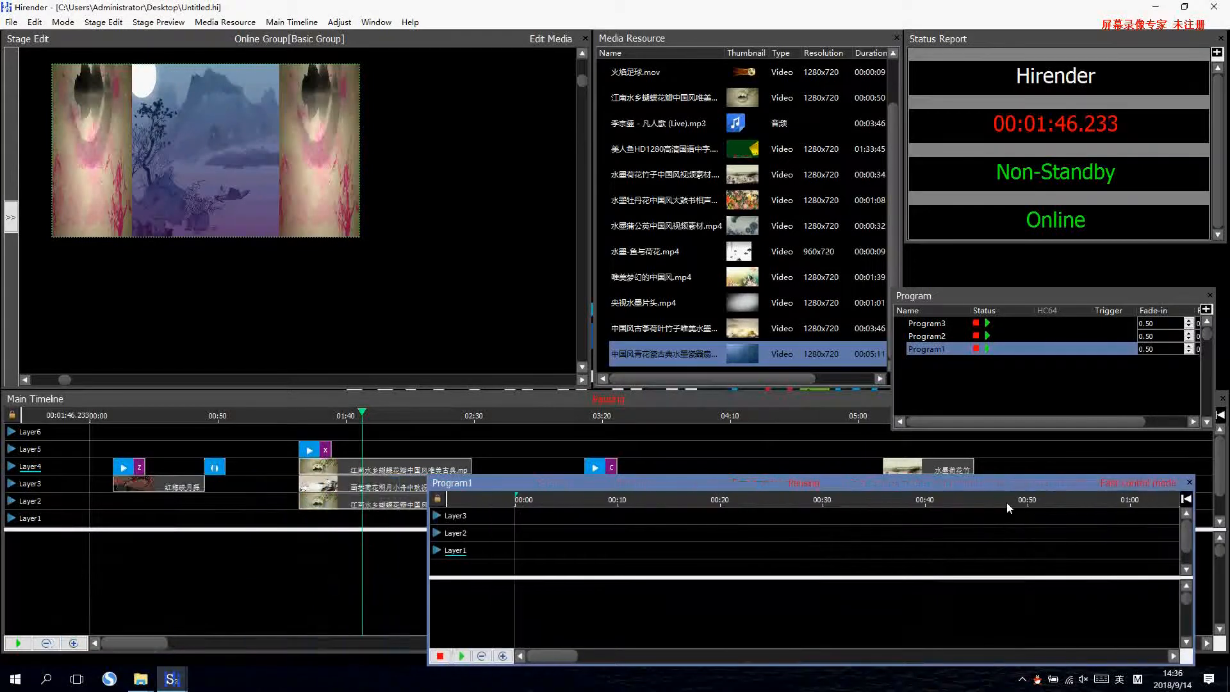
Cut the three side-by-side clips on Layer2, Layer3 and Layer4 from the main timeline.
click(288, 466)
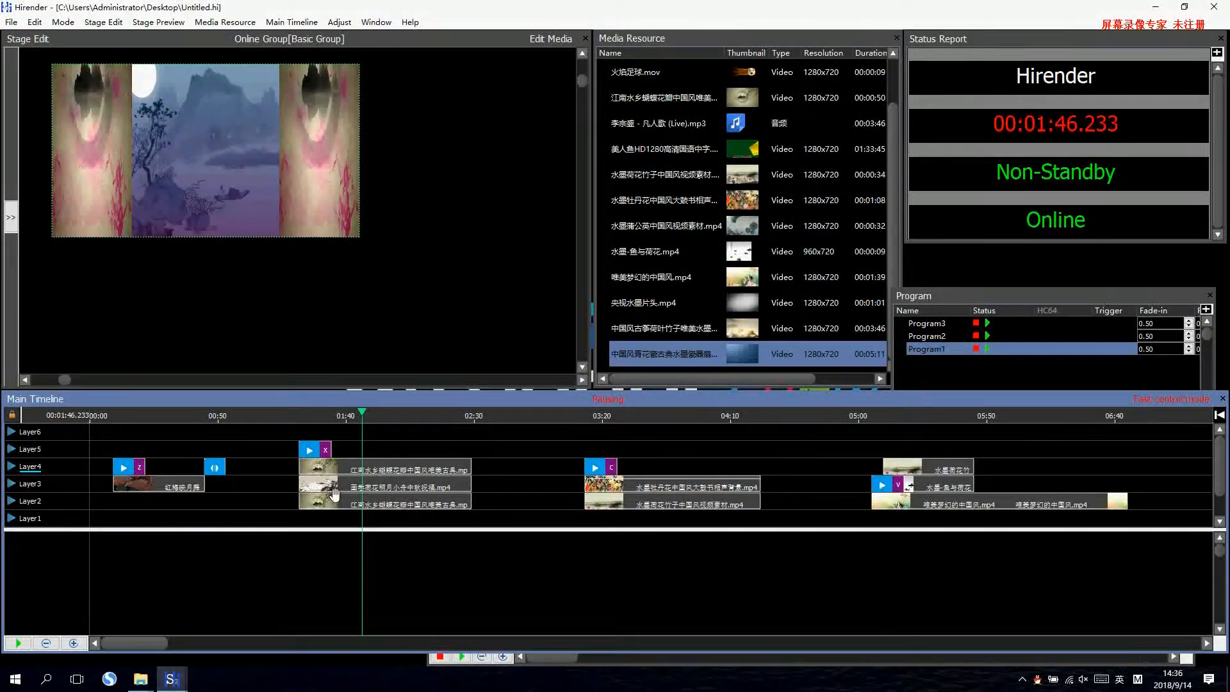
drag(290, 467, 328, 508)
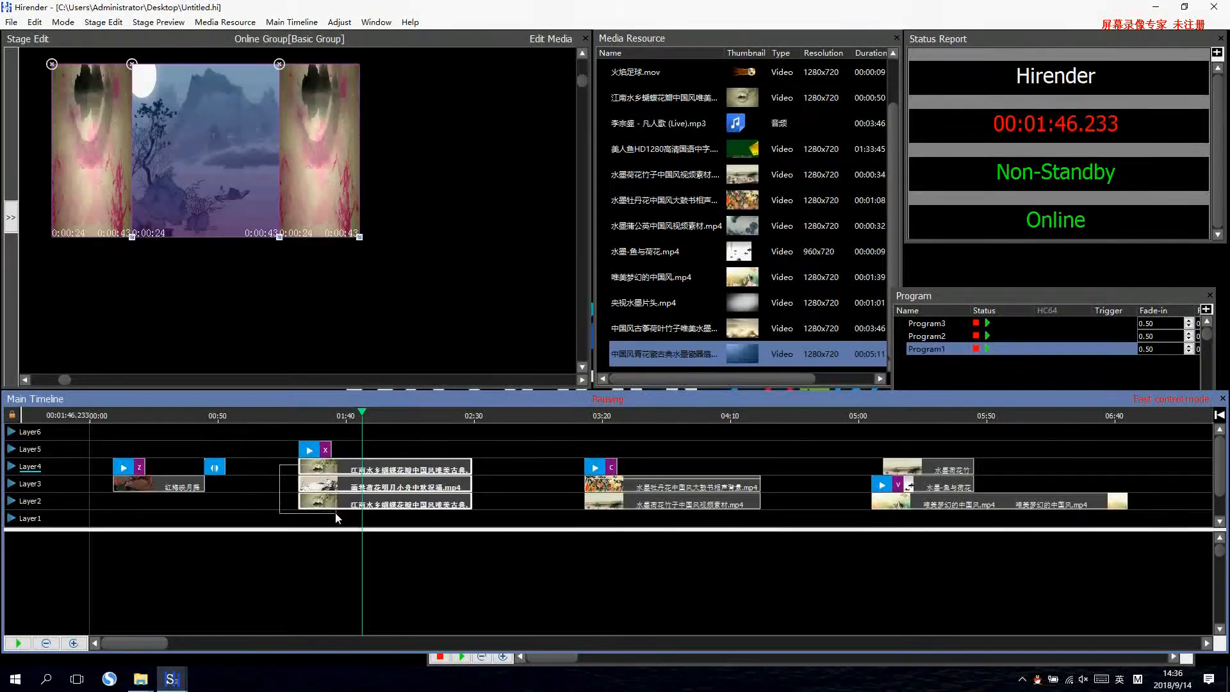
click(34, 22)
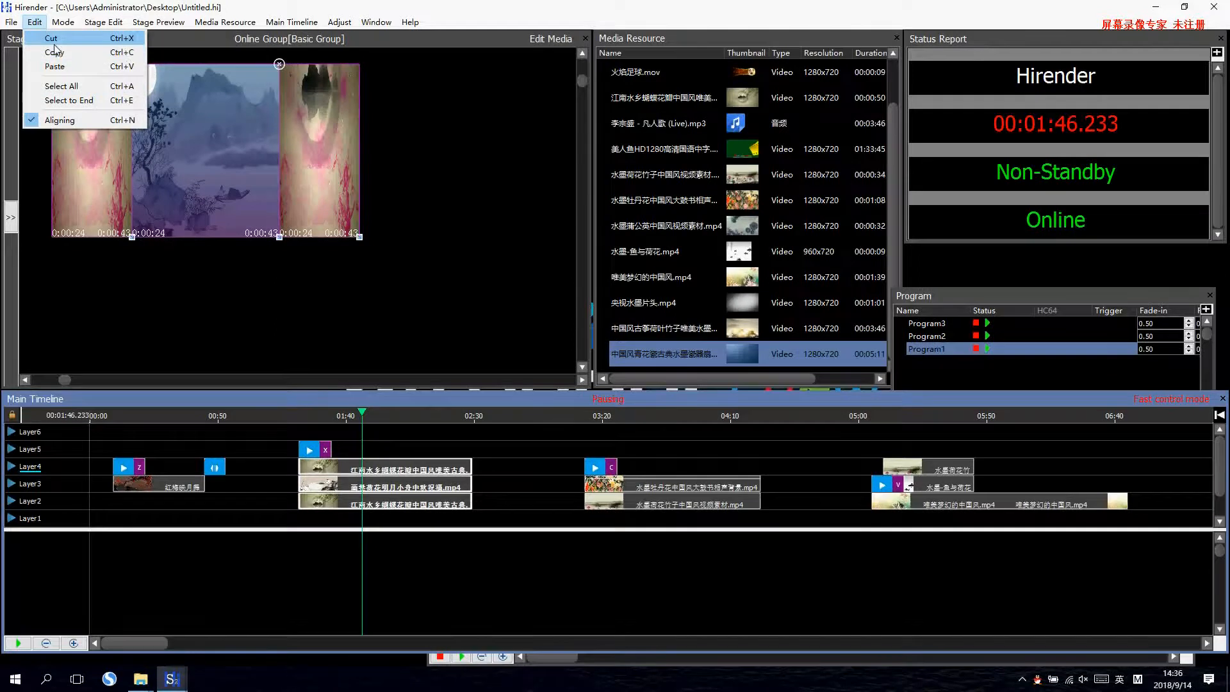
click(52, 39)
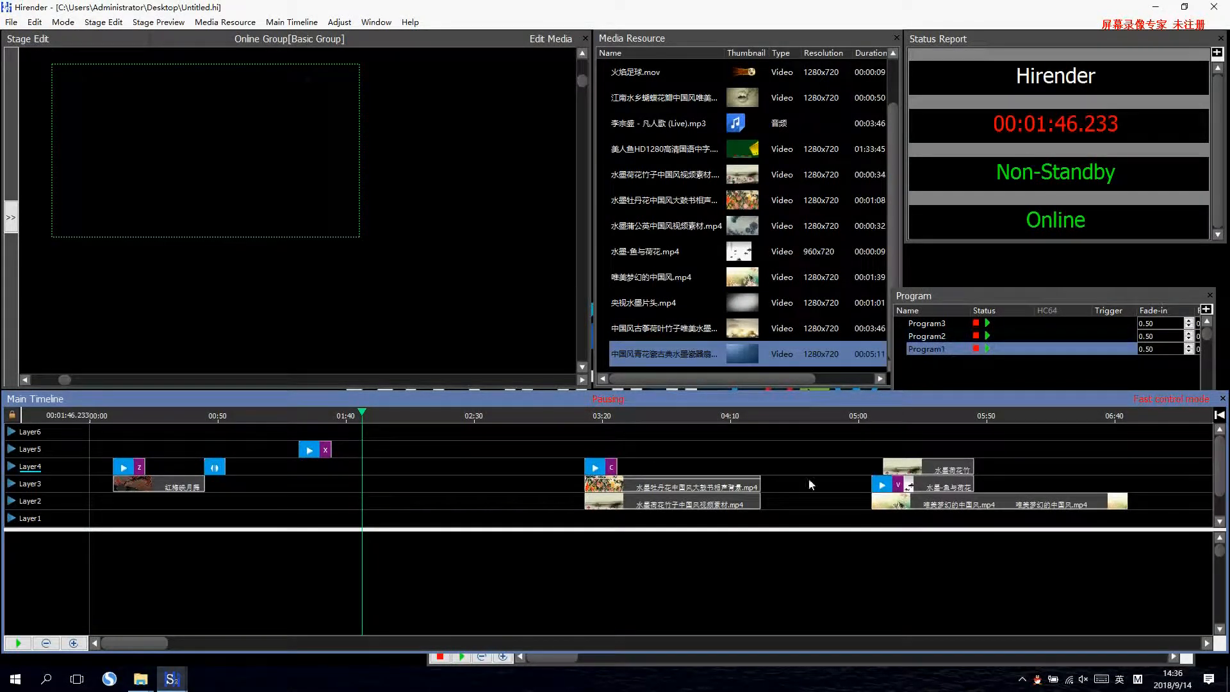
Paste the three side-by-side clips at the start of Program1's timeline across Layer1, Layer2 and Layer3.
click(696, 659)
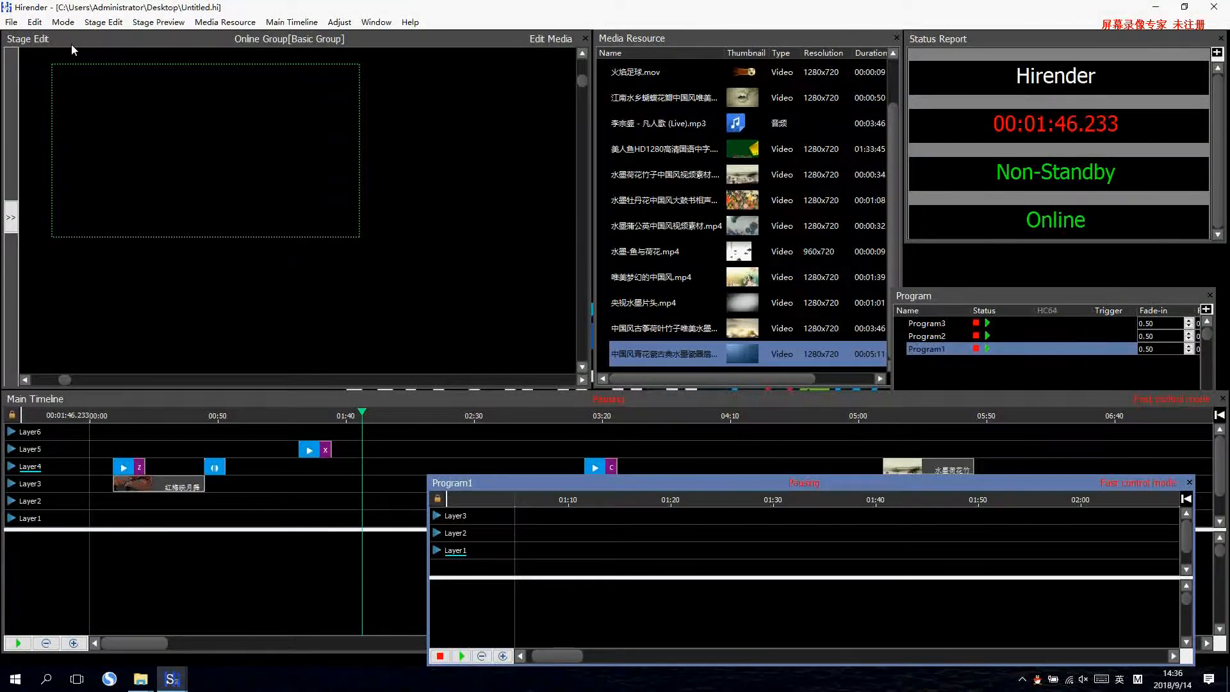
key(ctrl+z)
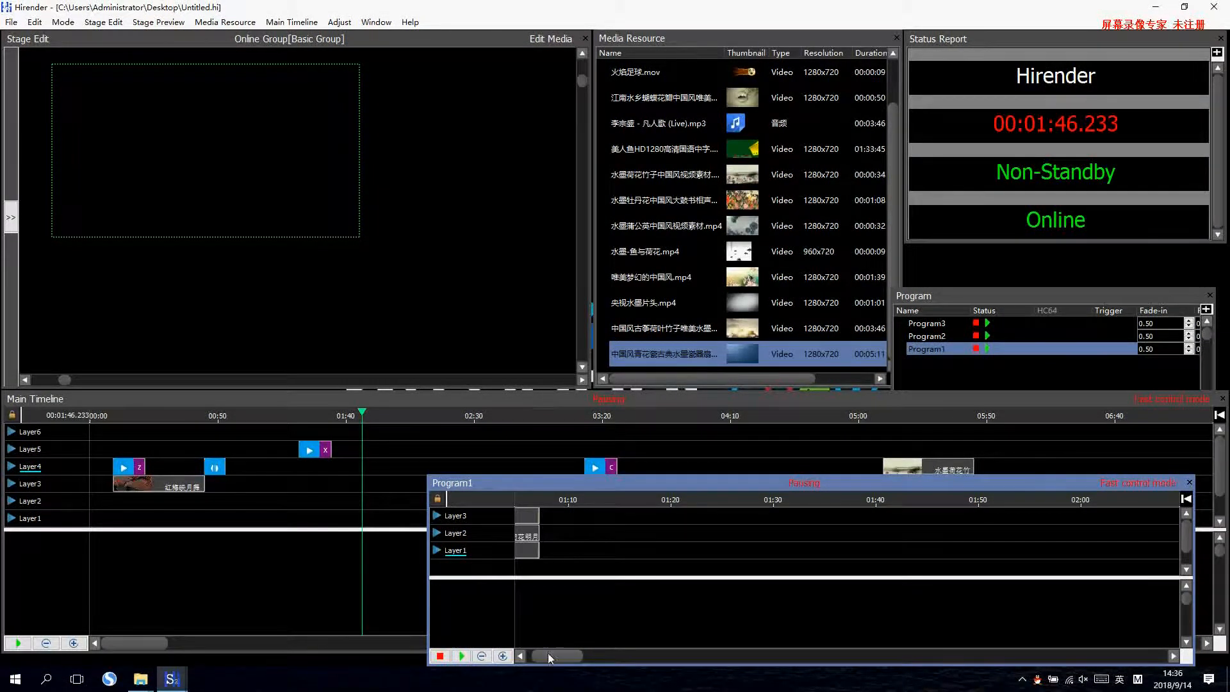
drag(548, 654, 524, 653)
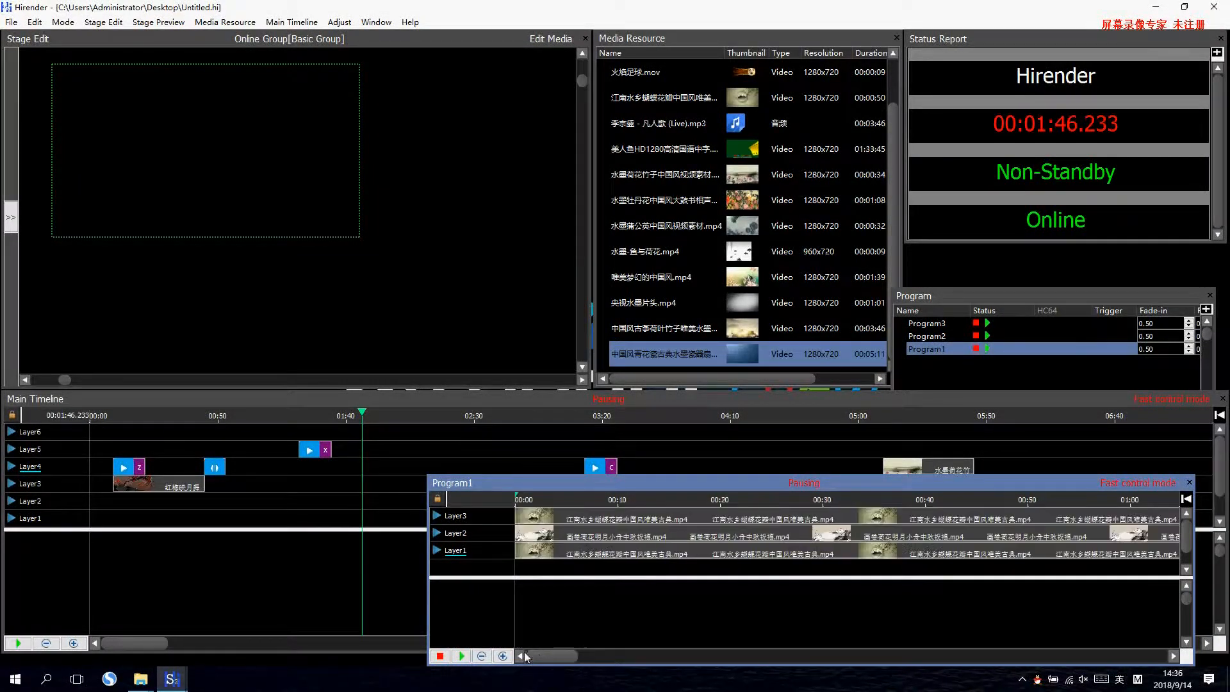
click(482, 656)
scroll(581, 541, down, 1)
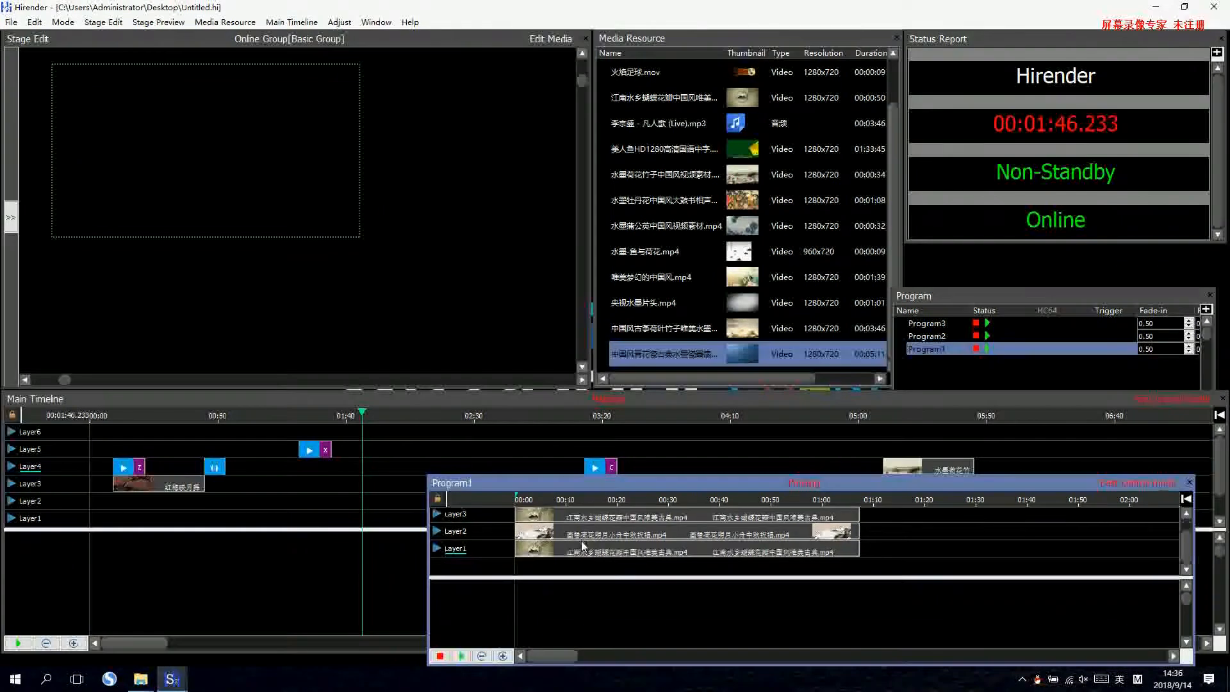
Select all three clips in Program1, preview their side-by-side layout on the stage and close Program1's timeline.
drag(892, 511, 757, 555)
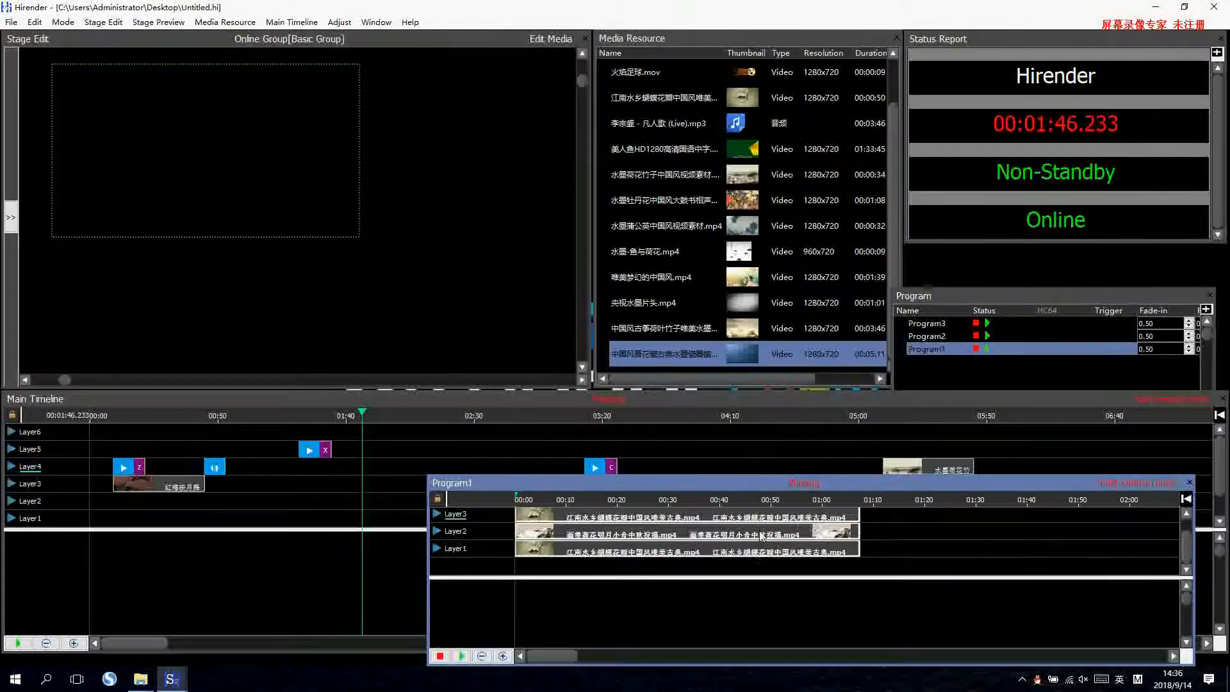
double_click(722, 522)
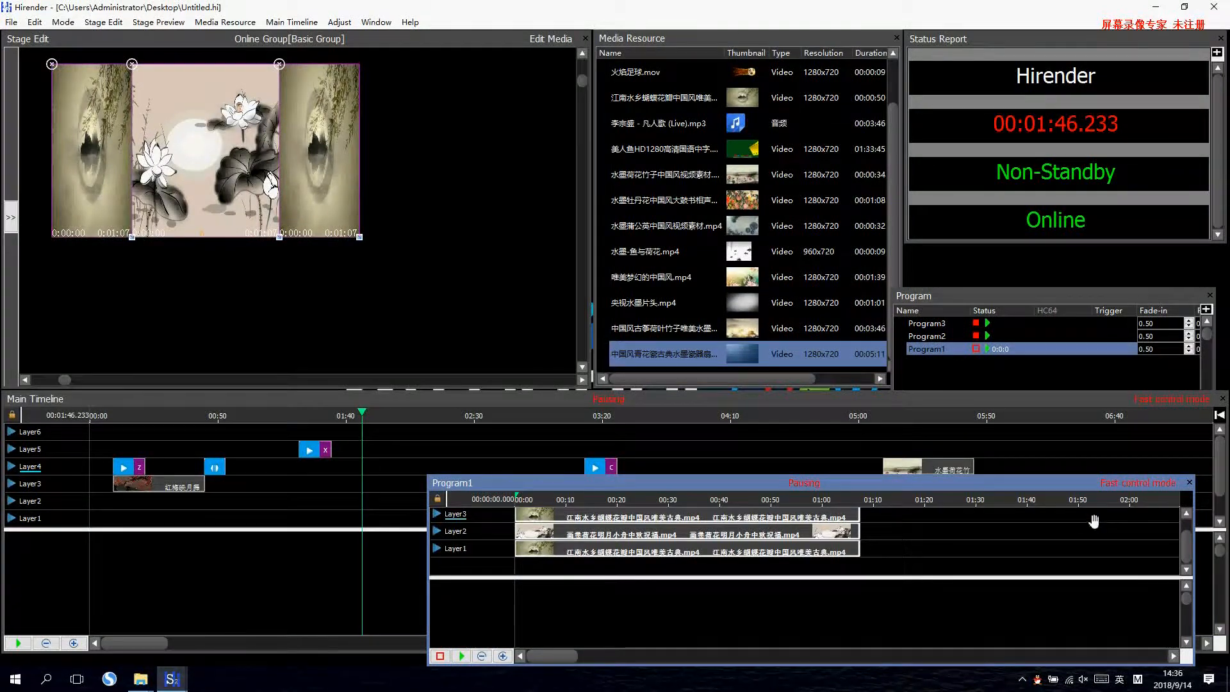
click(1189, 482)
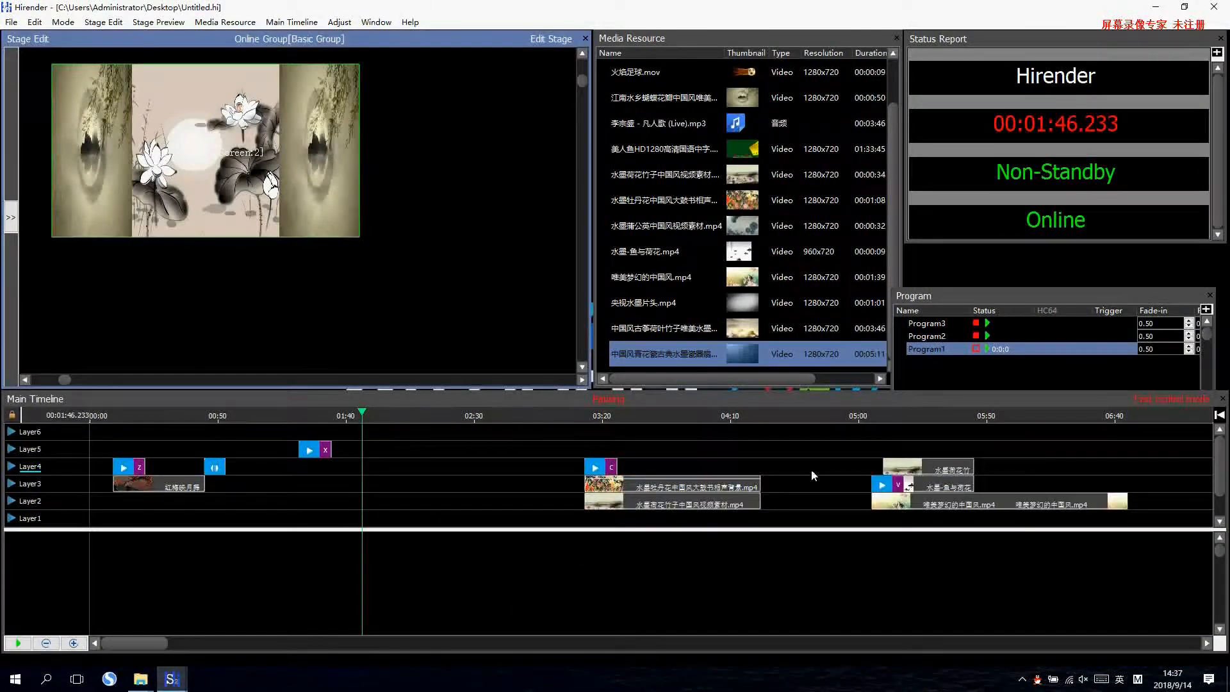
Cut the two picture-in-picture clips on Layer2 and Layer3 below cue C from the main timeline.
drag(546, 481, 617, 510)
click(552, 483)
drag(551, 482, 610, 509)
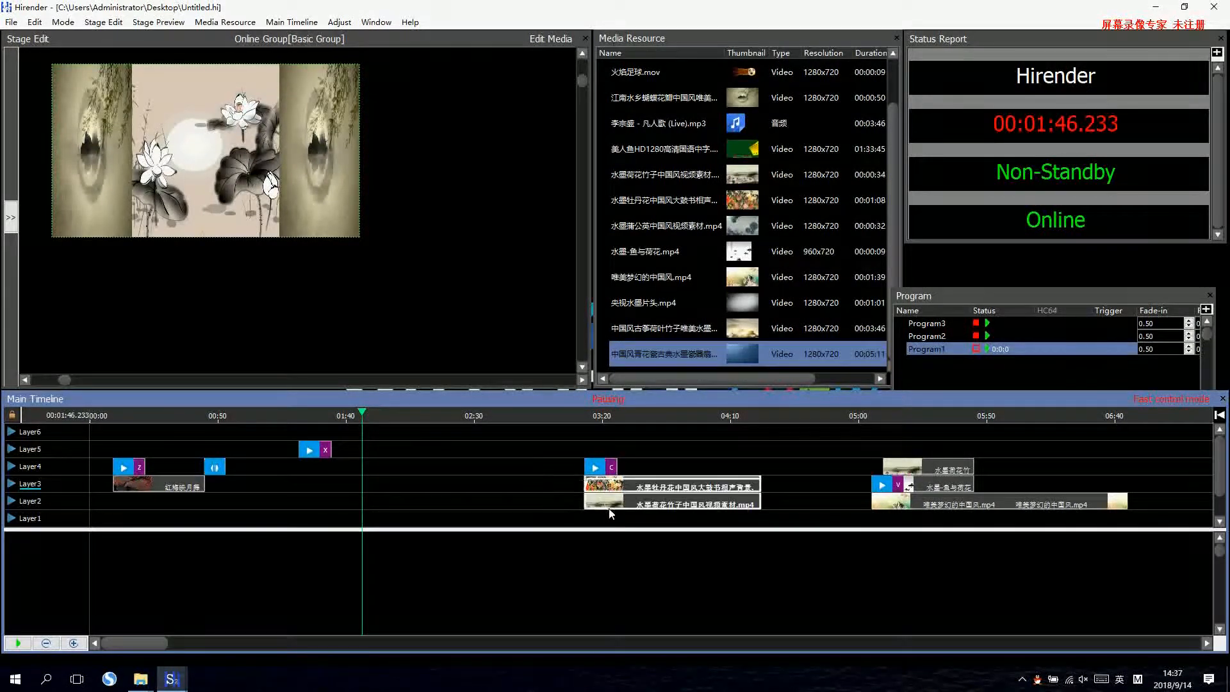
click(35, 23)
click(55, 37)
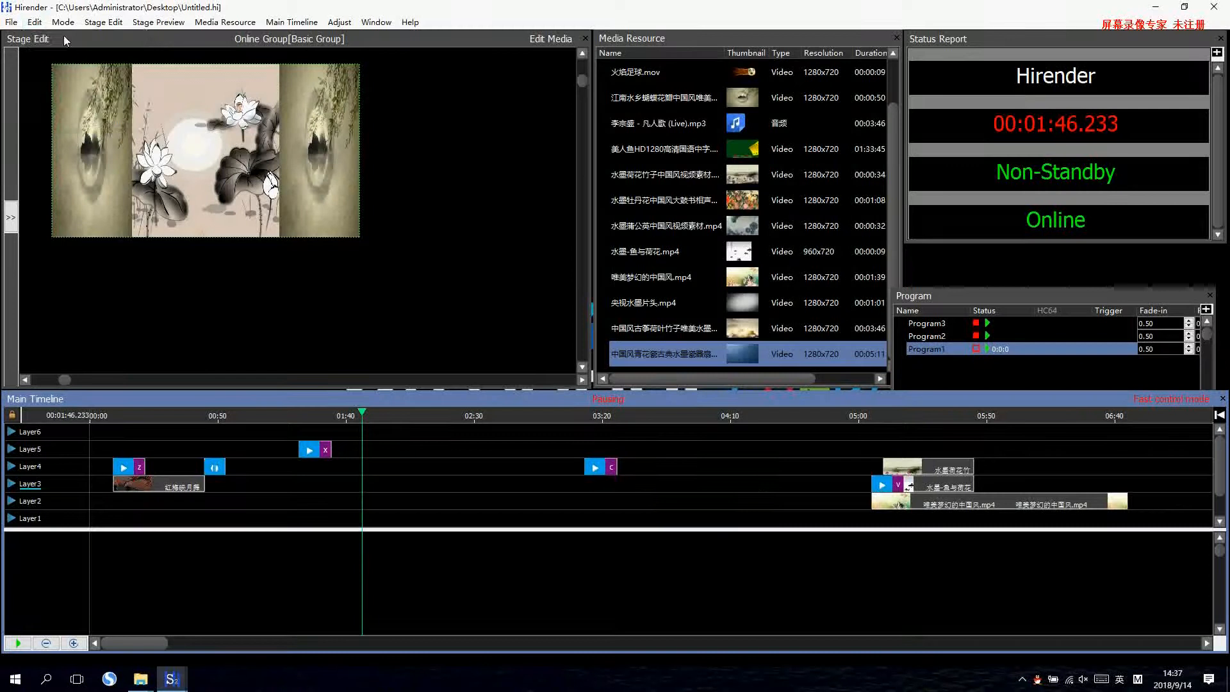
Paste the picture-in-picture clips at the start of Program2's timeline, preview them on the stage and close that timeline.
click(926, 337)
double_click(926, 337)
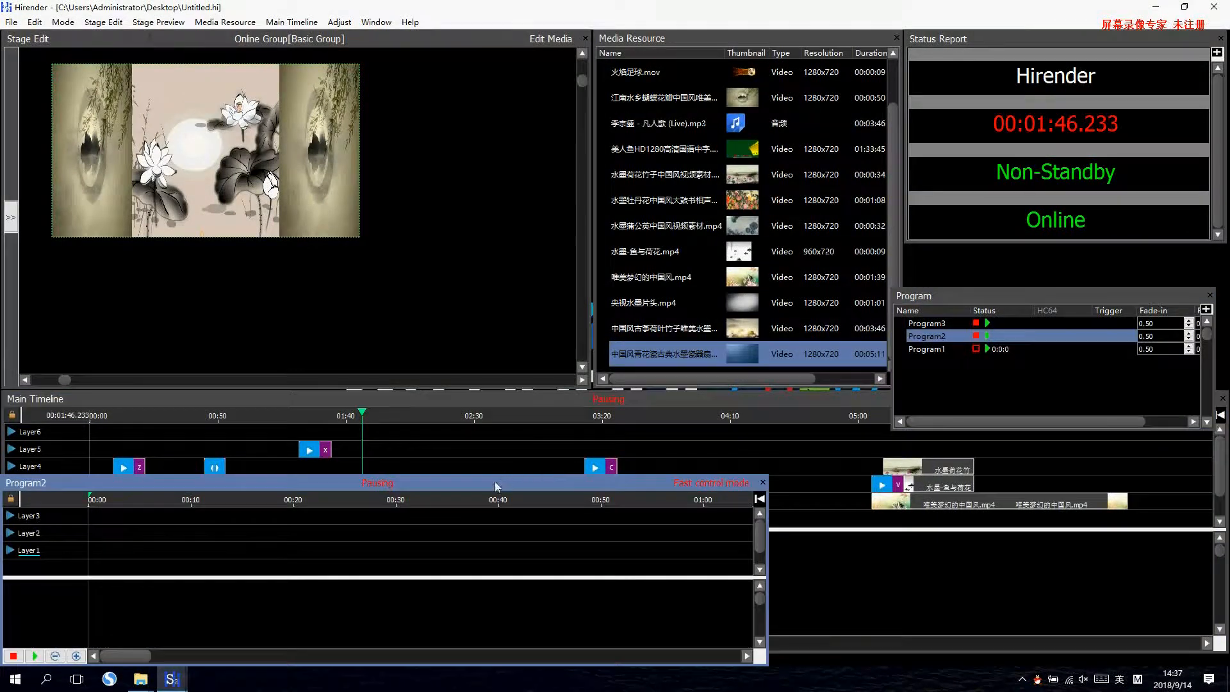
drag(495, 482, 767, 453)
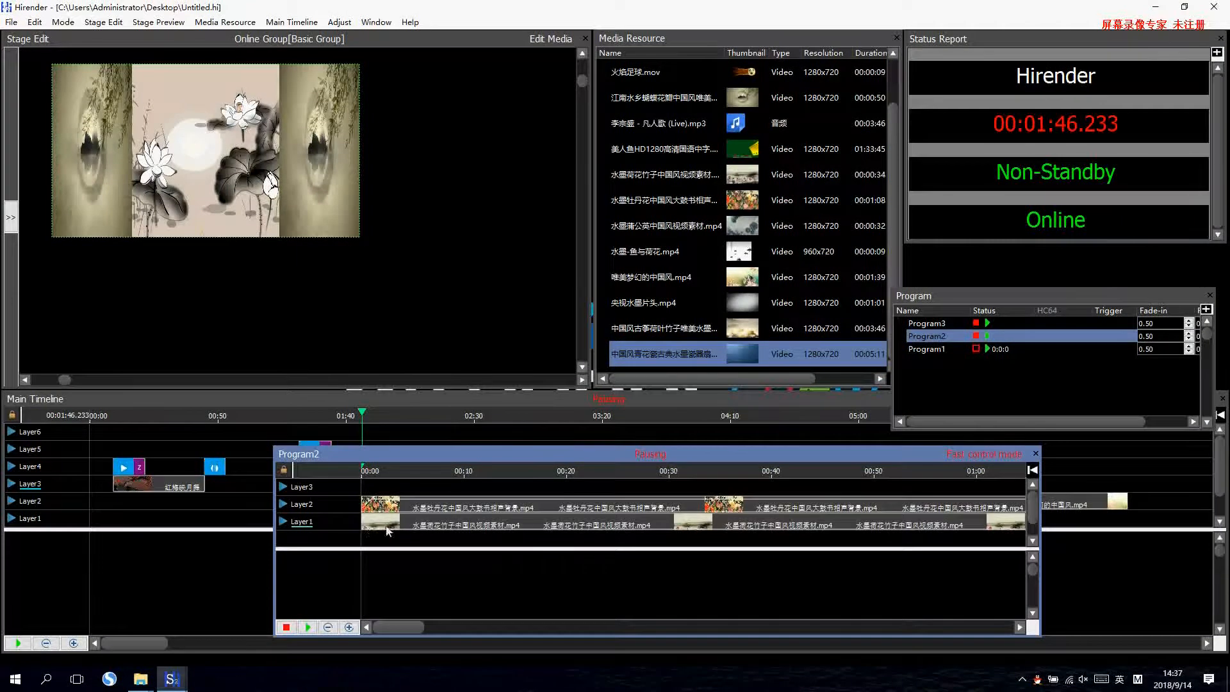
click(399, 505)
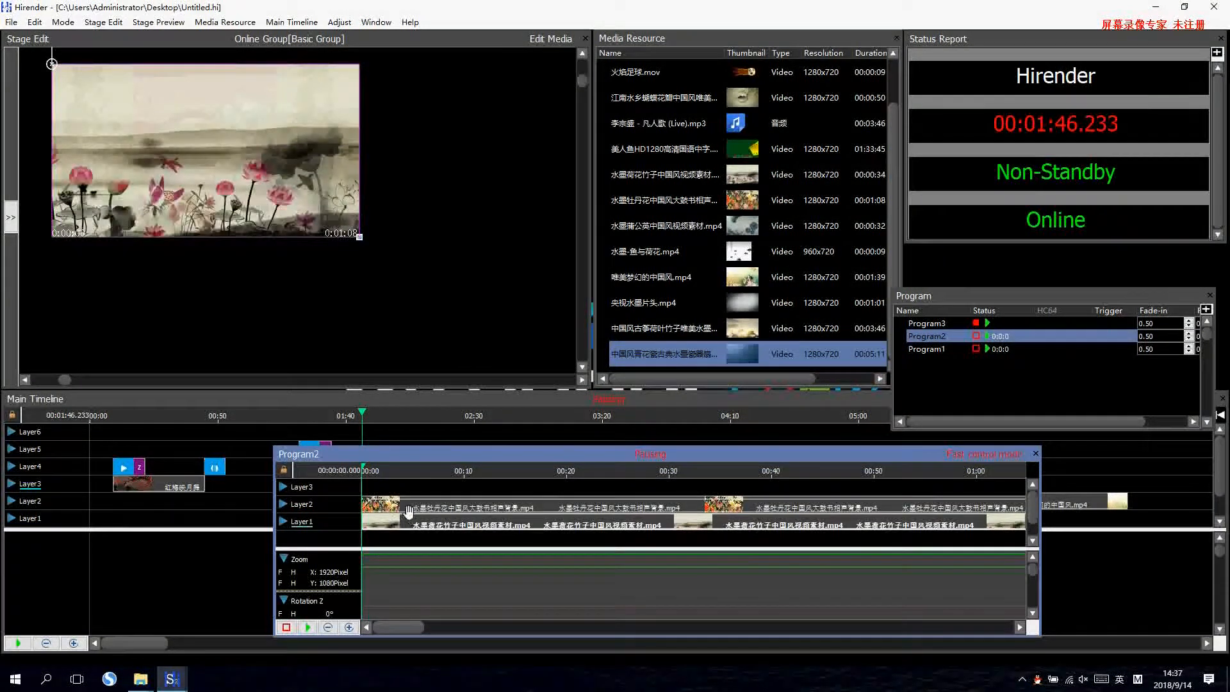
click(1036, 455)
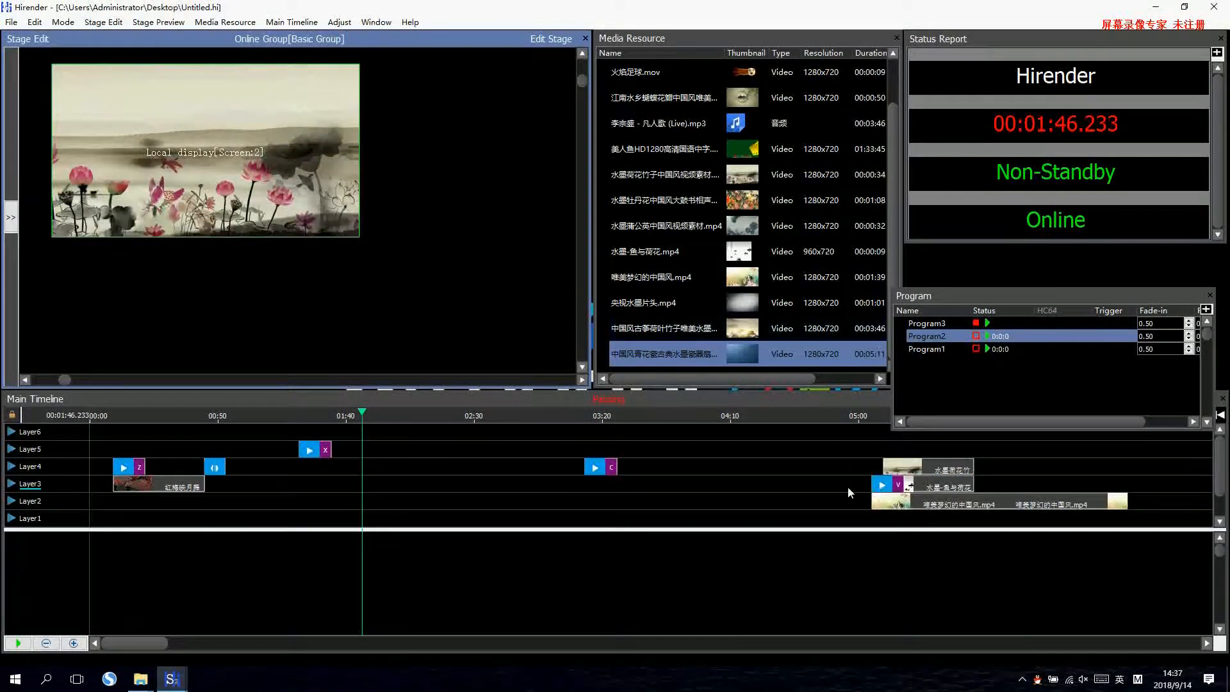
Cut the last group of clips on Layer2, Layer3 and Layer4, including cue V, from the main timeline.
click(847, 448)
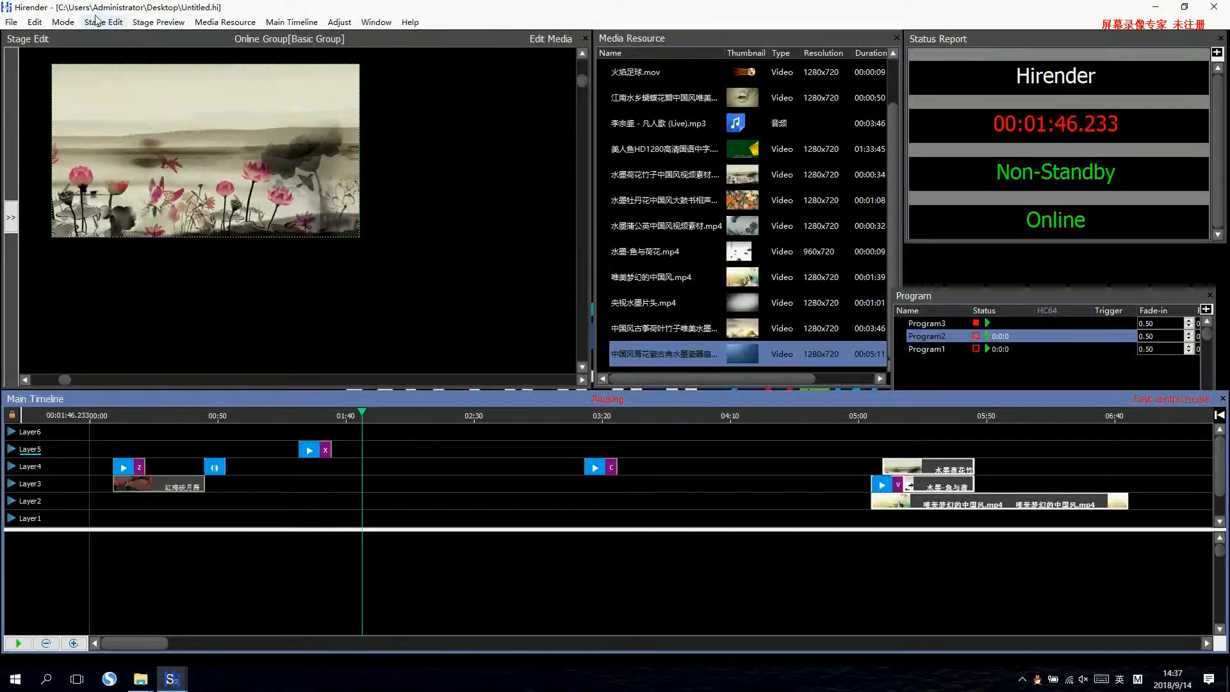
click(34, 22)
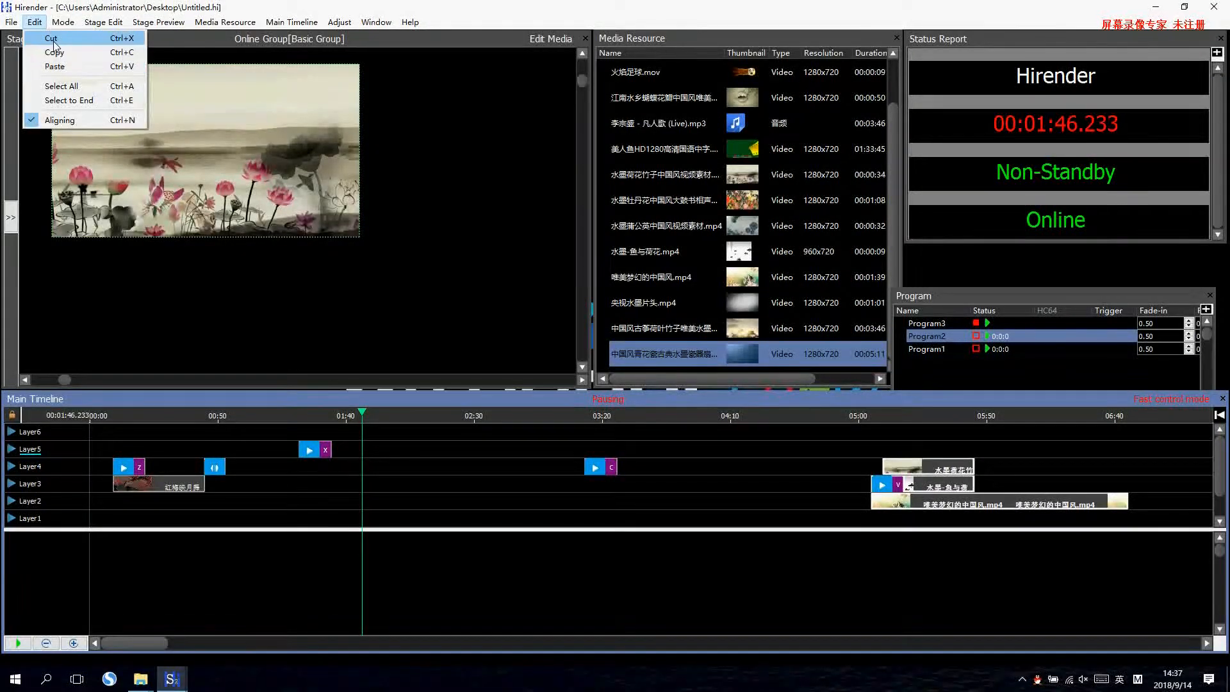
click(54, 52)
Paste the clip group with cue V at the start of Program3's timeline, preview it and close that timeline.
click(923, 325)
double_click(922, 325)
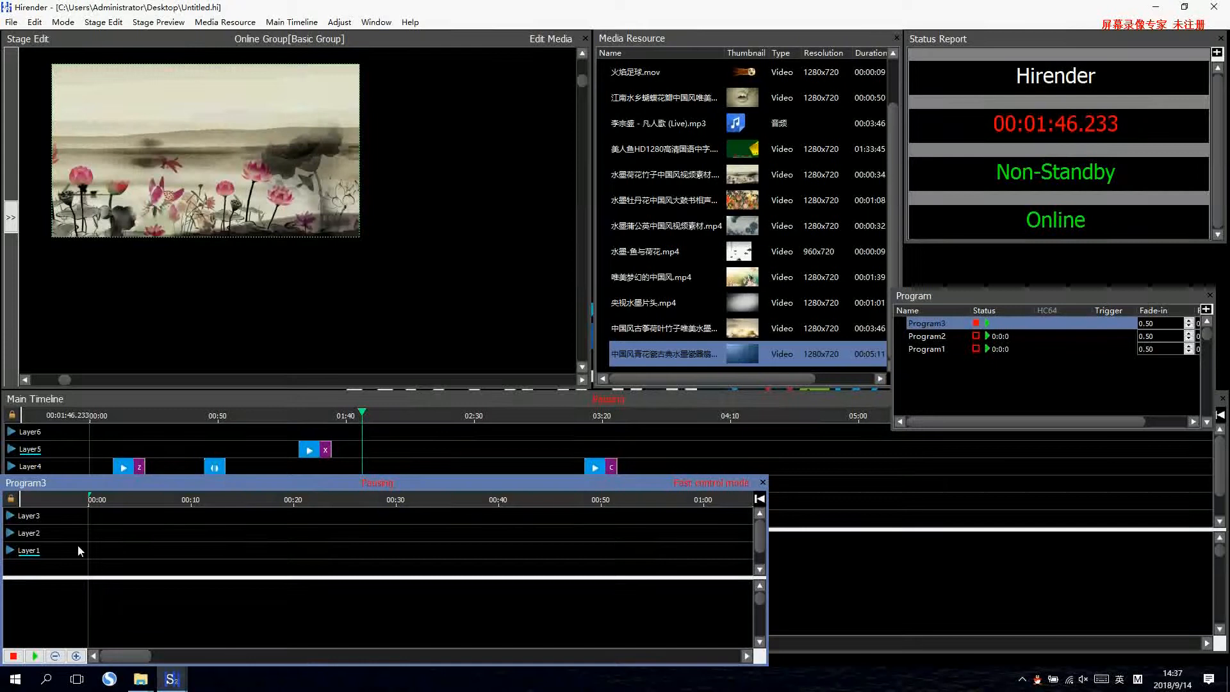
key(ctrl+v)
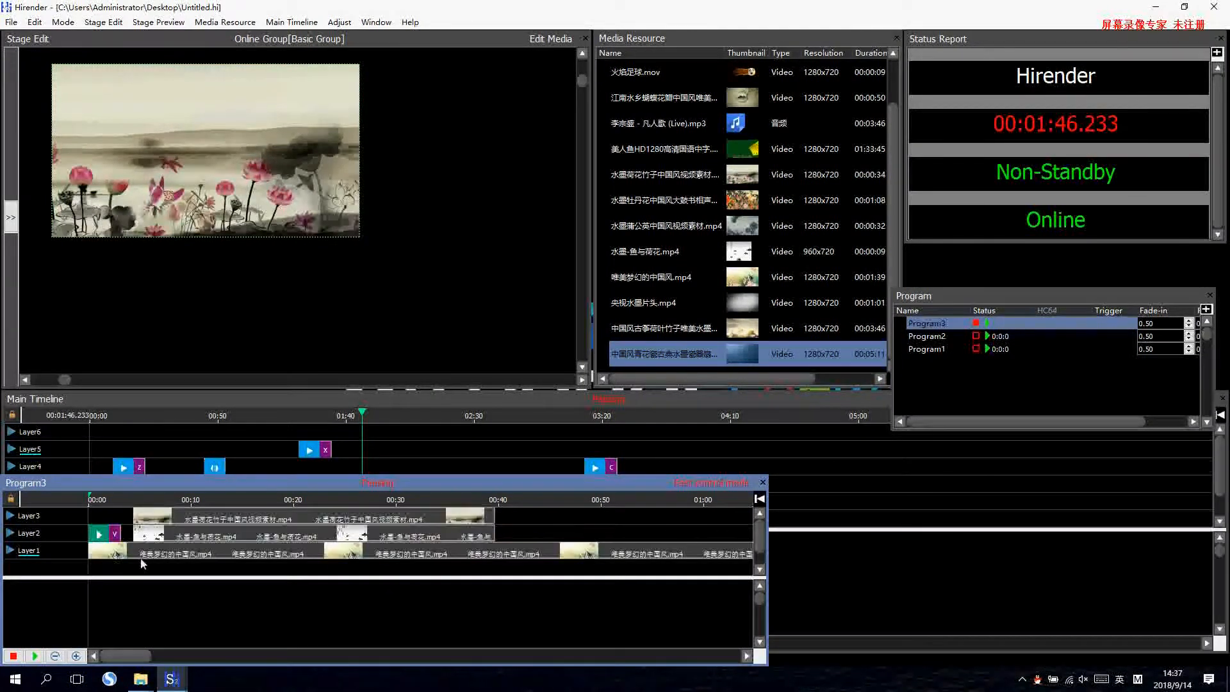
click(124, 555)
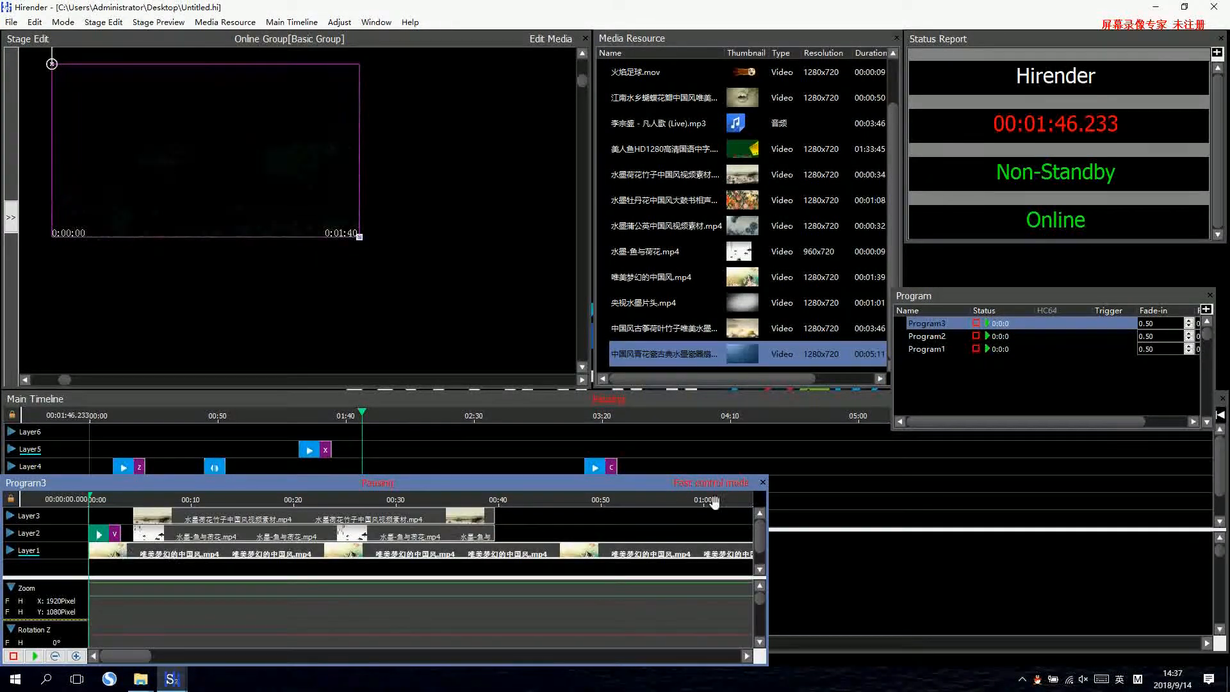
click(763, 483)
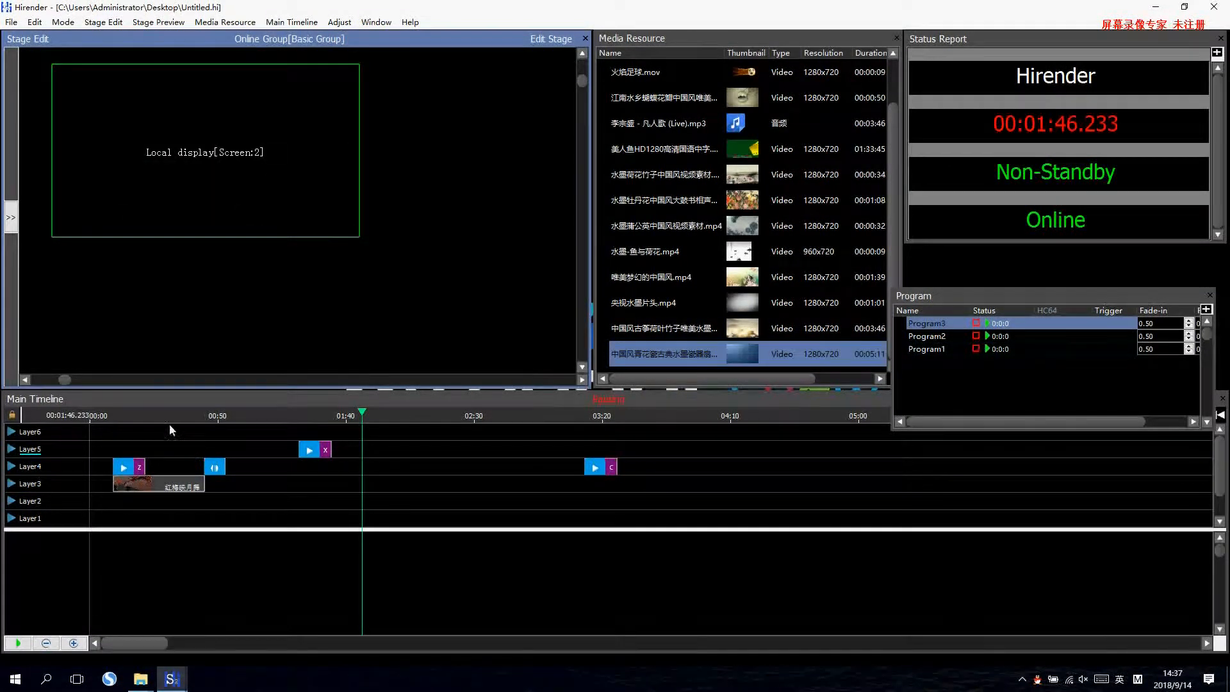
Move the main timeline playhead to 00:00:23.500 within the first clip and stop Program3, Program2 and Program1.
click(149, 415)
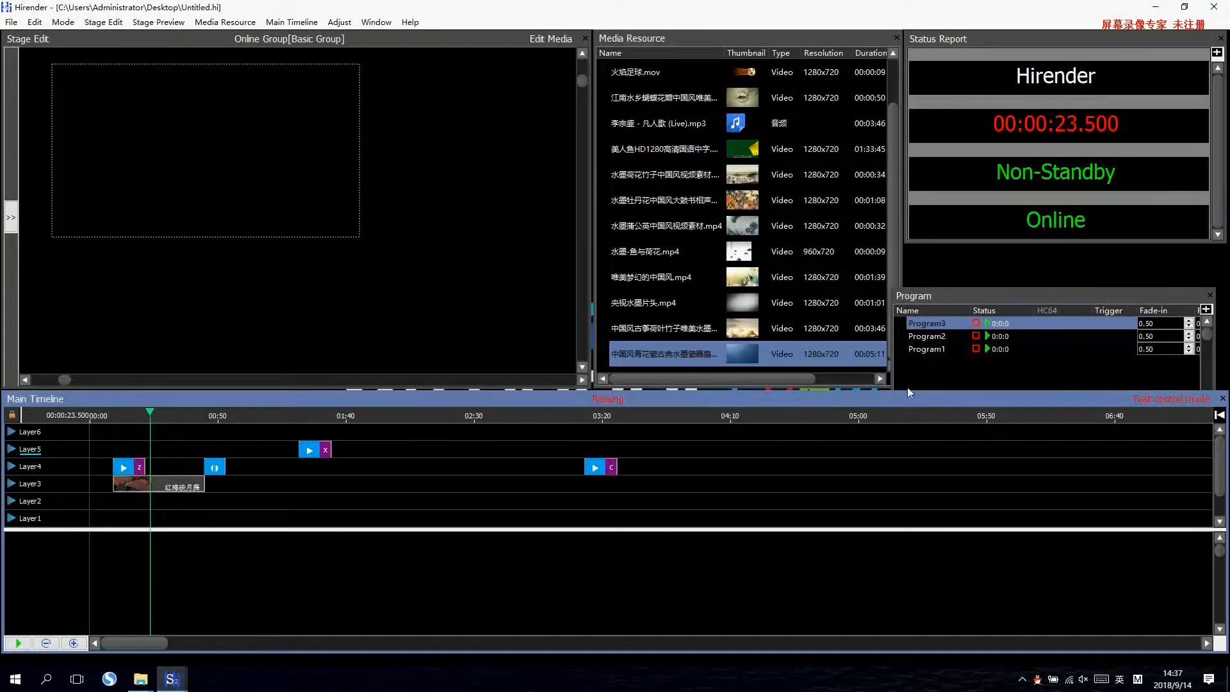
click(975, 323)
click(976, 336)
click(975, 348)
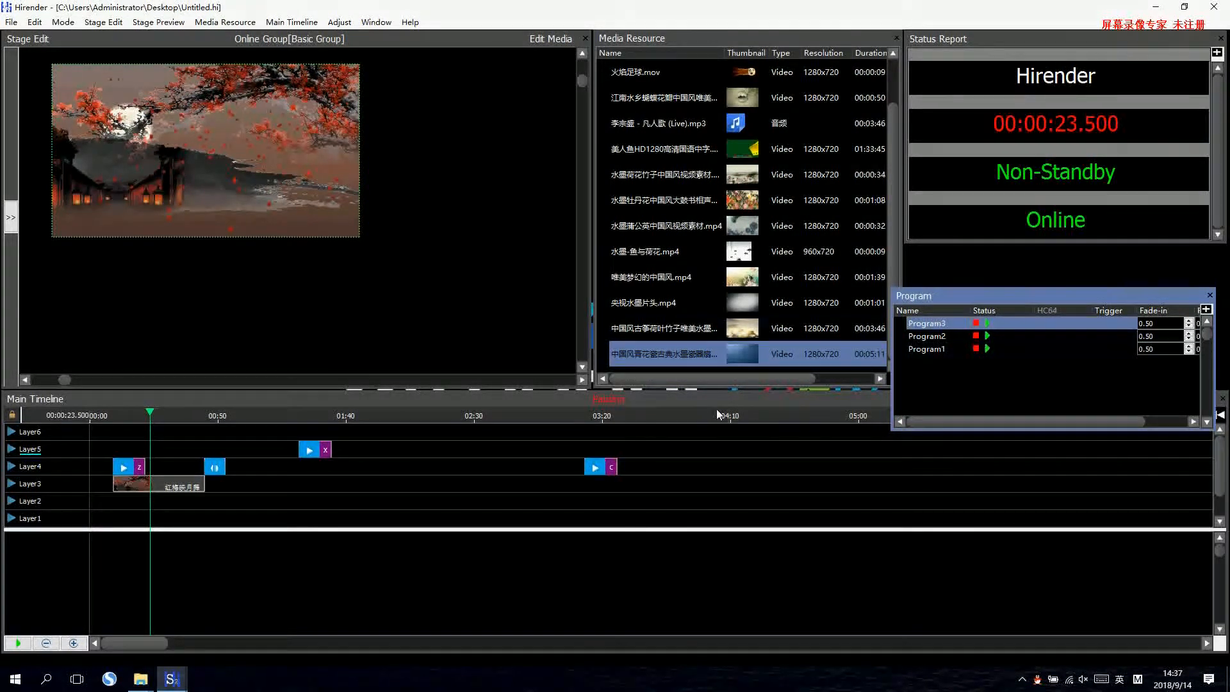
Test the programs over the background clip by playing and stopping Program1 twice, and Program2 once.
click(987, 348)
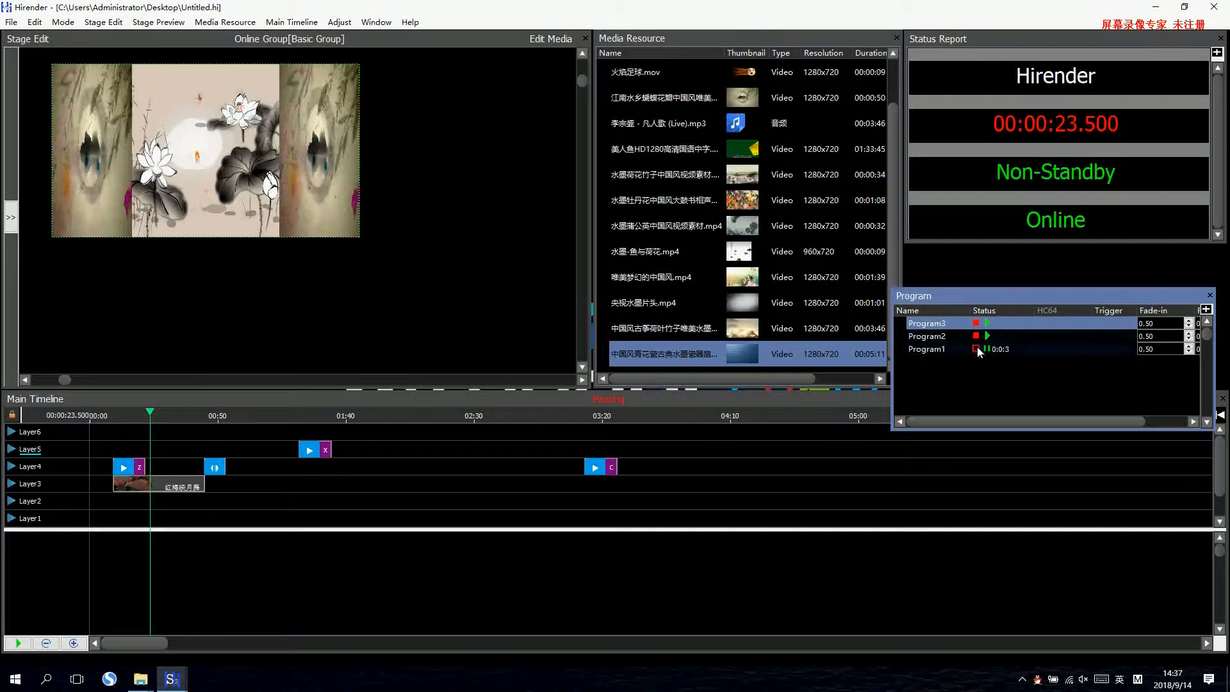
click(977, 349)
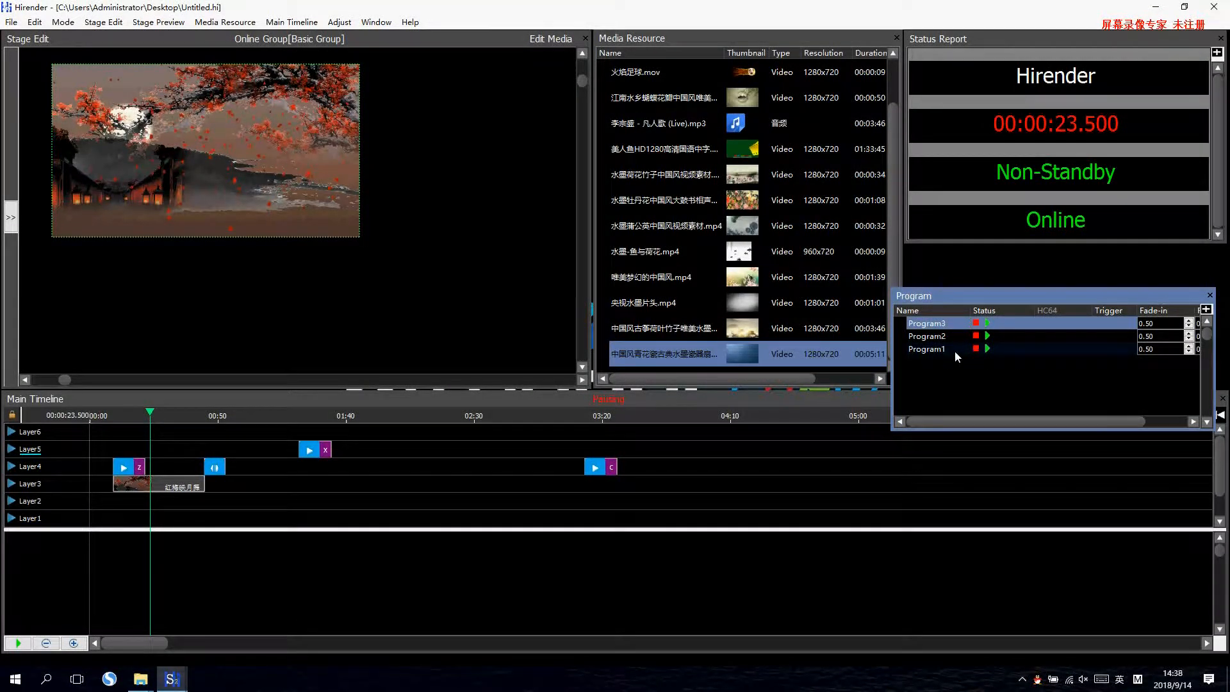
click(987, 349)
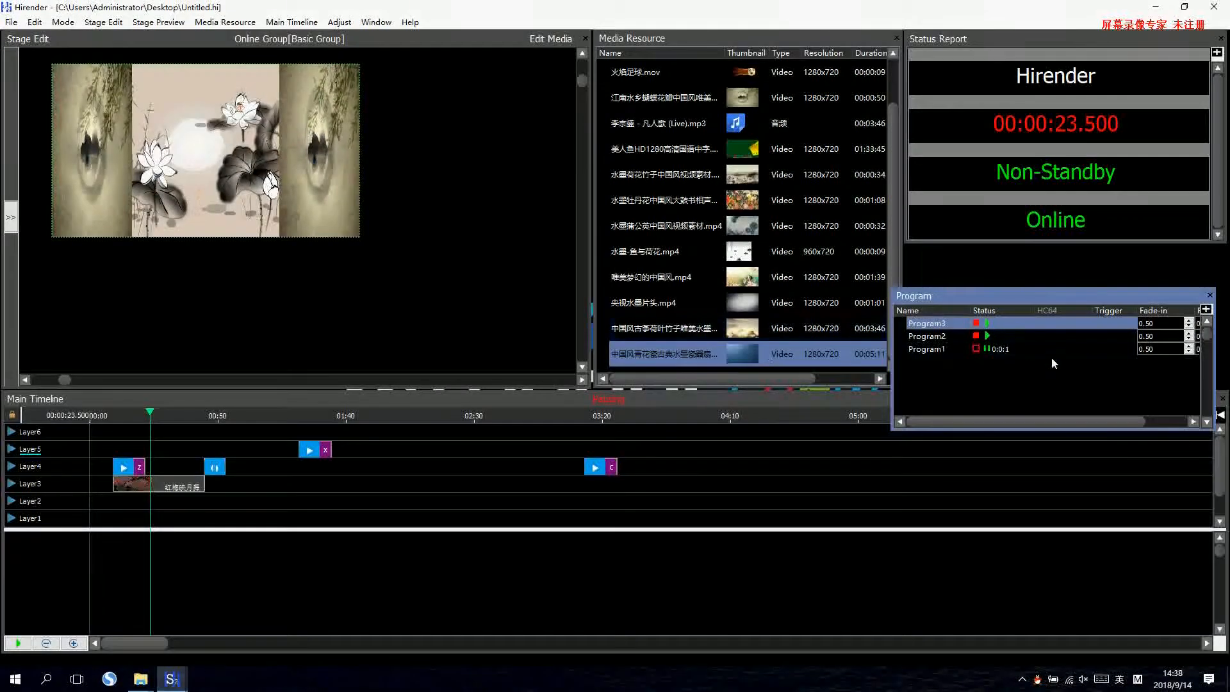
click(986, 349)
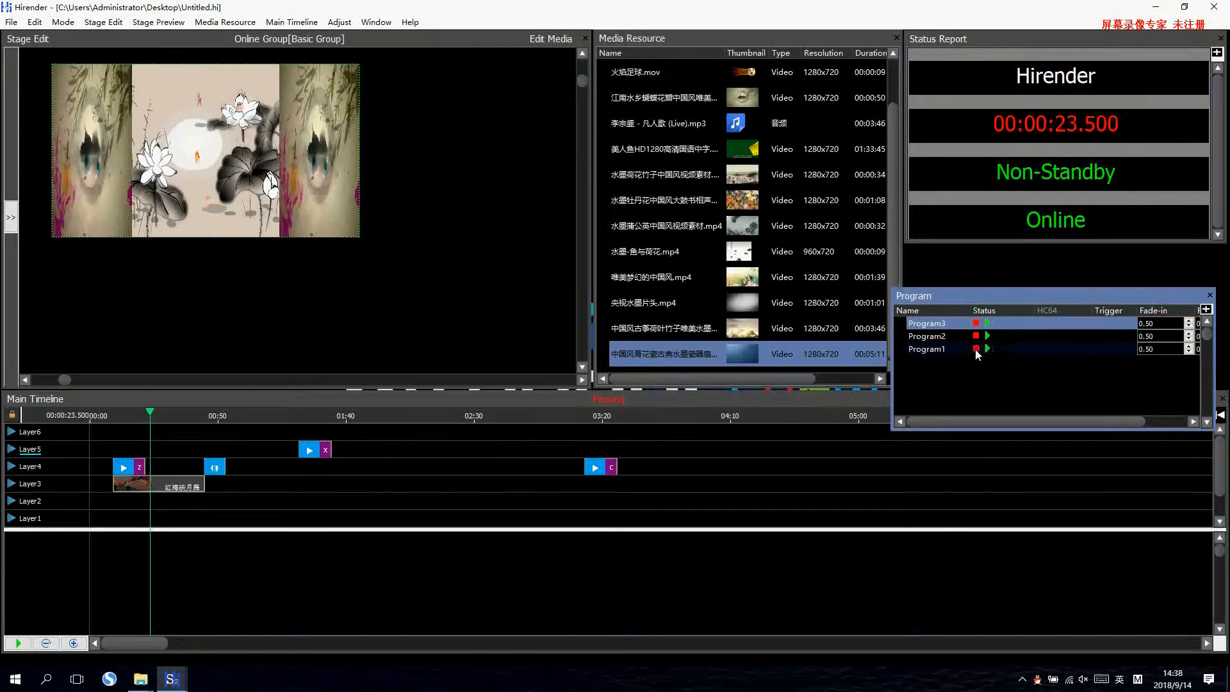
click(987, 337)
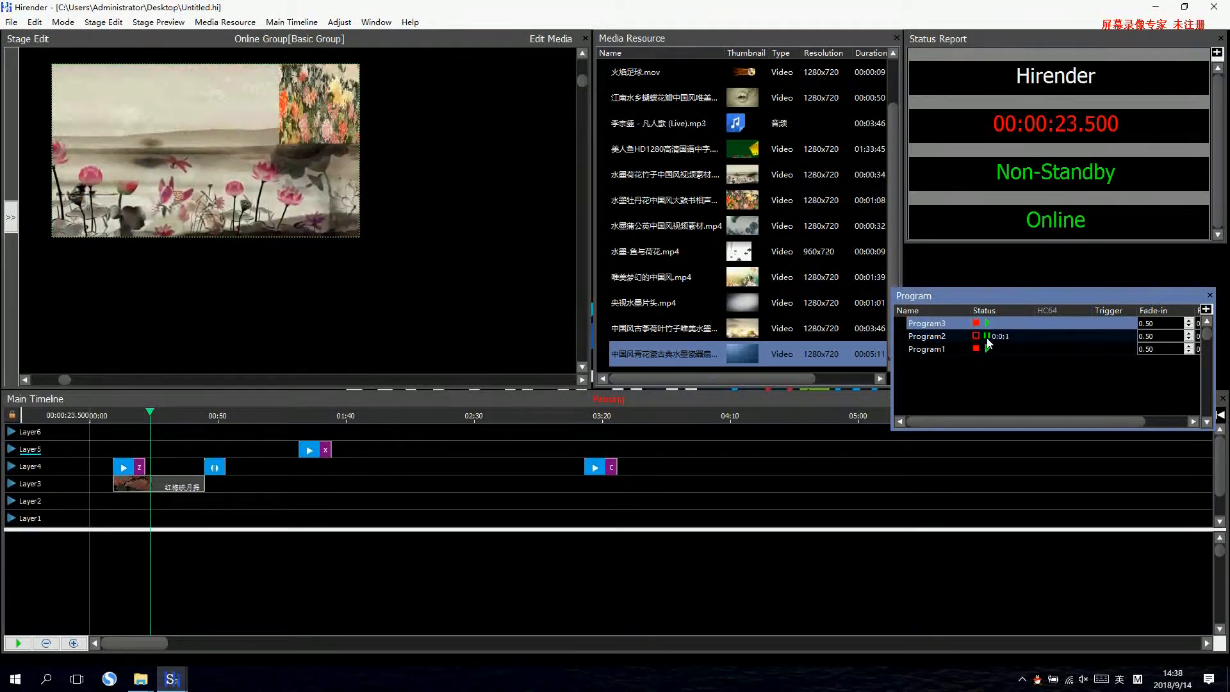
click(979, 336)
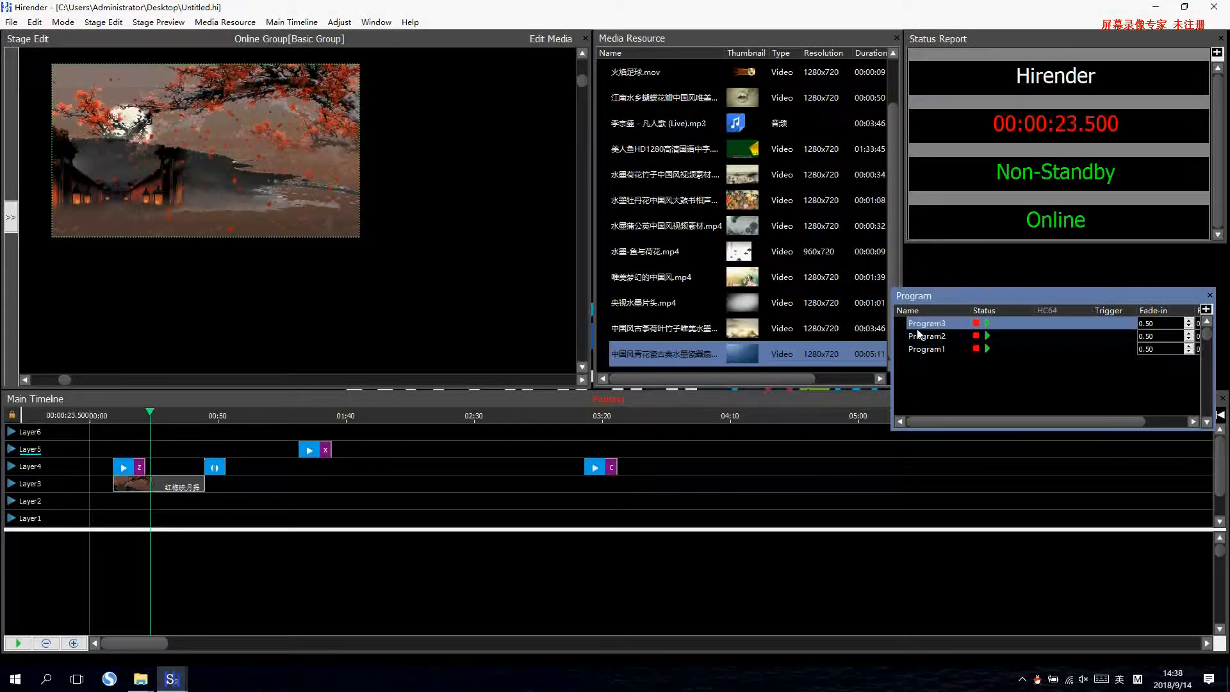
Shift the Program panel up clear of the main timeline and open the Input Control panel, placed beside the program list.
drag(1009, 289, 967, 252)
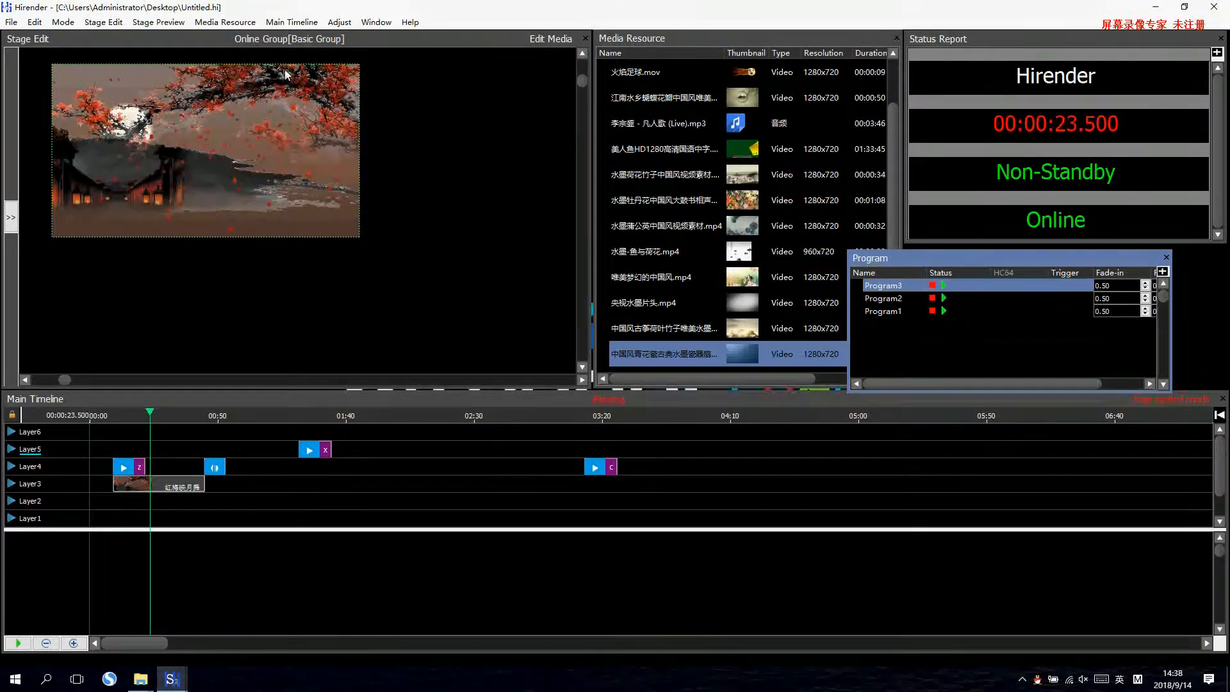
click(363, 26)
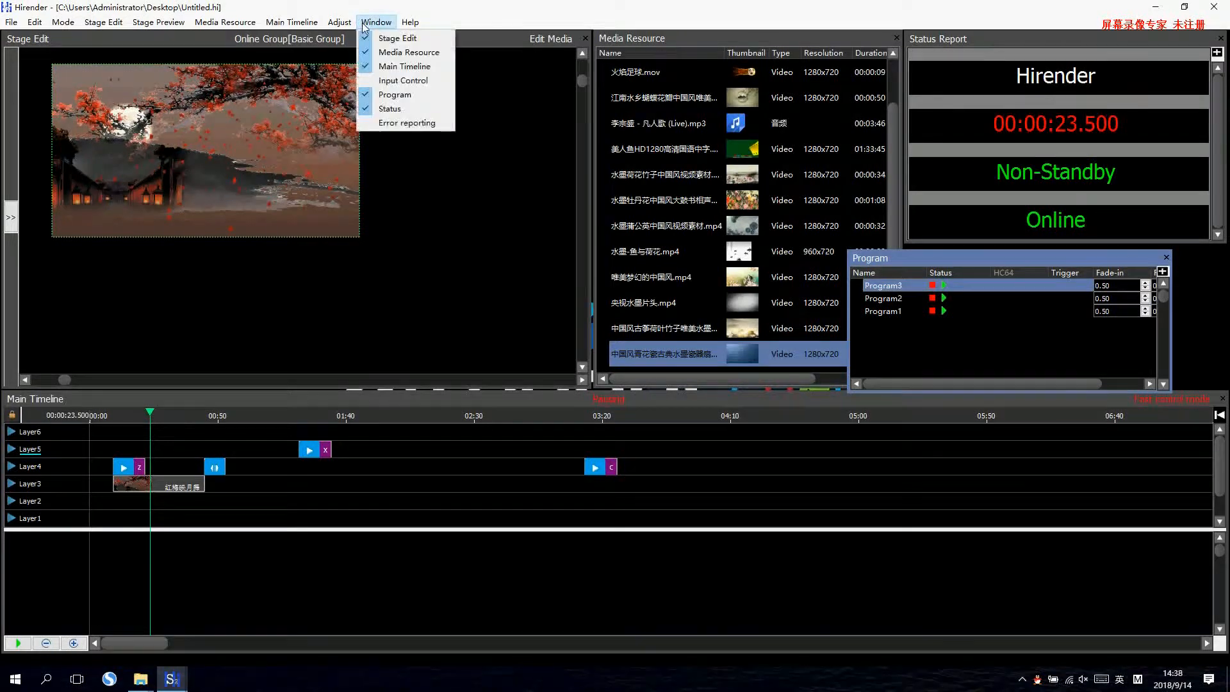
click(402, 82)
drag(1089, 257, 747, 310)
Review the input types that can be added and shift the Input Control panel slightly up.
click(656, 321)
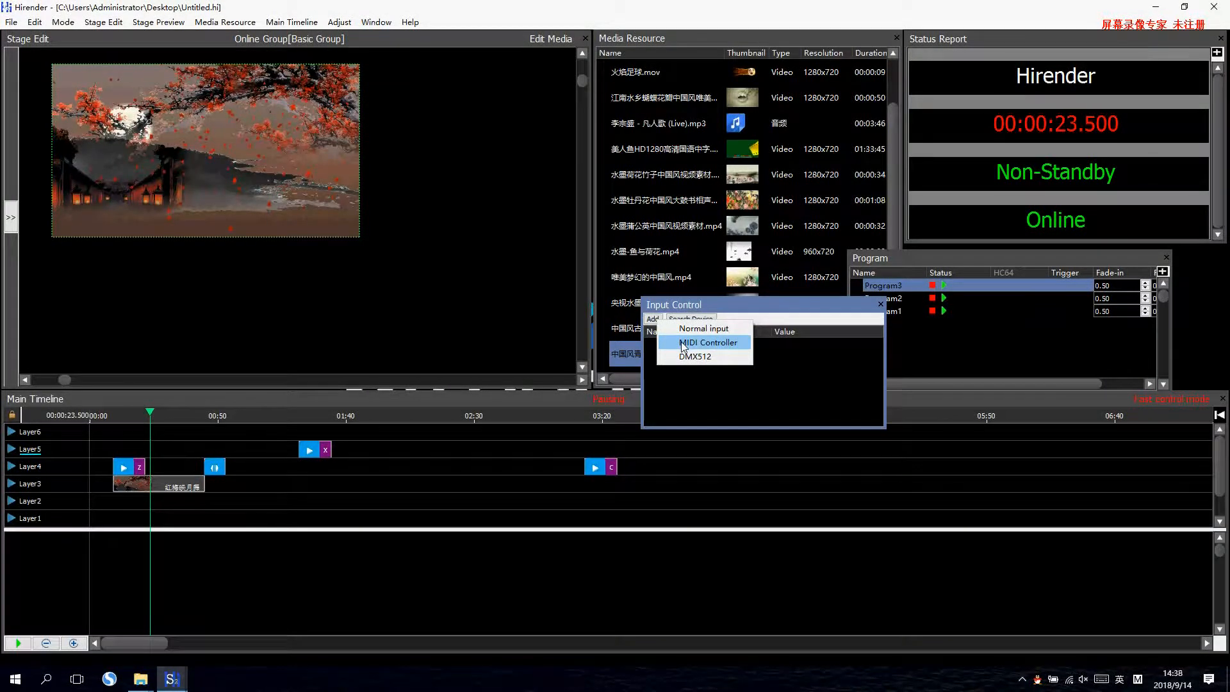
click(717, 345)
drag(740, 302, 745, 285)
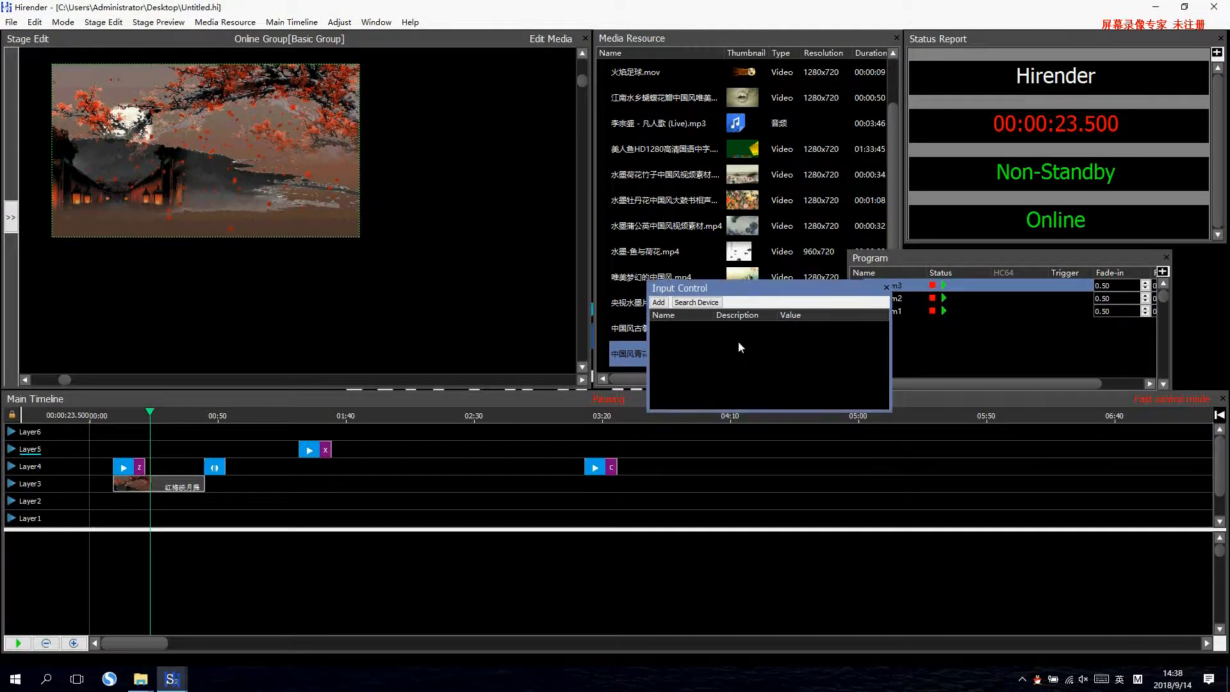
Add a MIDI controller input named aa on channel 1, note 1.
click(657, 302)
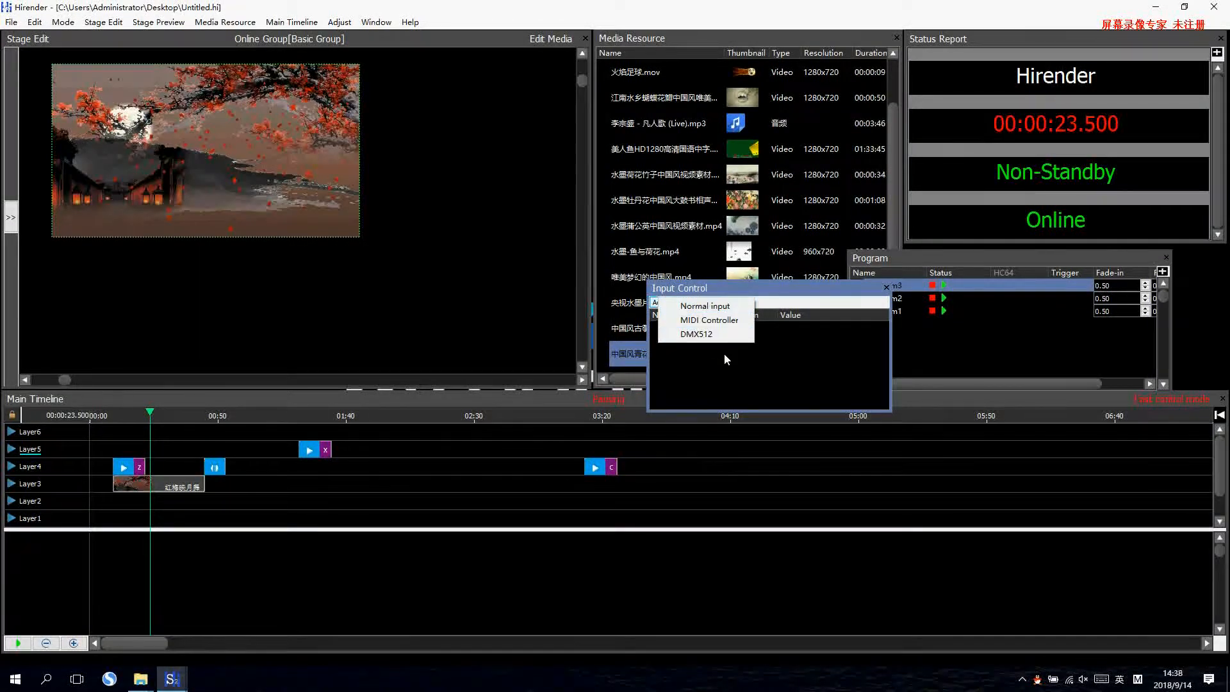
click(686, 322)
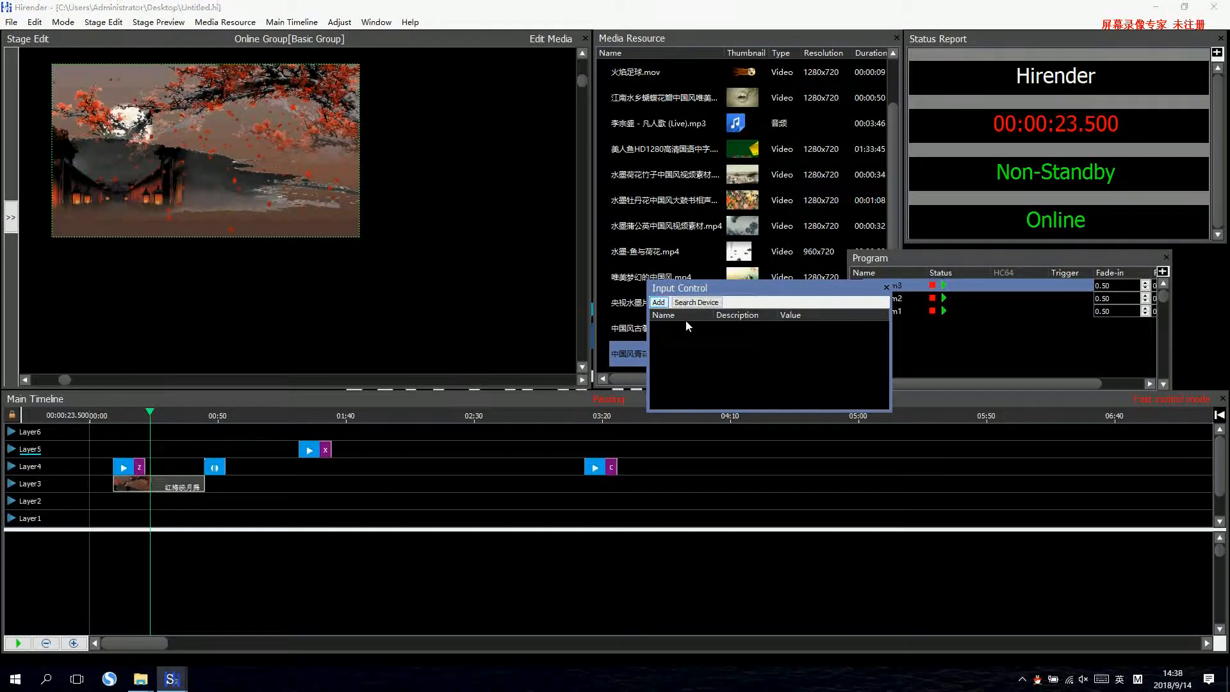
drag(595, 291, 528, 324)
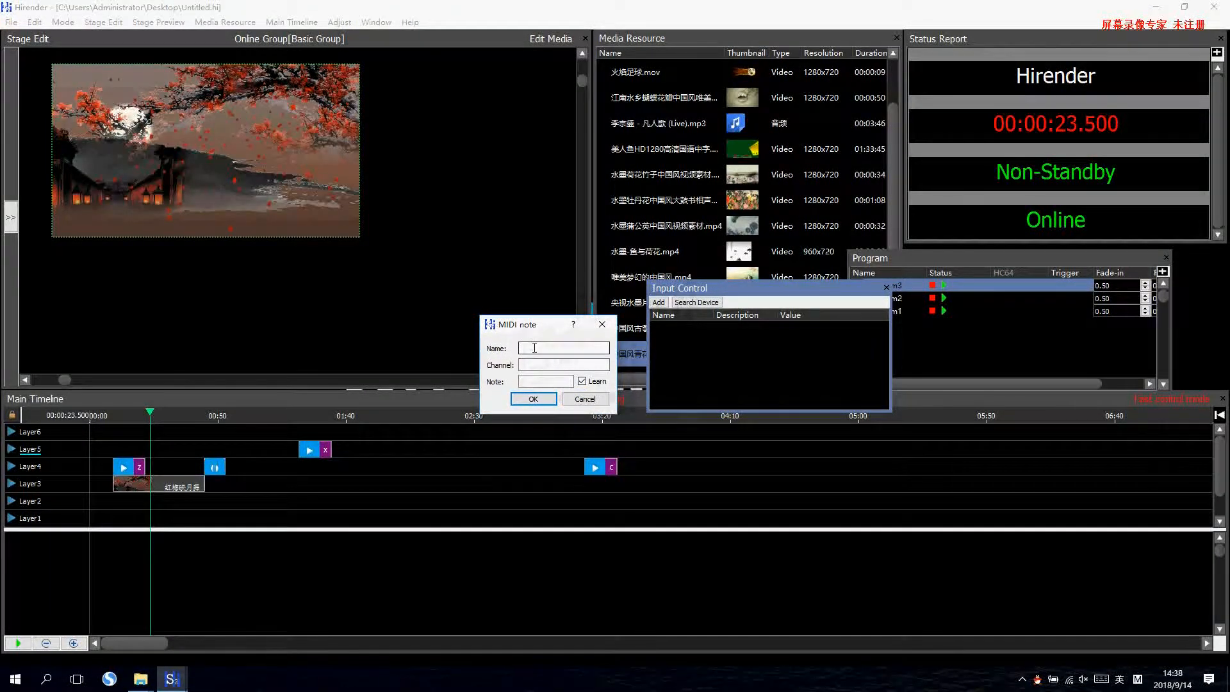
click(534, 348)
text(aa)
key(Tab)
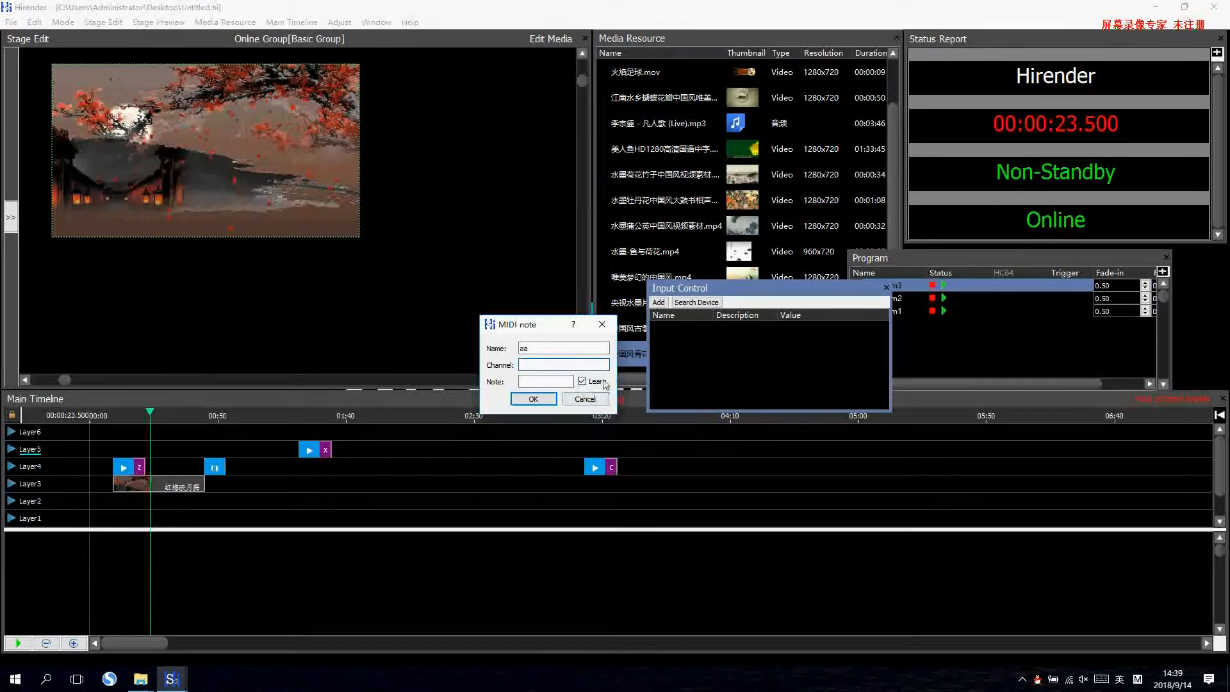
click(551, 381)
click(549, 366)
click(549, 380)
text(1)
click(533, 398)
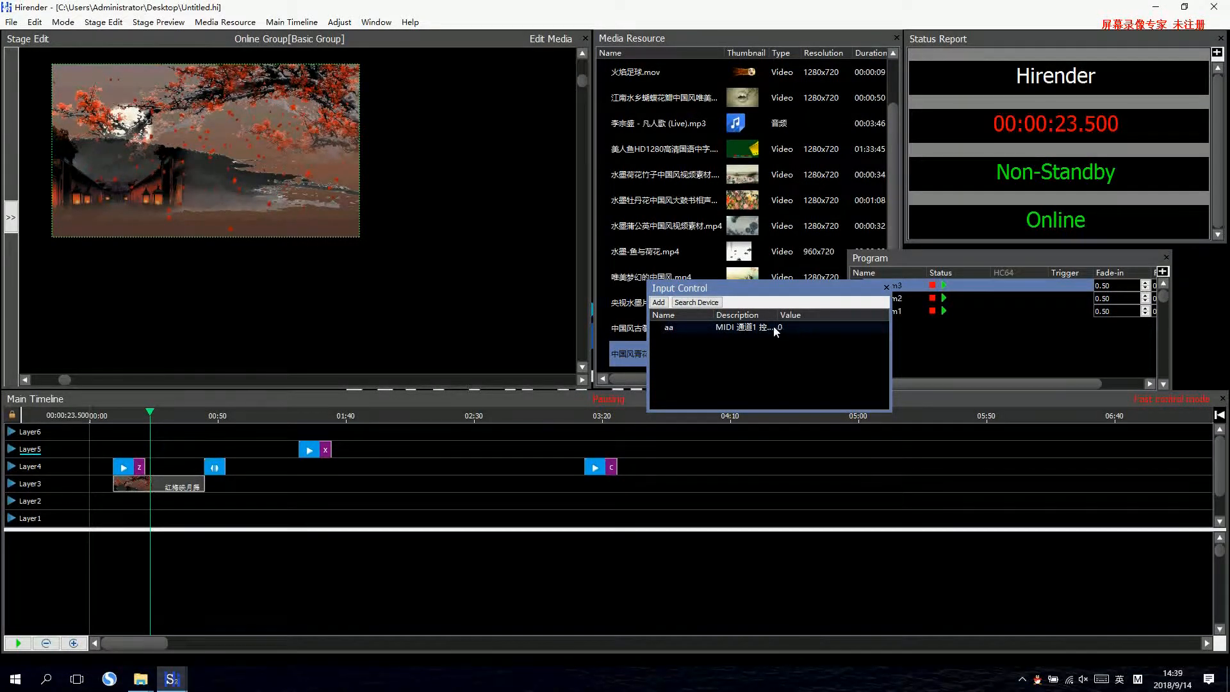
Move the Input Control panel down over the main timeline and set Program1's trigger to aa>0.5.
drag(779, 318, 825, 436)
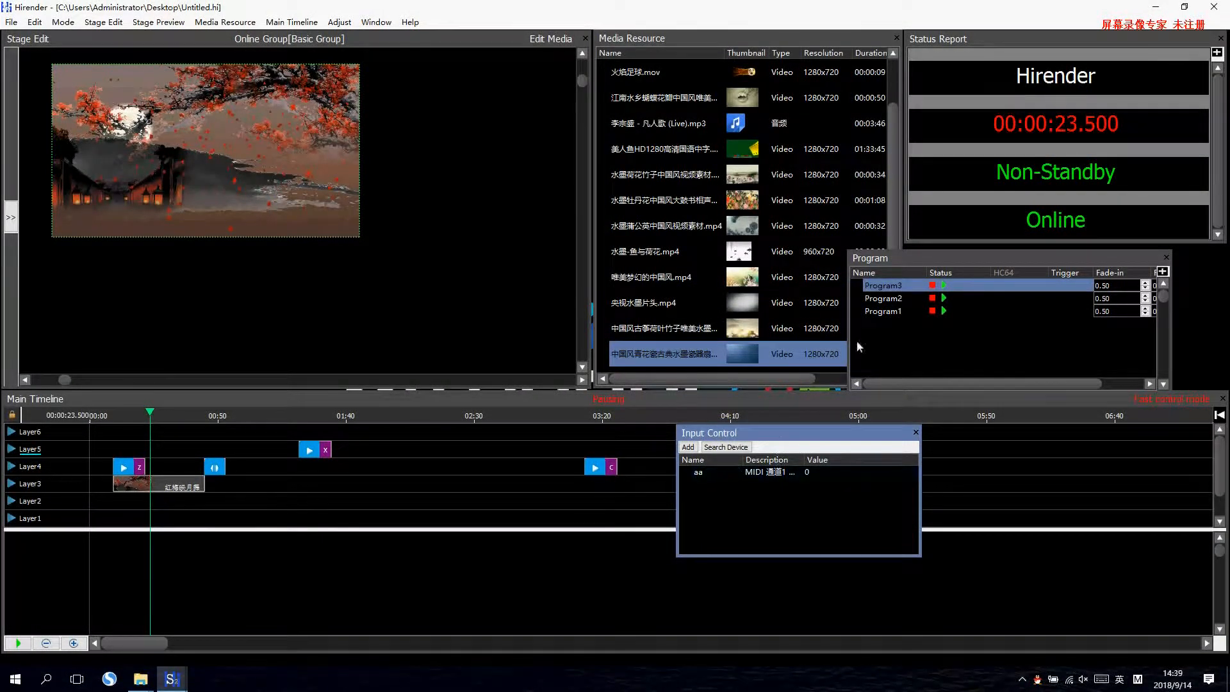
click(882, 314)
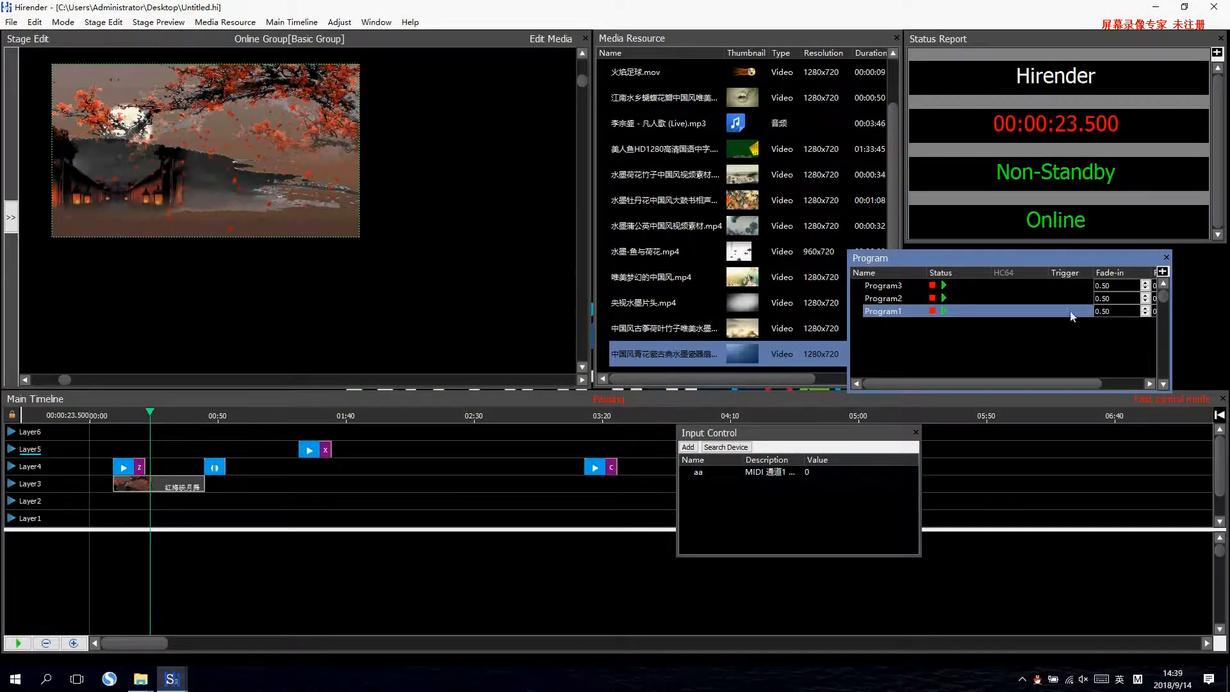
text(aa)
key(Return)
text(>0.5)
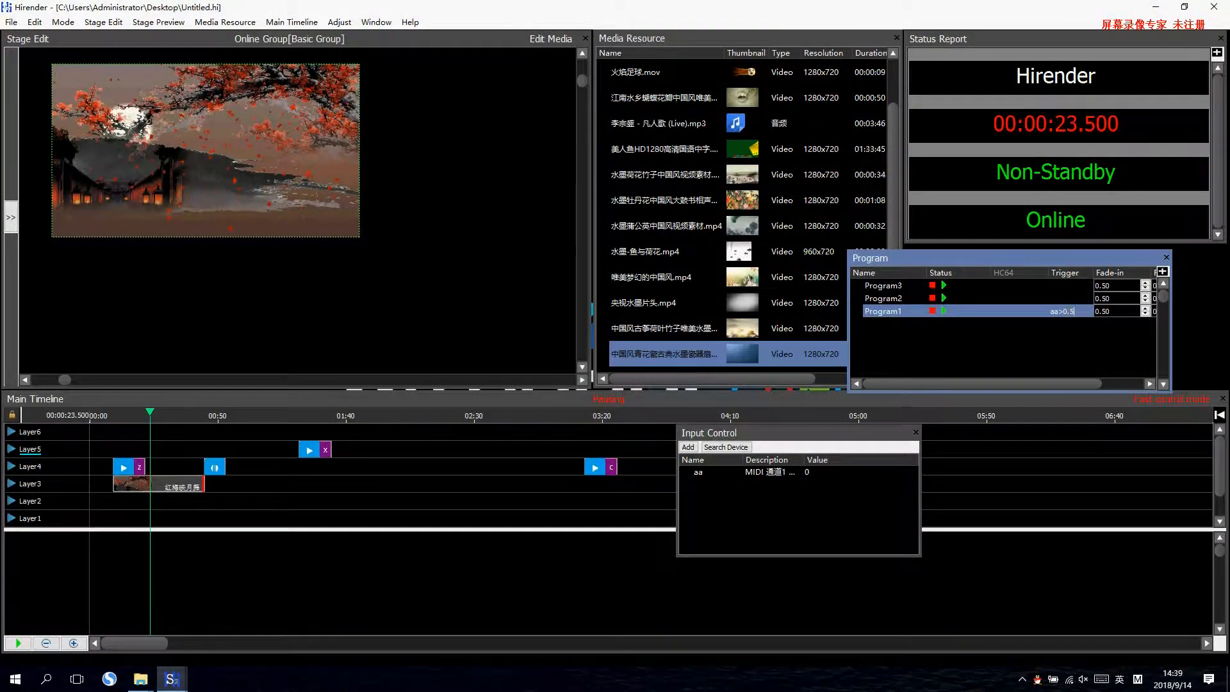
key(Return)
Test Program1's trigger by raising input aa to about 0.63 and lowering it back to 0.
drag(807, 473, 877, 472)
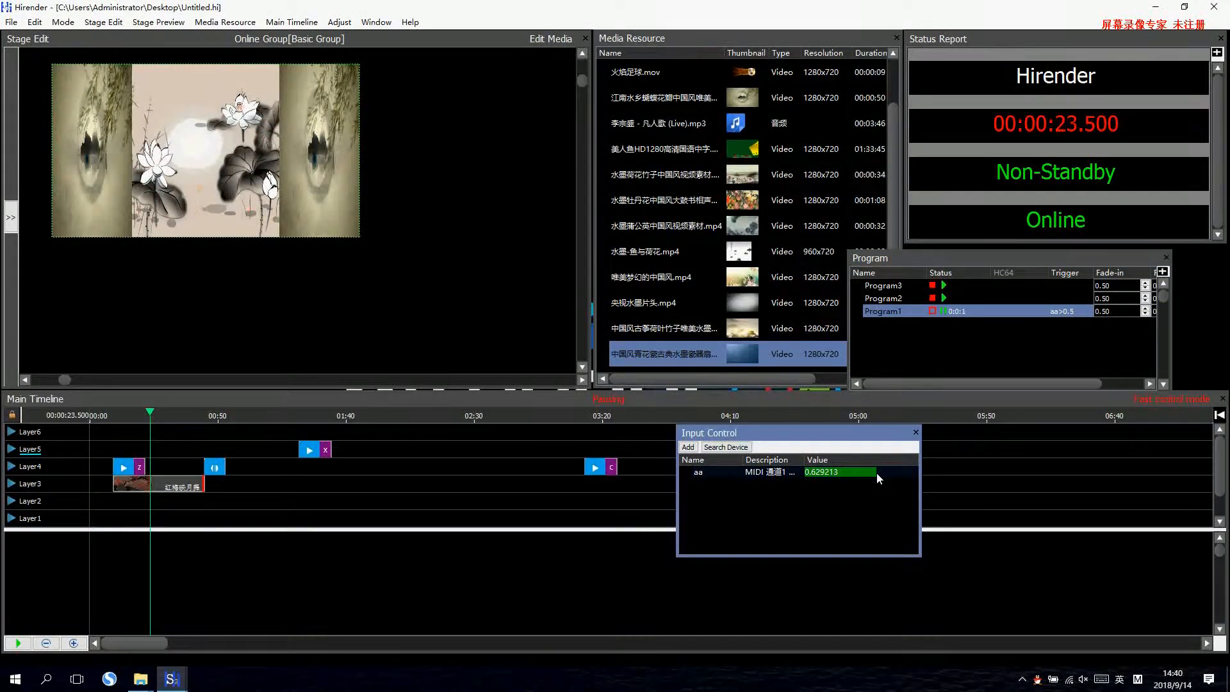
drag(877, 473, 808, 474)
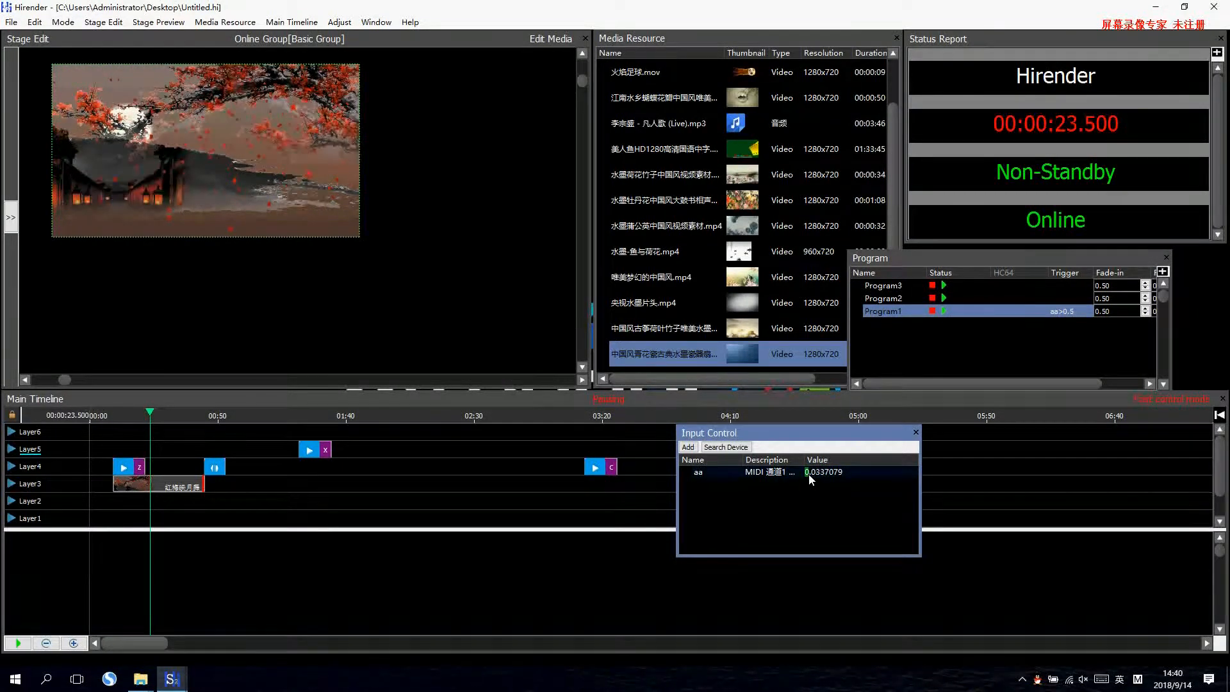
drag(809, 474, 801, 473)
Add a second MIDI controller input named qq on channel 1, note 3.
click(688, 448)
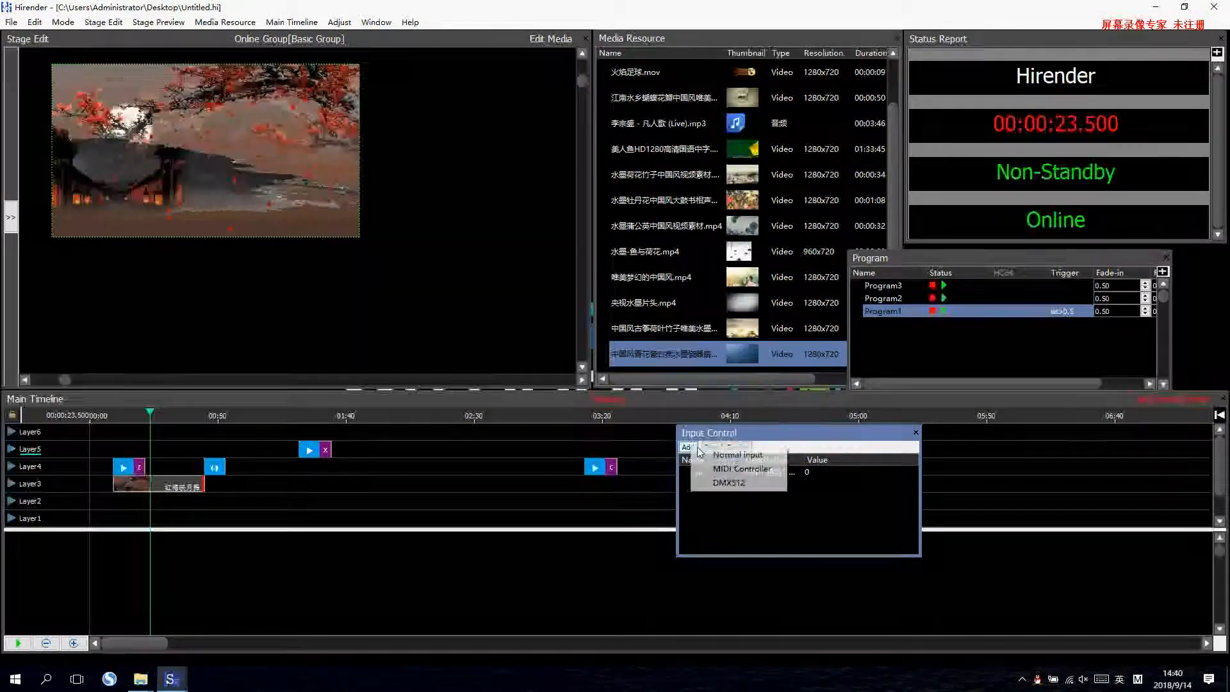
click(737, 469)
click(609, 318)
text(qq)
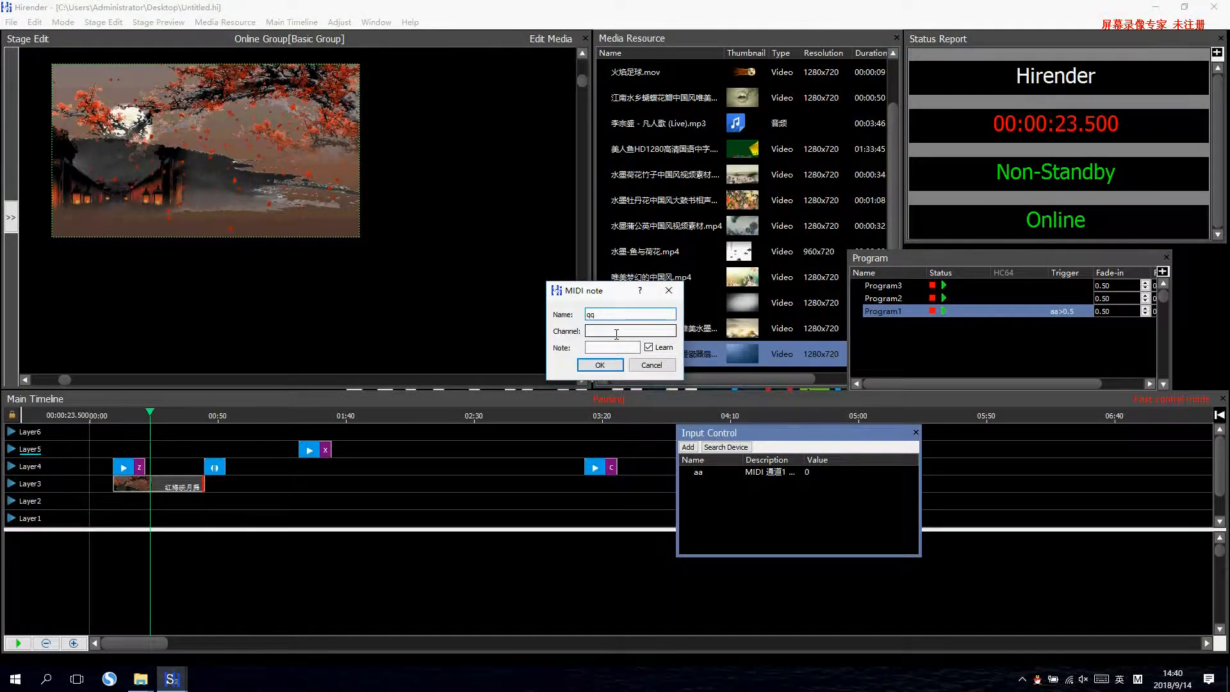
text(1)
key(Tab)
text(3)
click(615, 364)
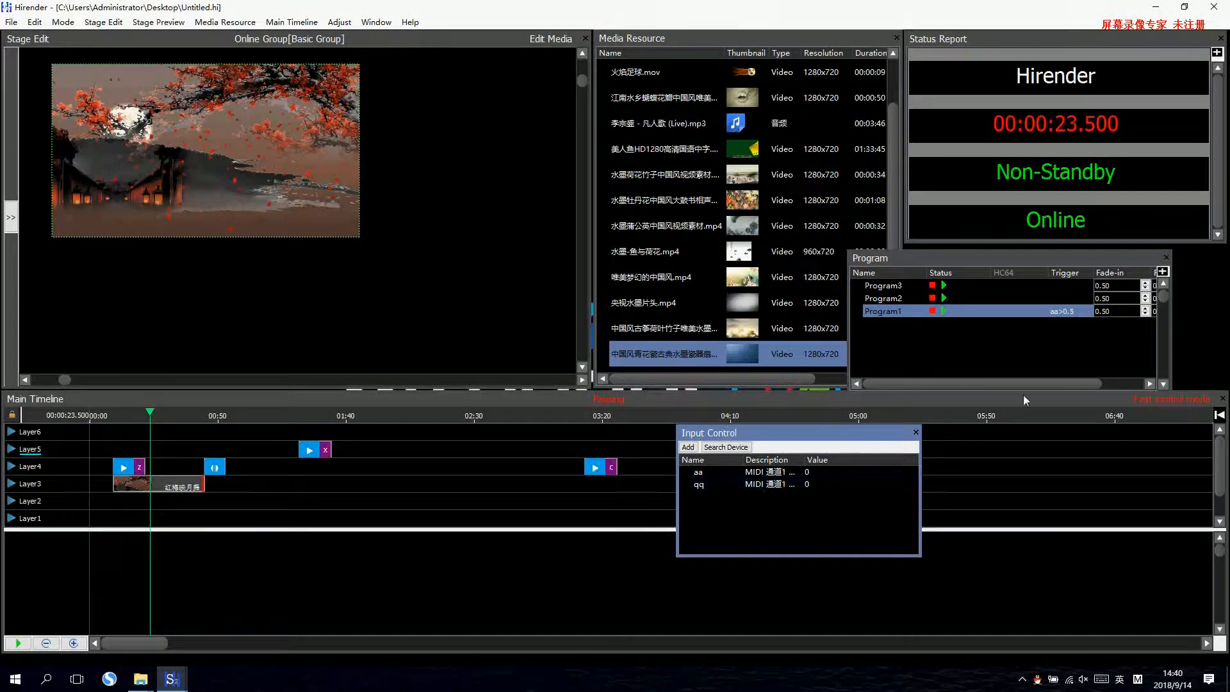
Set Program2's trigger to qq and test it by raising input qq to about 0.58 and lowering it to 0.
click(1061, 300)
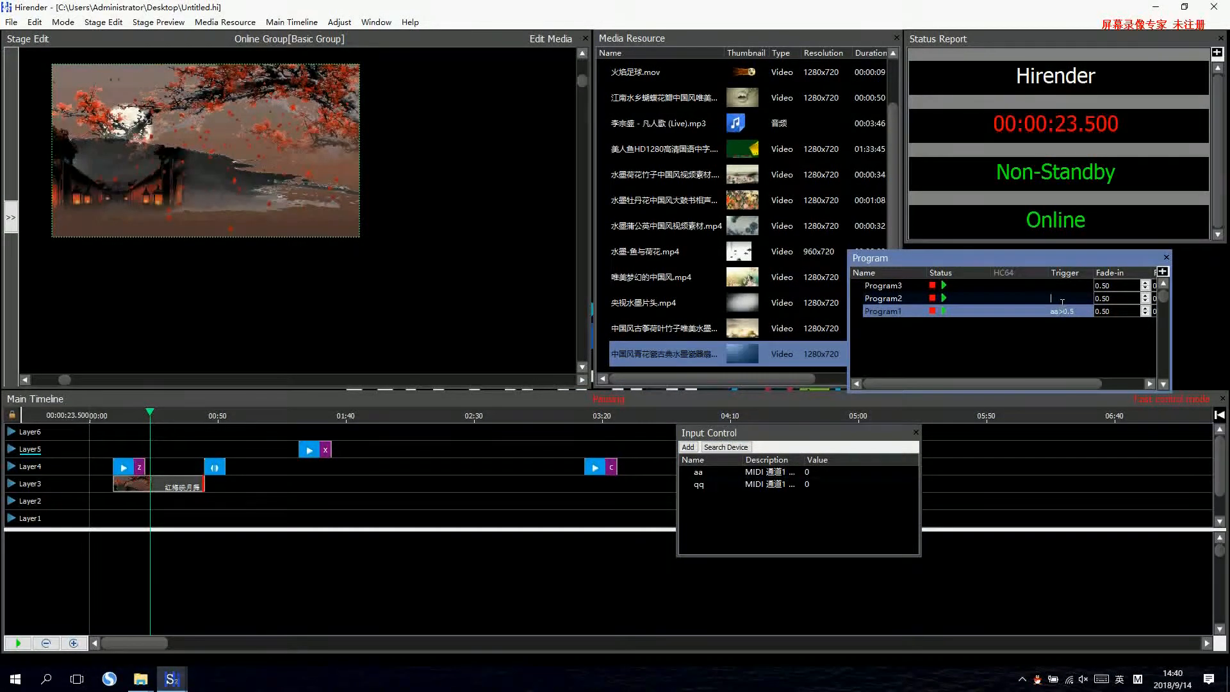
text(qq)
drag(806, 484, 871, 489)
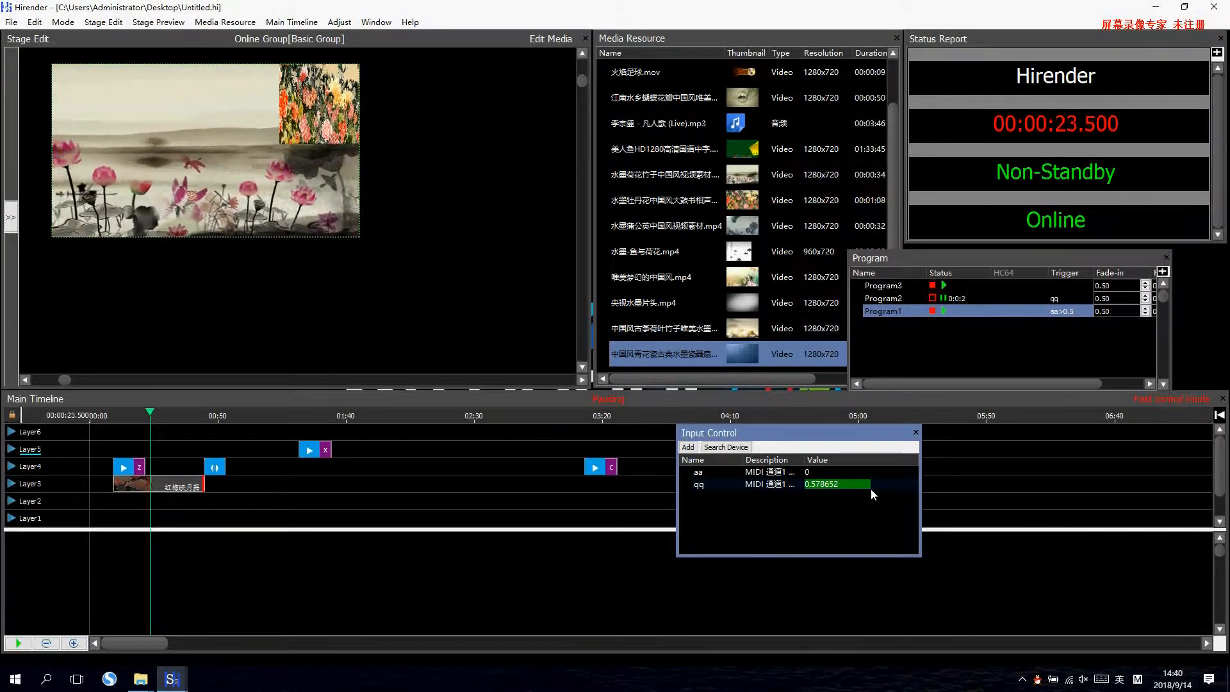
drag(867, 488, 794, 483)
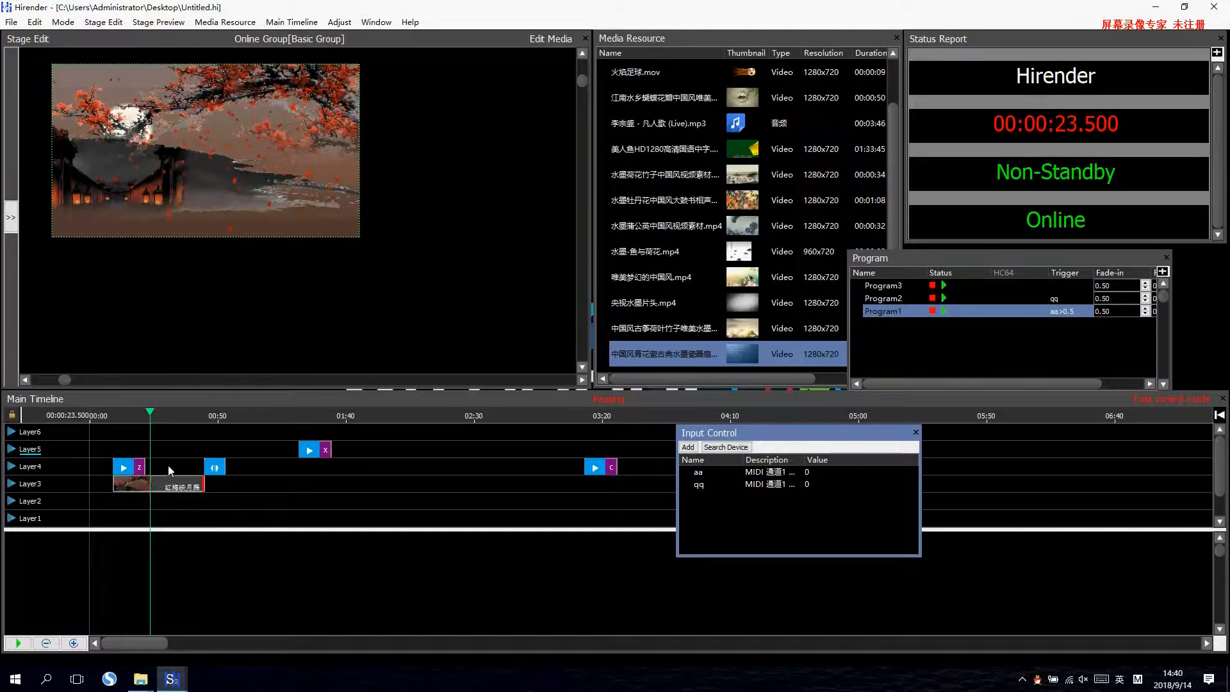
Move the main timeline playhead to 00:00:09.250, then reposition and widen the Program panel to fit its Fade-out column.
click(170, 482)
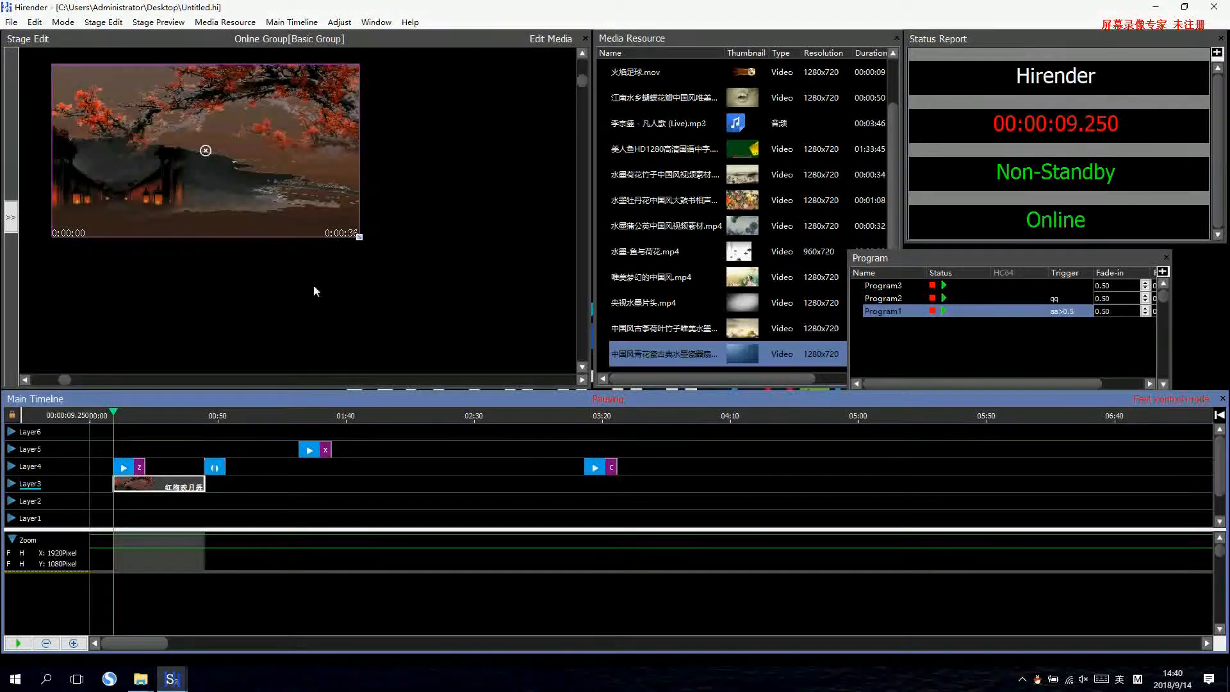
click(982, 335)
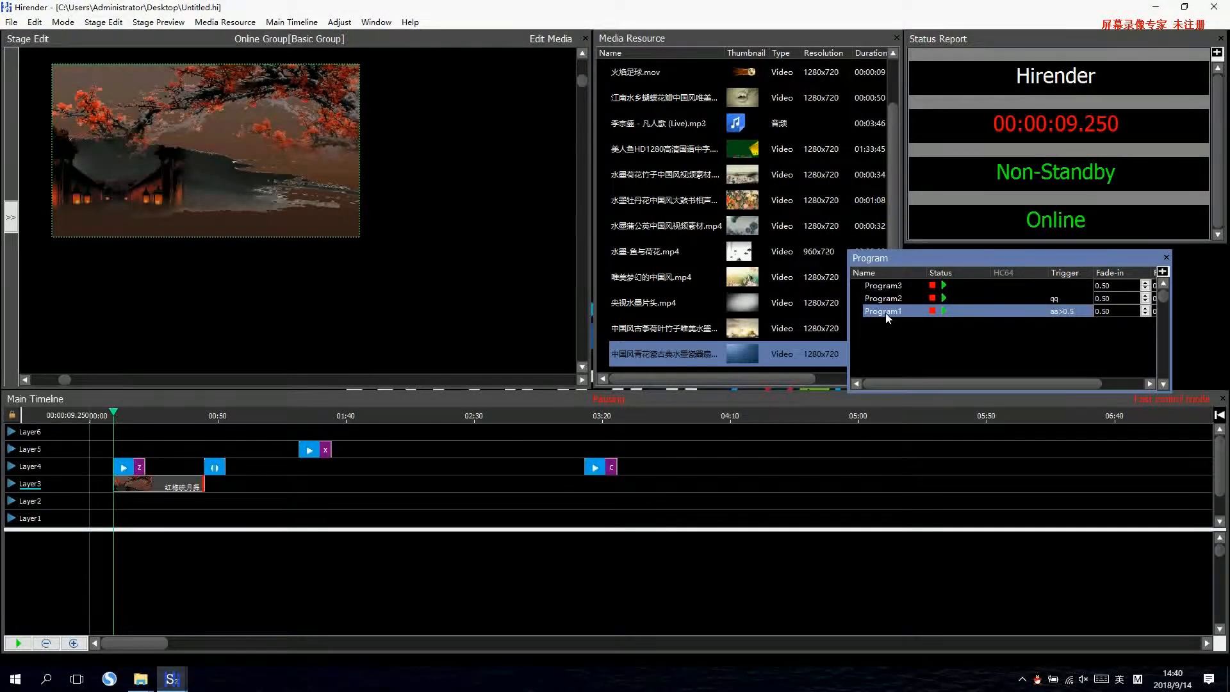
drag(1125, 258, 981, 278)
drag(1028, 366, 1119, 381)
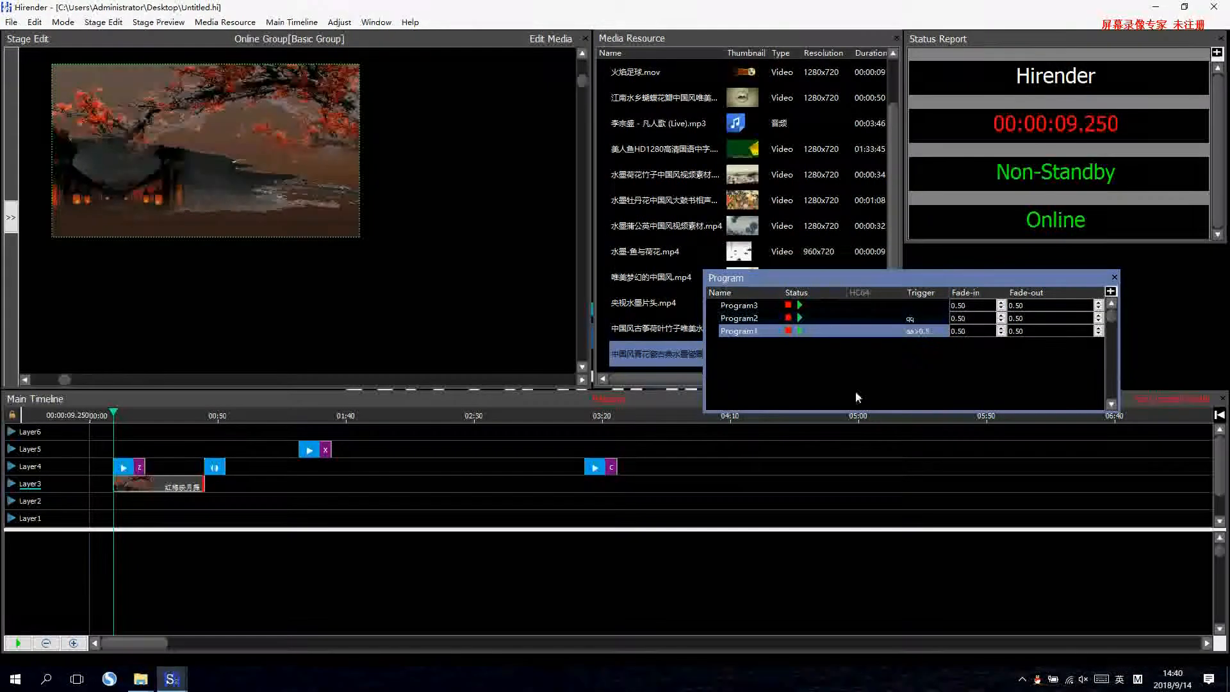
Set Program1's fade-in to 1.00 and fade-out to 2.00, and test the fades by playing and stopping it.
click(967, 332)
click(1007, 369)
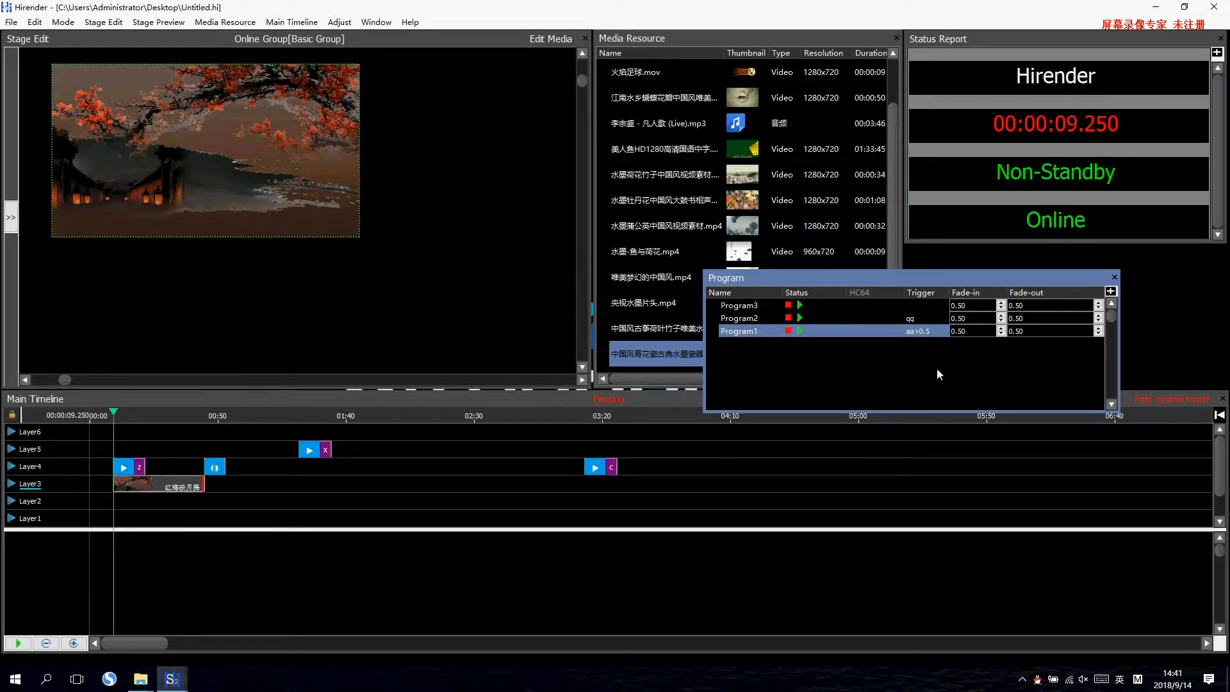
text(1.)
key(Tab)
text(2)
click(799, 330)
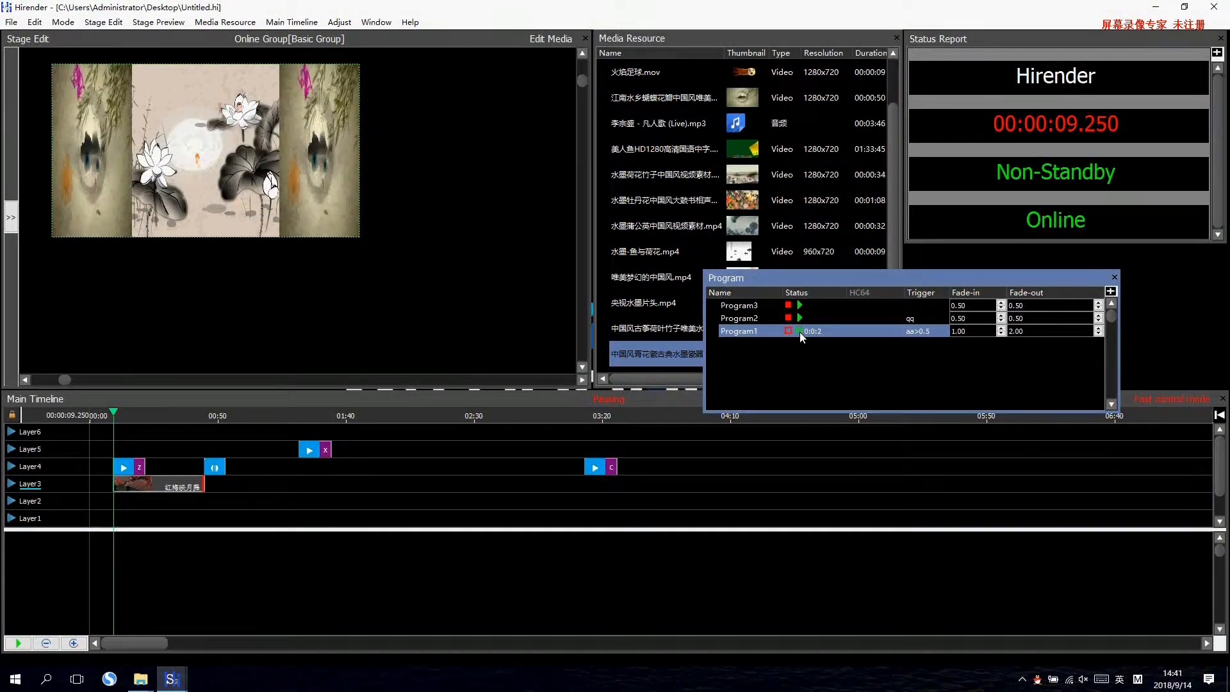
click(788, 331)
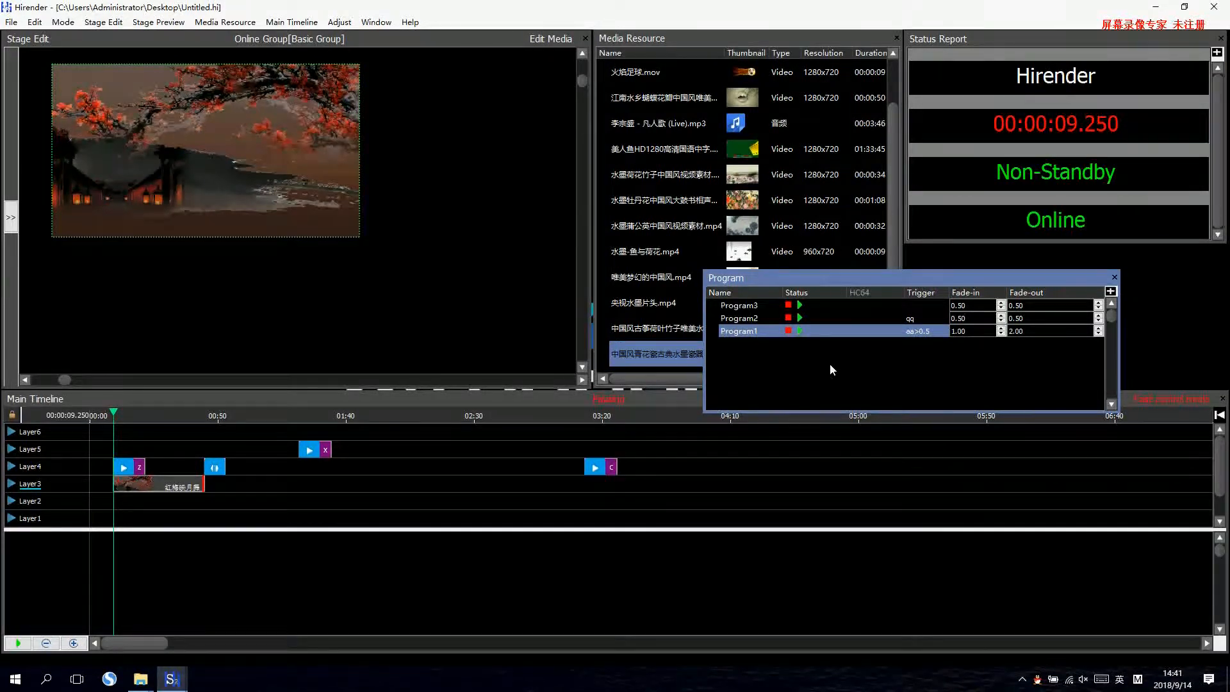
Play the main timeline from cue Z, play and stop Program1 and Program2 over it, and pause the timeline.
drag(869, 286, 949, 275)
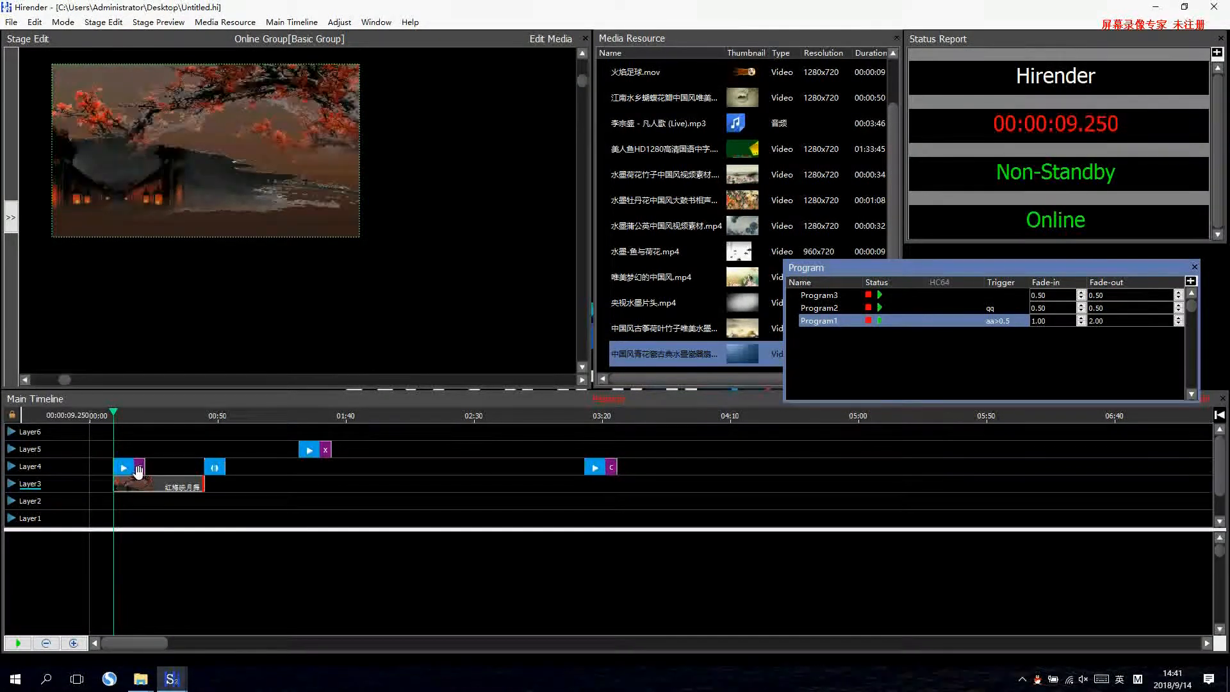
click(152, 412)
key(z)
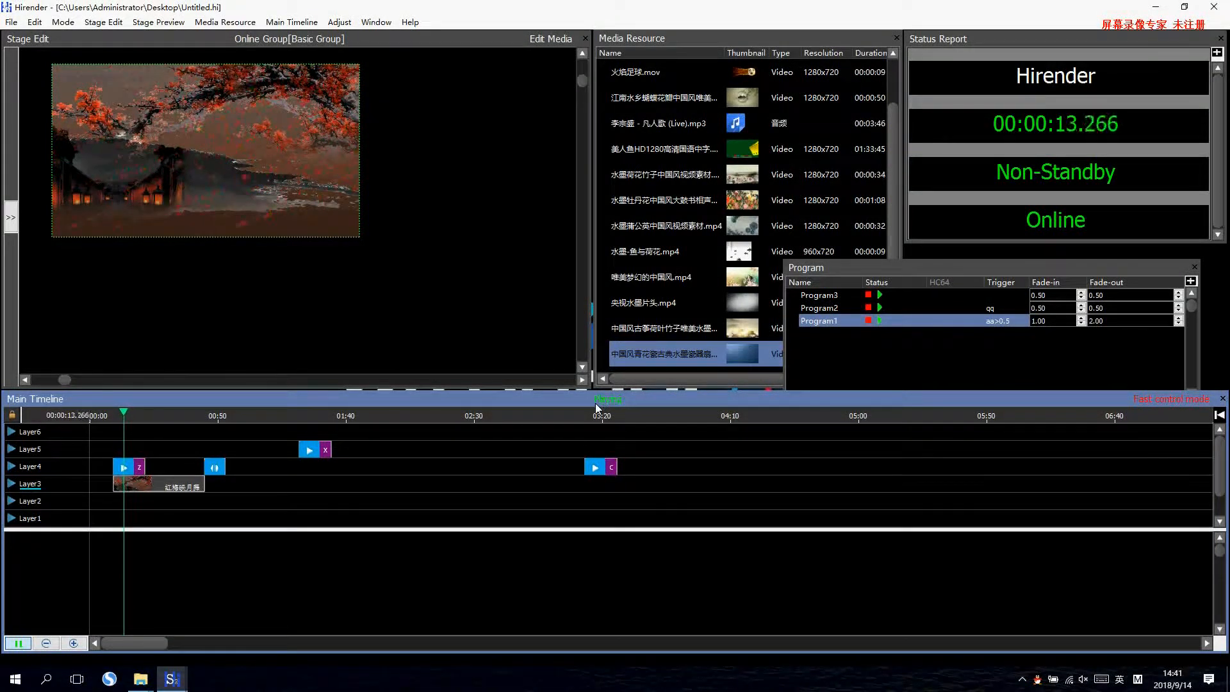
click(879, 321)
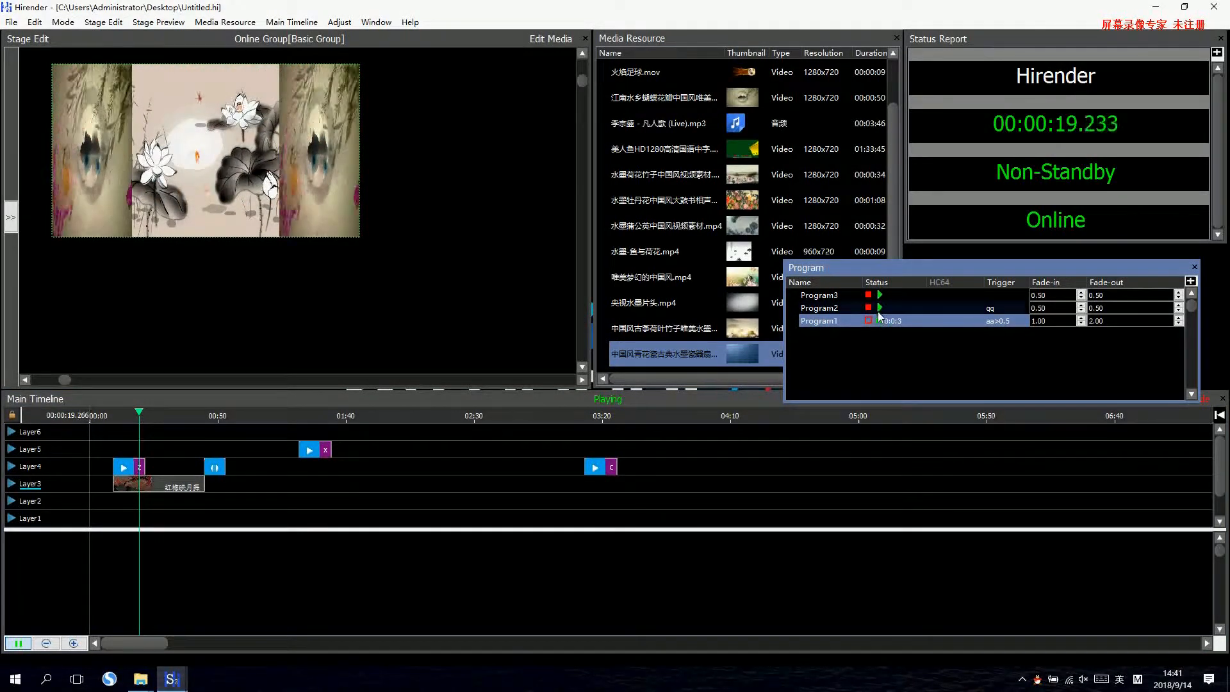
click(870, 320)
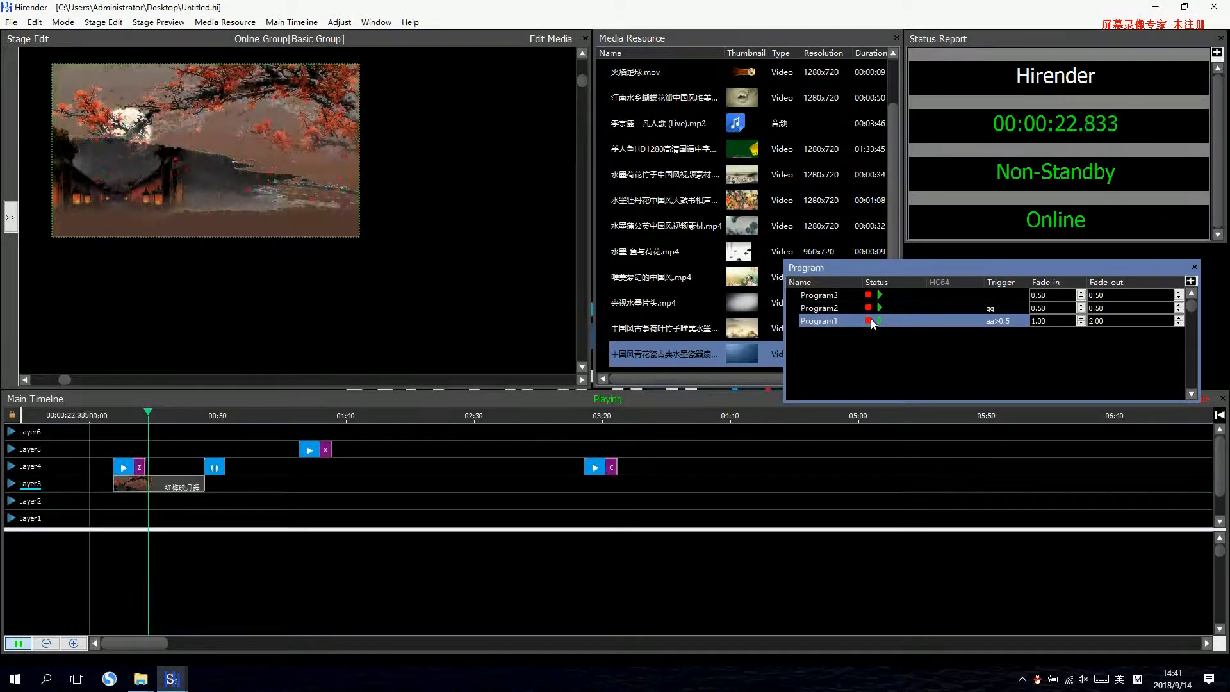
click(880, 306)
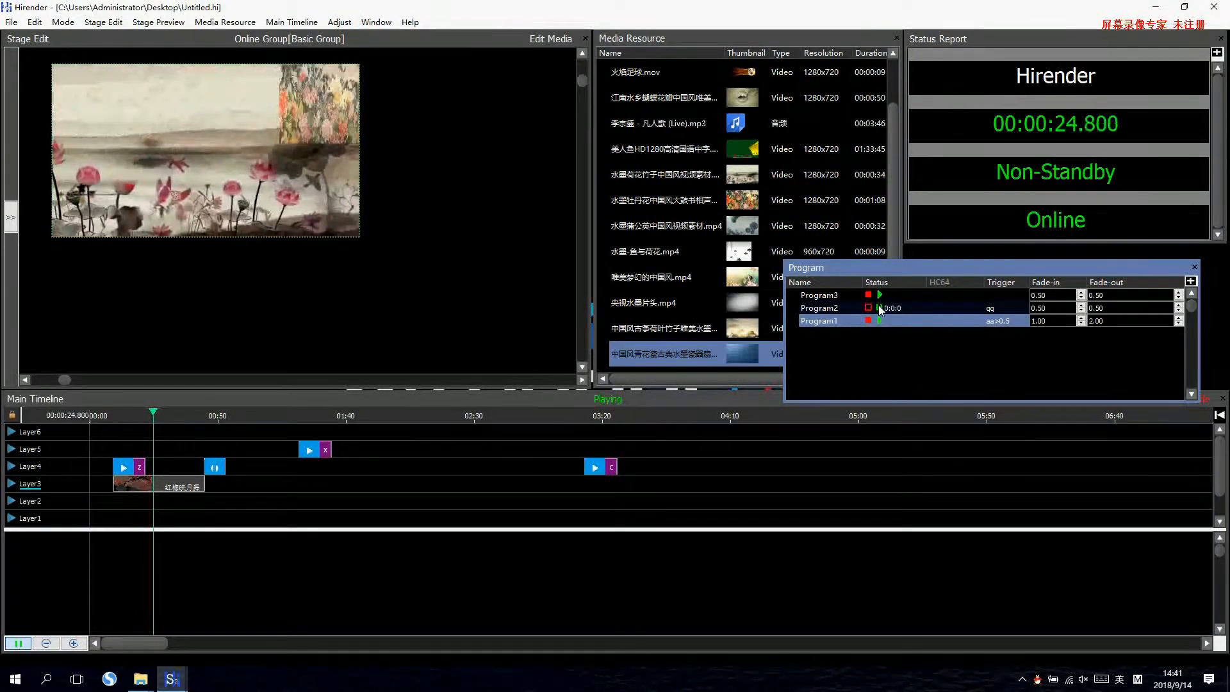
click(870, 309)
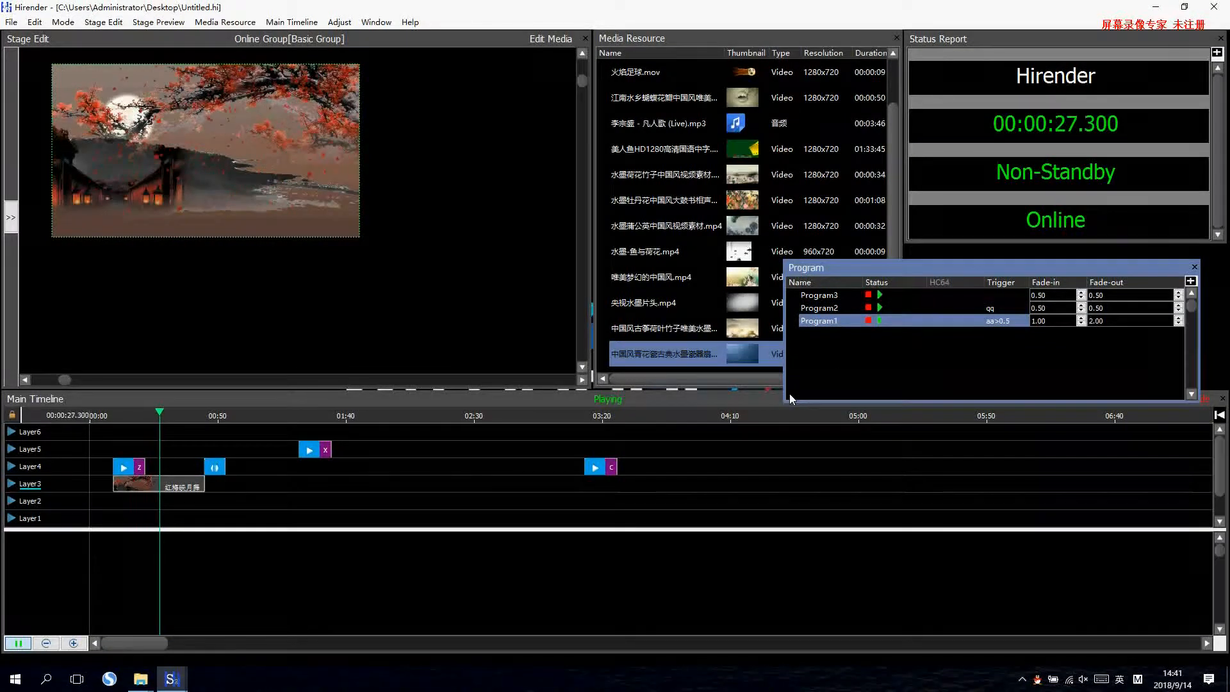
click(217, 398)
key(space)
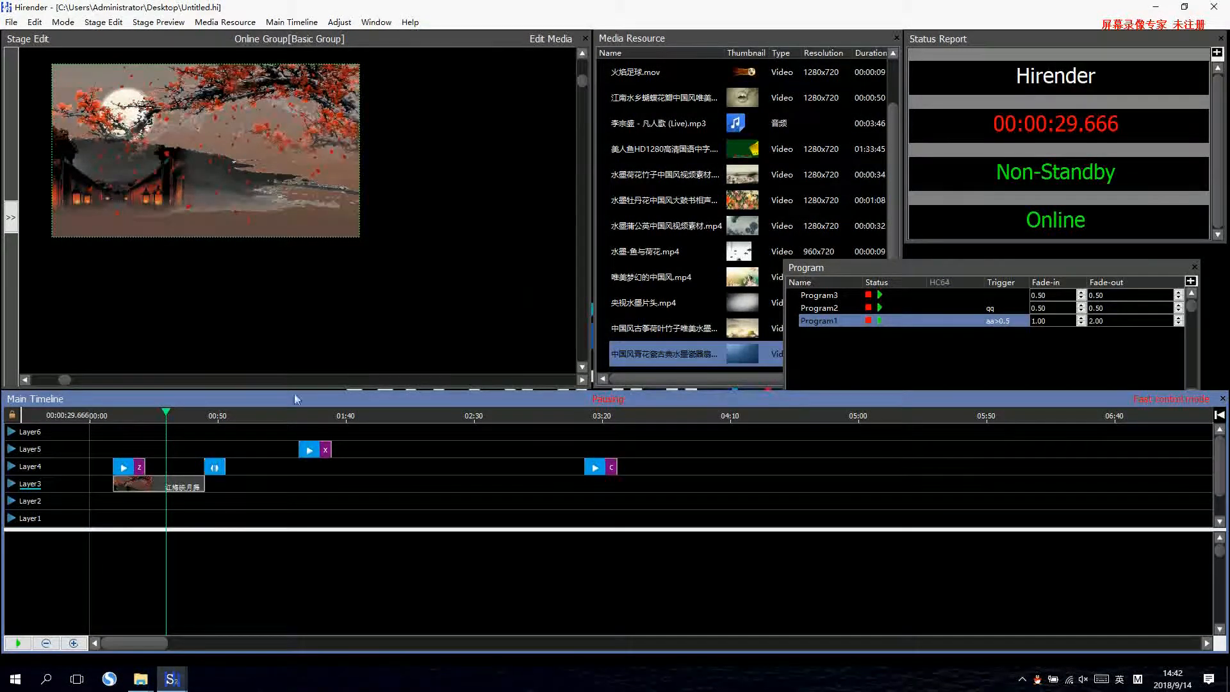
Adjust Layer2's action setting in its layer properties and apply it.
double_click(29, 505)
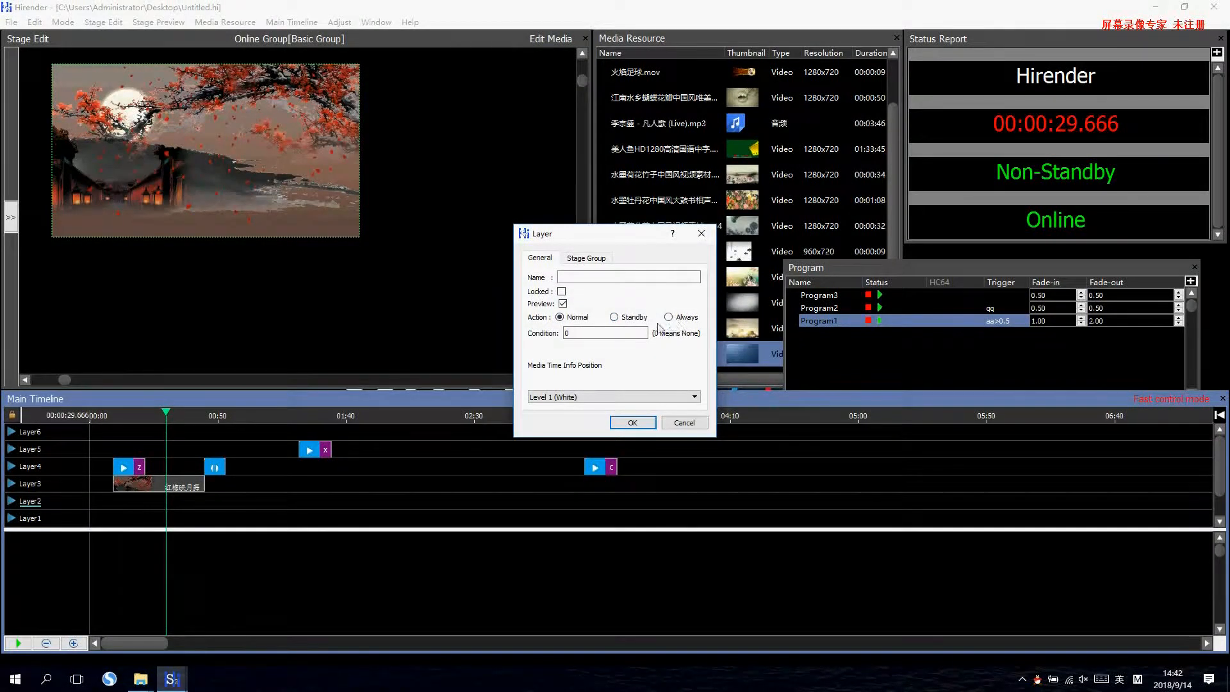
drag(630, 242, 778, 385)
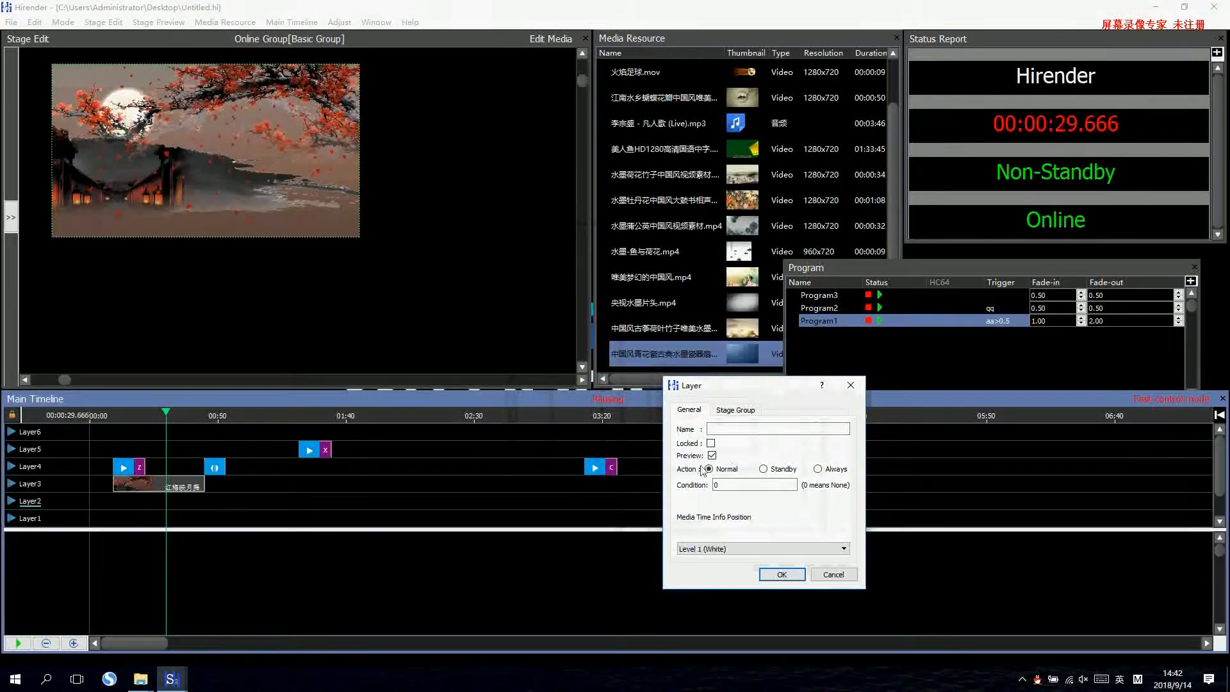
click(795, 574)
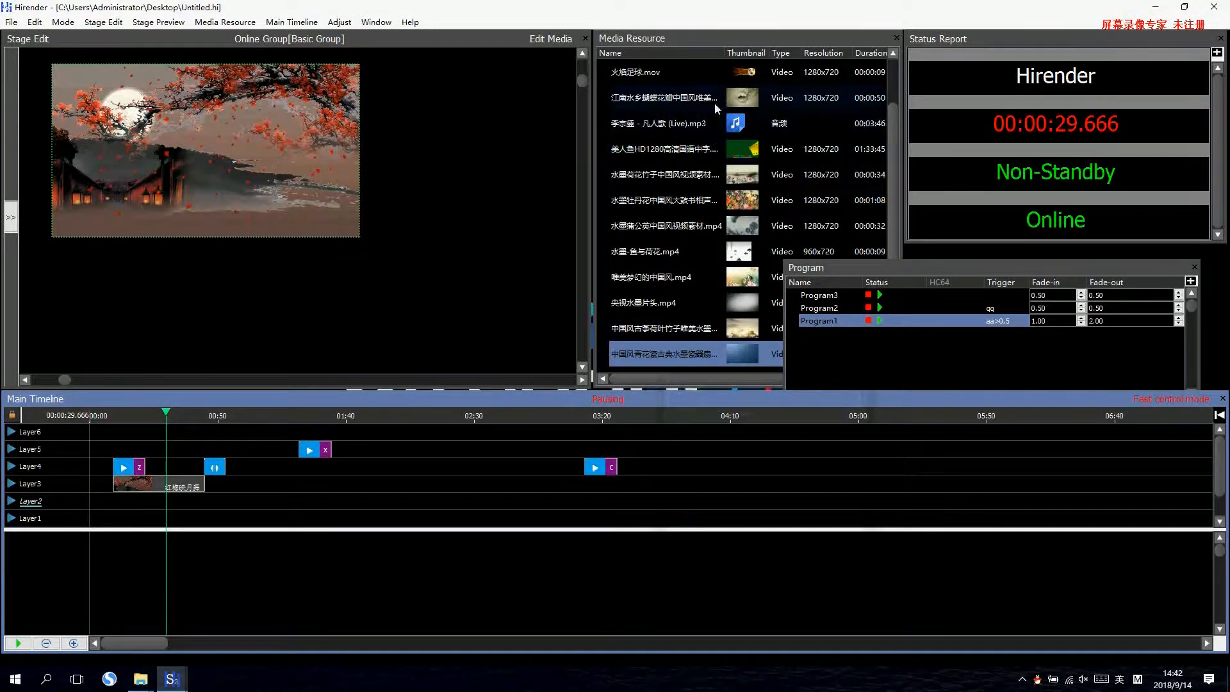
Place the 美人鱼HD1280高清国语中字.mkv video on Layer2 of the main timeline at 00:00:54.250.
drag(705, 142, 230, 504)
drag(140, 113, 174, 130)
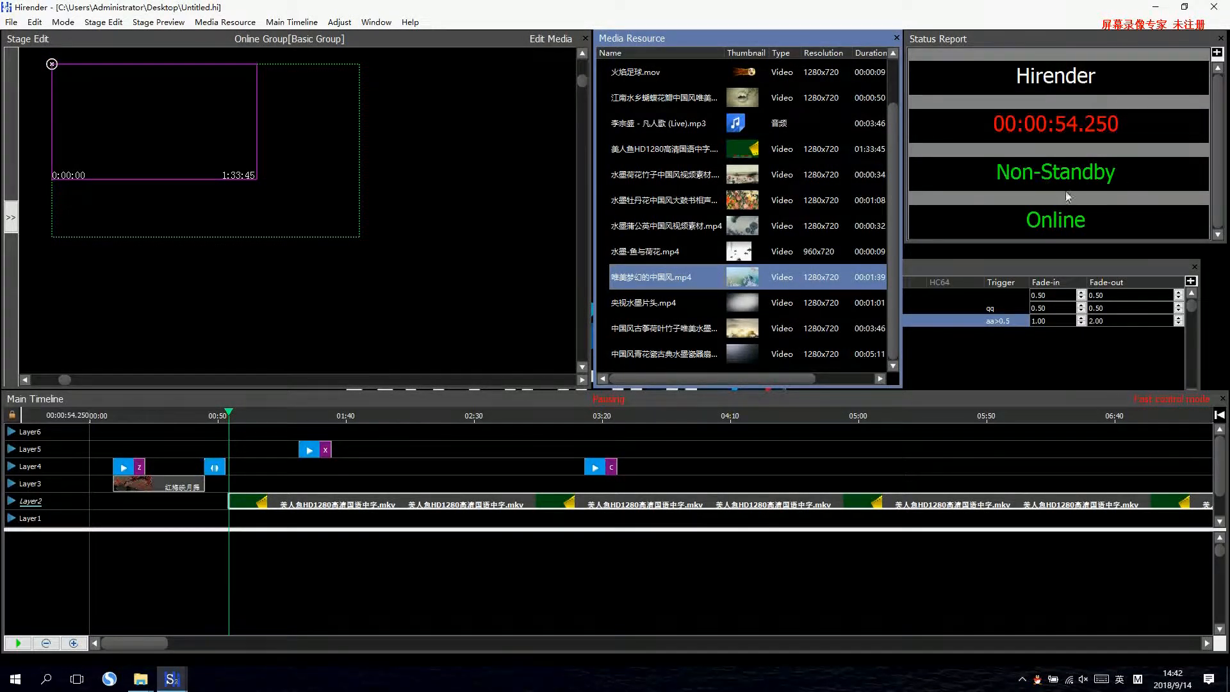
Scale the 美人鱼HD1280高清国语中字.mkv video on Layer2 to fill the stage area.
double_click(274, 502)
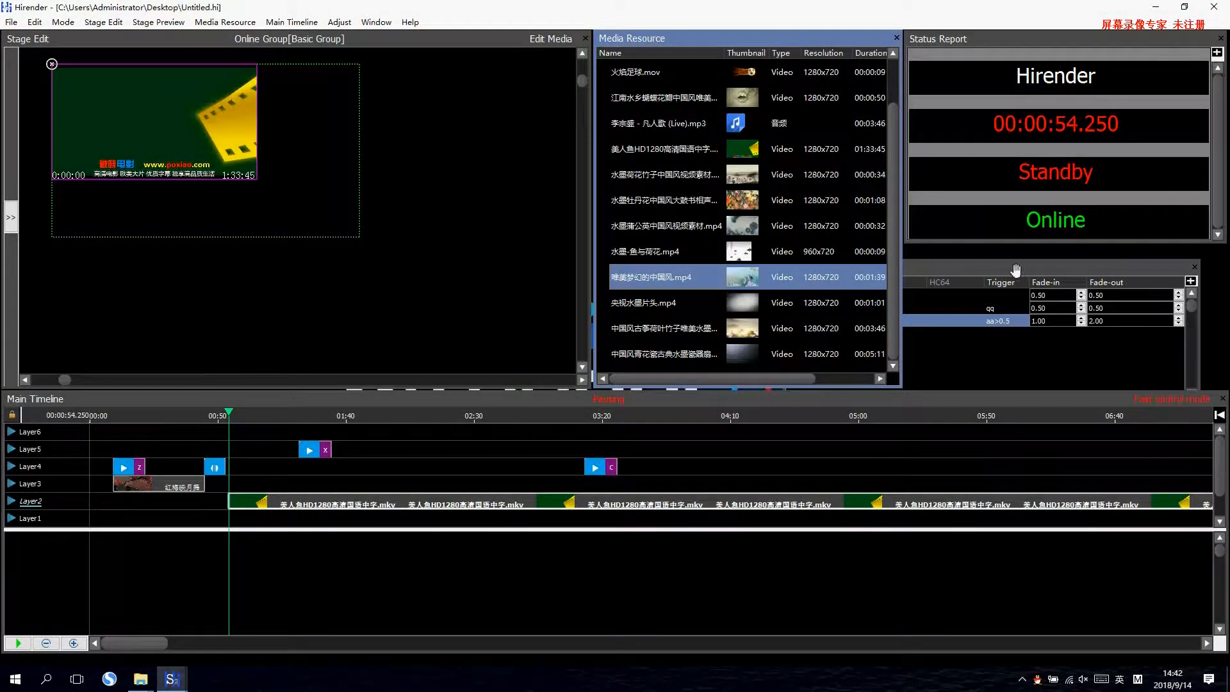
mouse_move(217, 152)
mouse_down()
mouse_move(226, 163)
mouse_move(209, 136)
mouse_up()
double_click(209, 135)
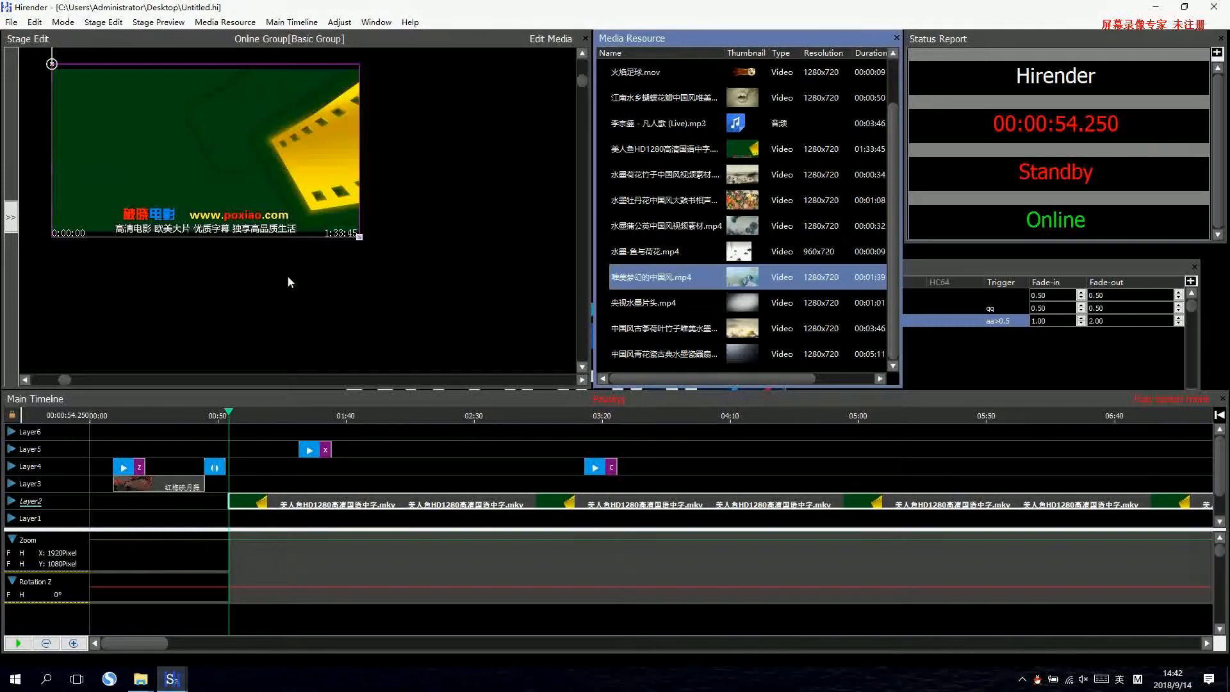
Delete the 美人鱼HD1280高清国语中字.mkv clip and place 中国风古筝荷叶竹子唯美水墨画.mp4 on Layer2, keeping its default video properties.
click(266, 503)
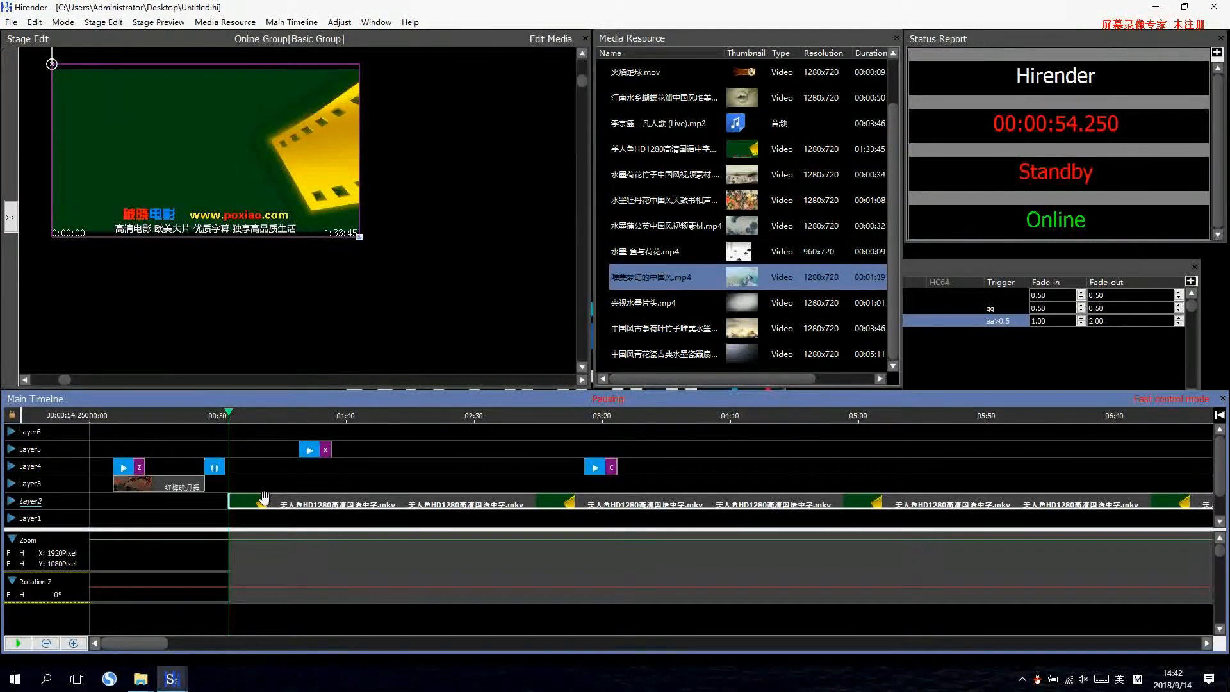
key(Delete)
click(736, 272)
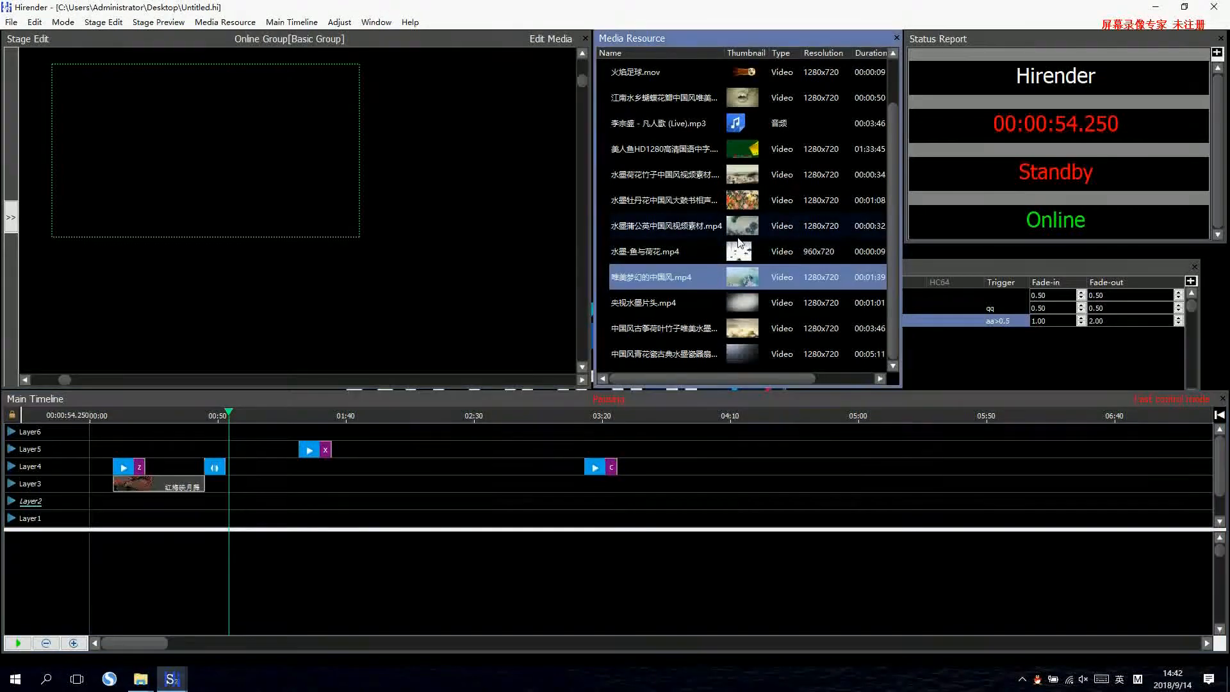
scroll(737, 269, up, 1)
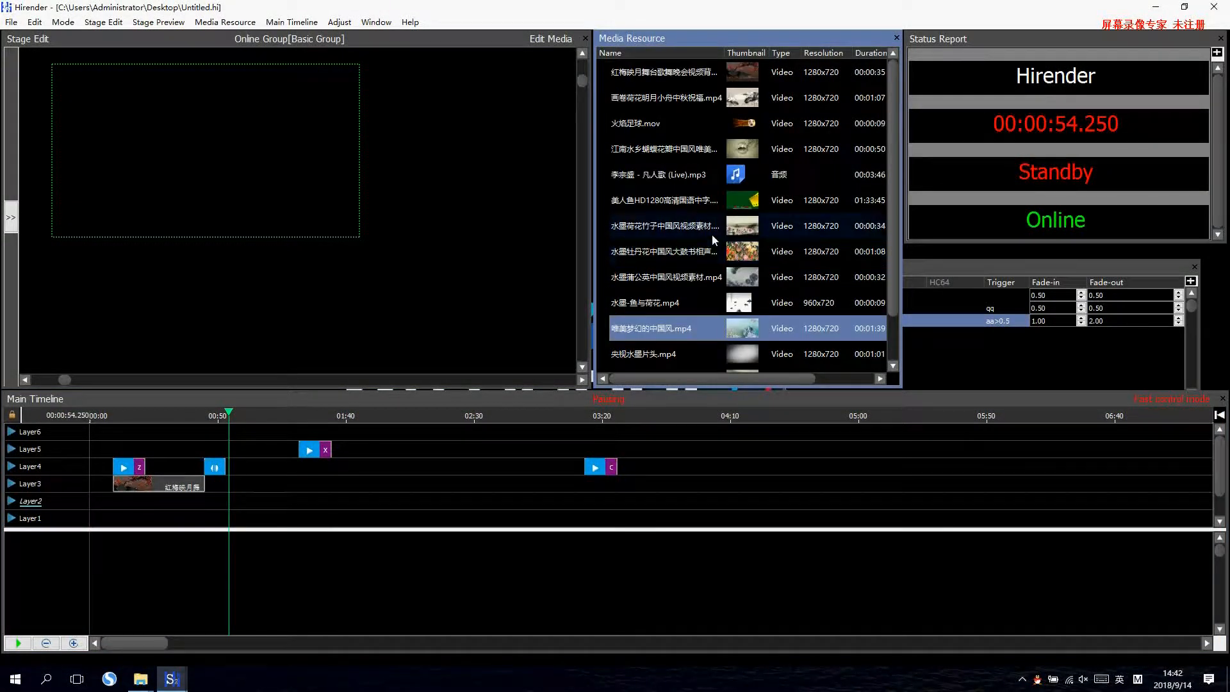
click(646, 245)
click(663, 201)
click(676, 151)
click(679, 179)
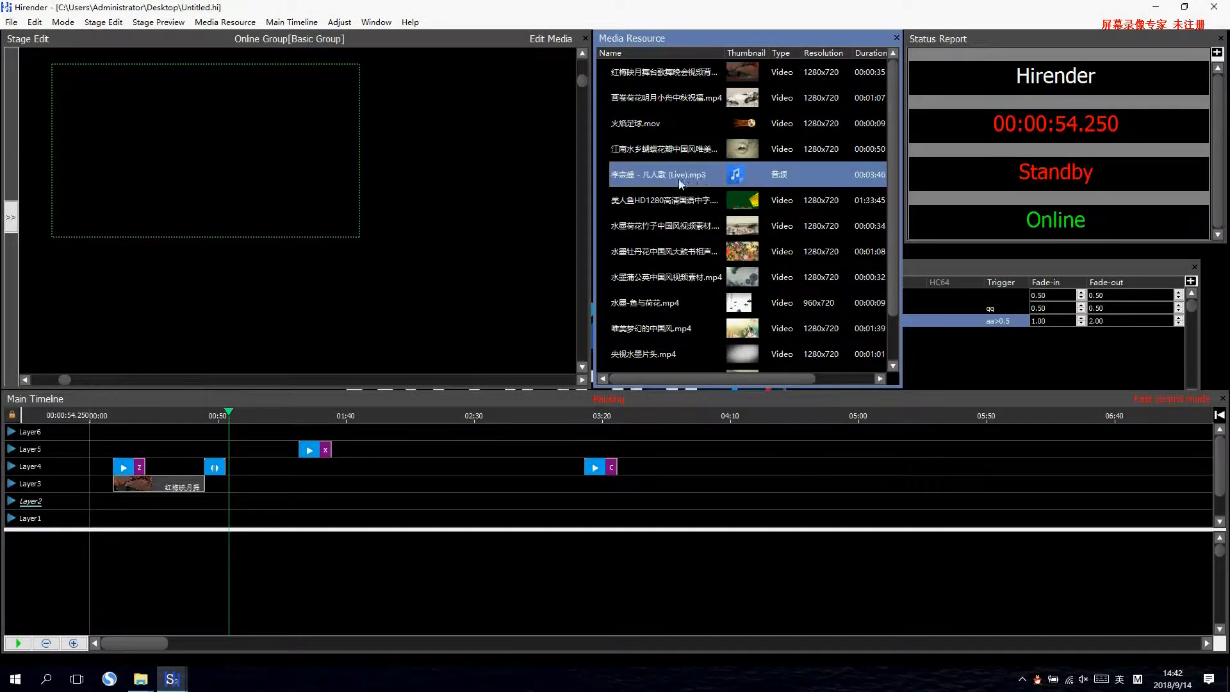
double_click(679, 180)
click(725, 374)
scroll(724, 259, down, 1)
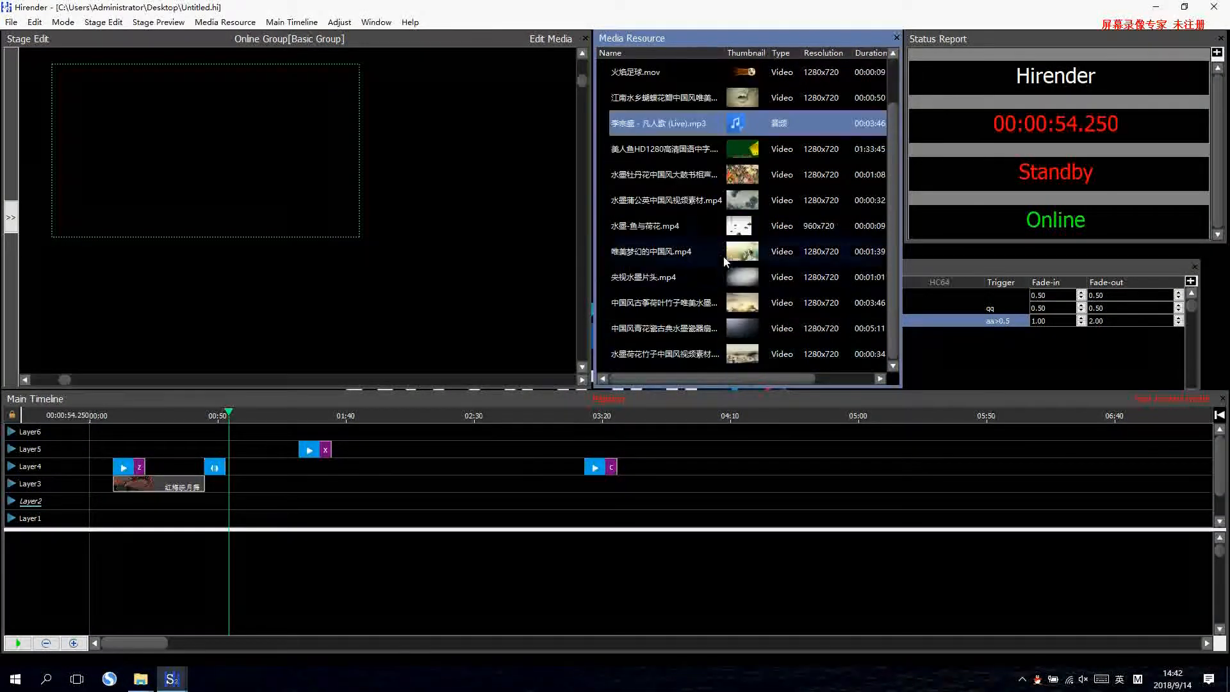
drag(676, 310, 182, 518)
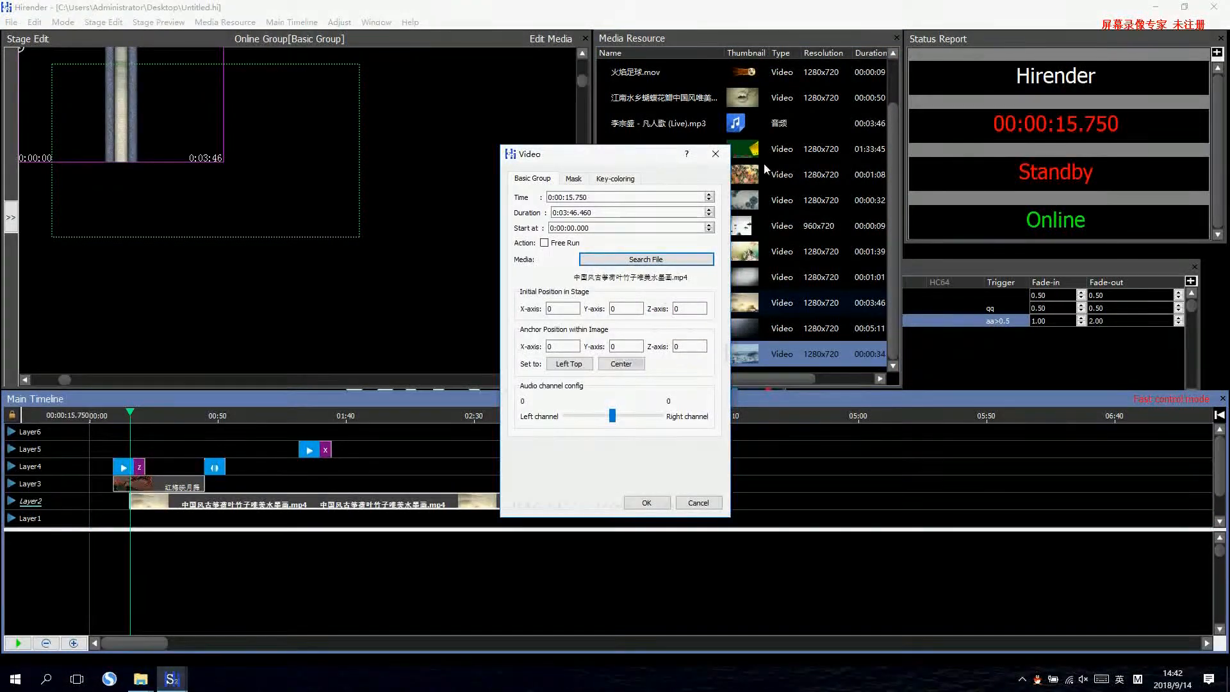
click(717, 157)
Scale the new Layer2 video to fill the stage and move its start to 00:00:09.250, in line with cue Z.
drag(214, 148, 157, 131)
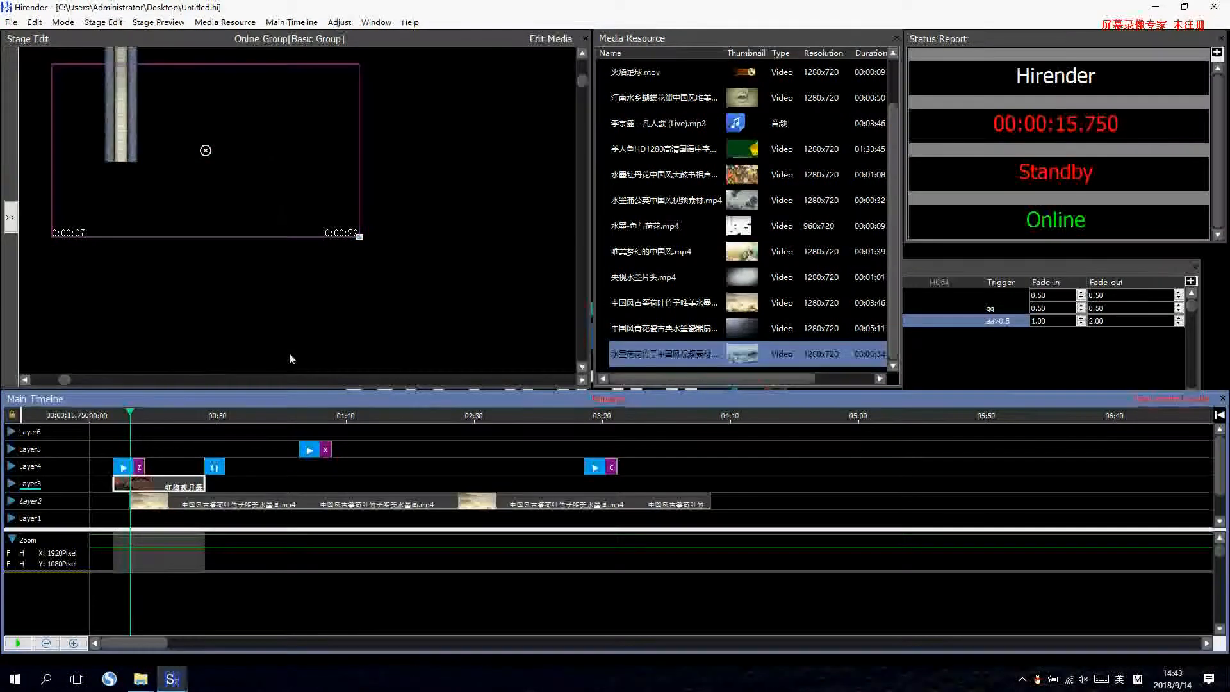
click(232, 503)
click(267, 415)
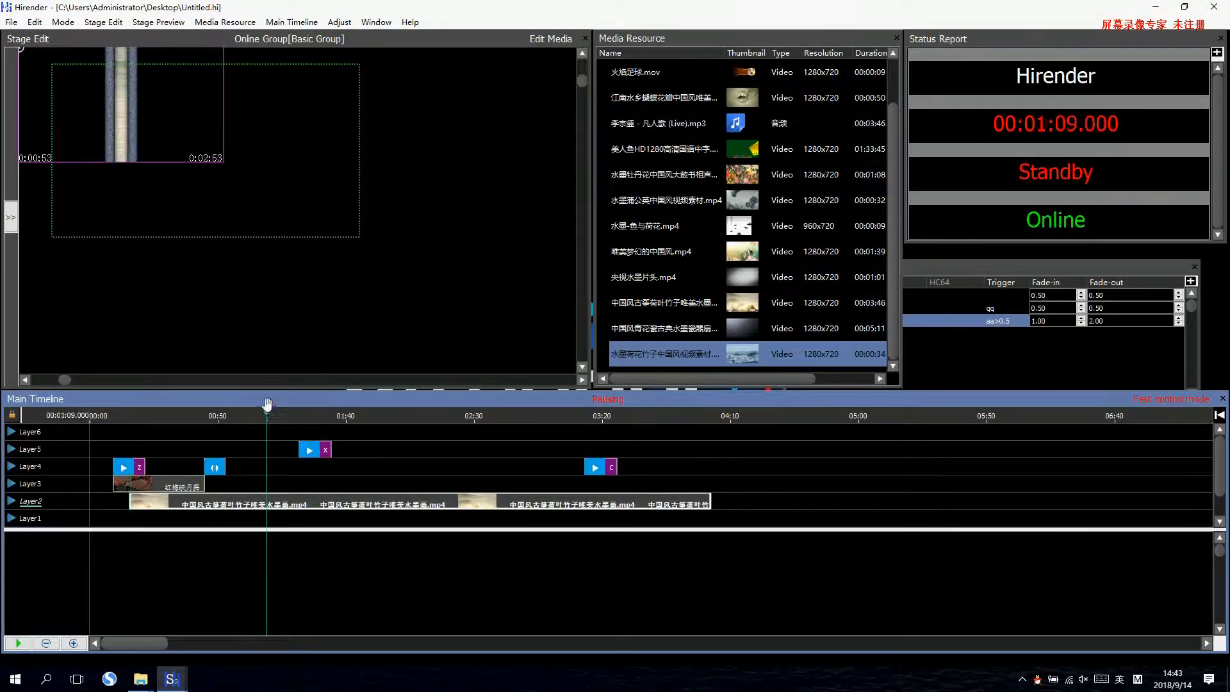
drag(50, 88, 68, 114)
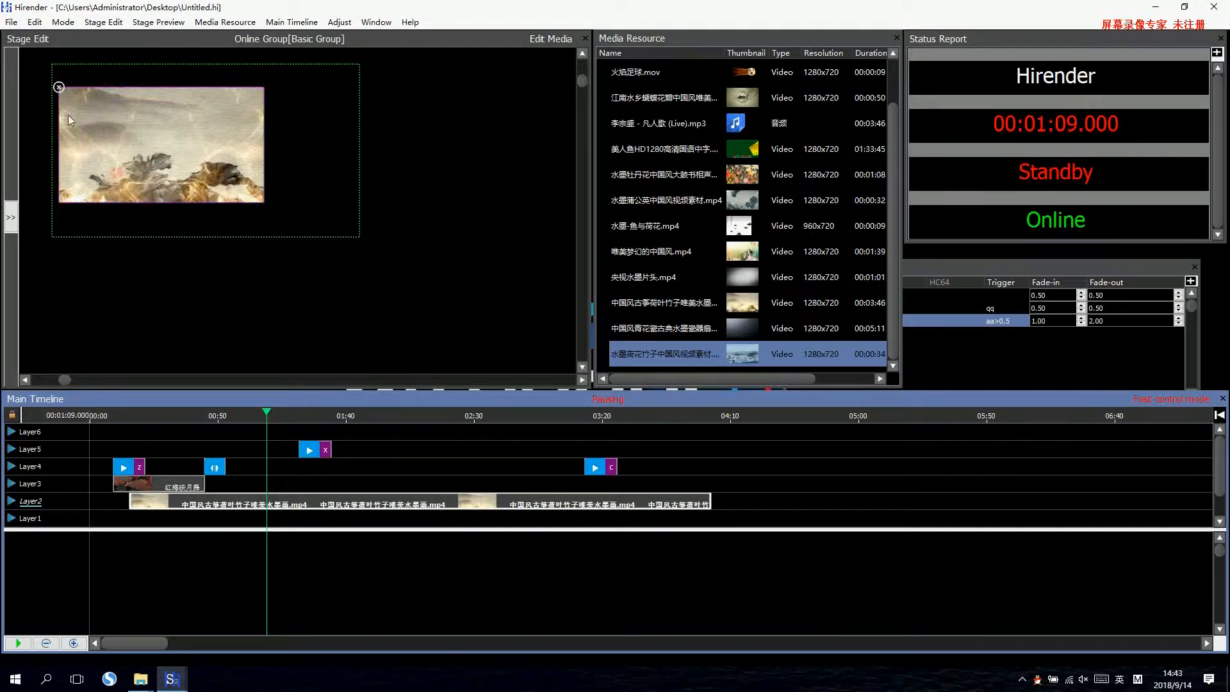
double_click(68, 114)
click(275, 503)
drag(277, 506, 260, 503)
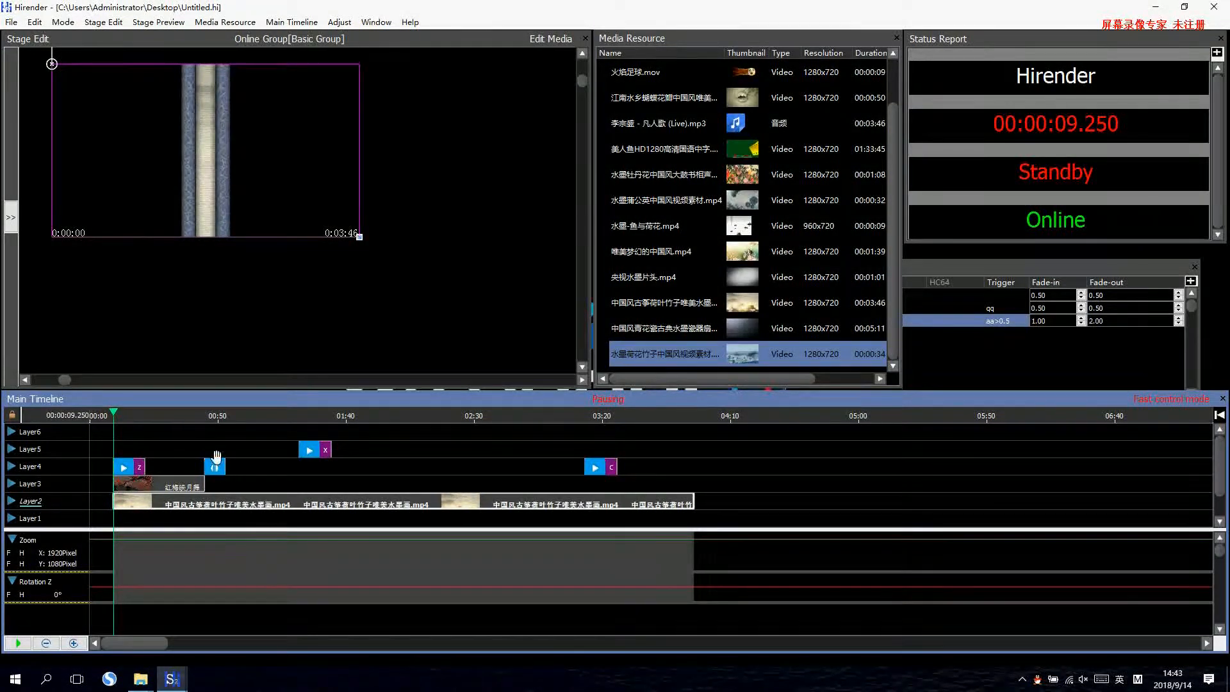
Play the main timeline from cue Z out of standby, switch to standby during playback, and pause.
key(Escape)
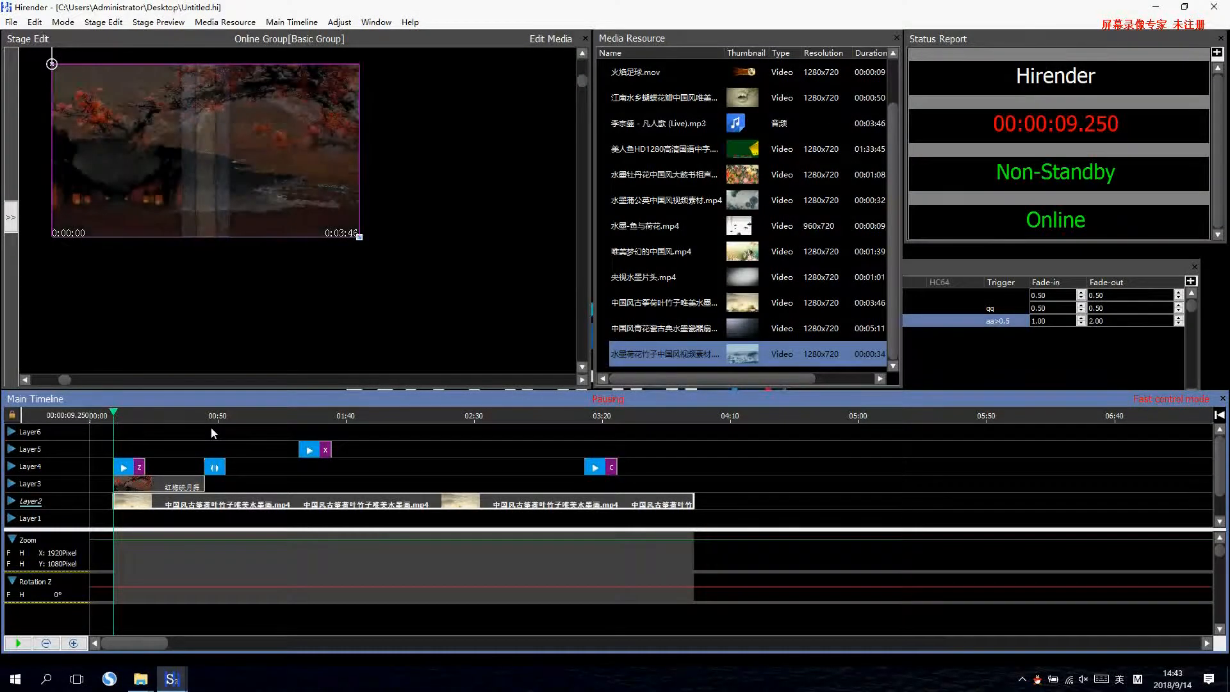
key(space)
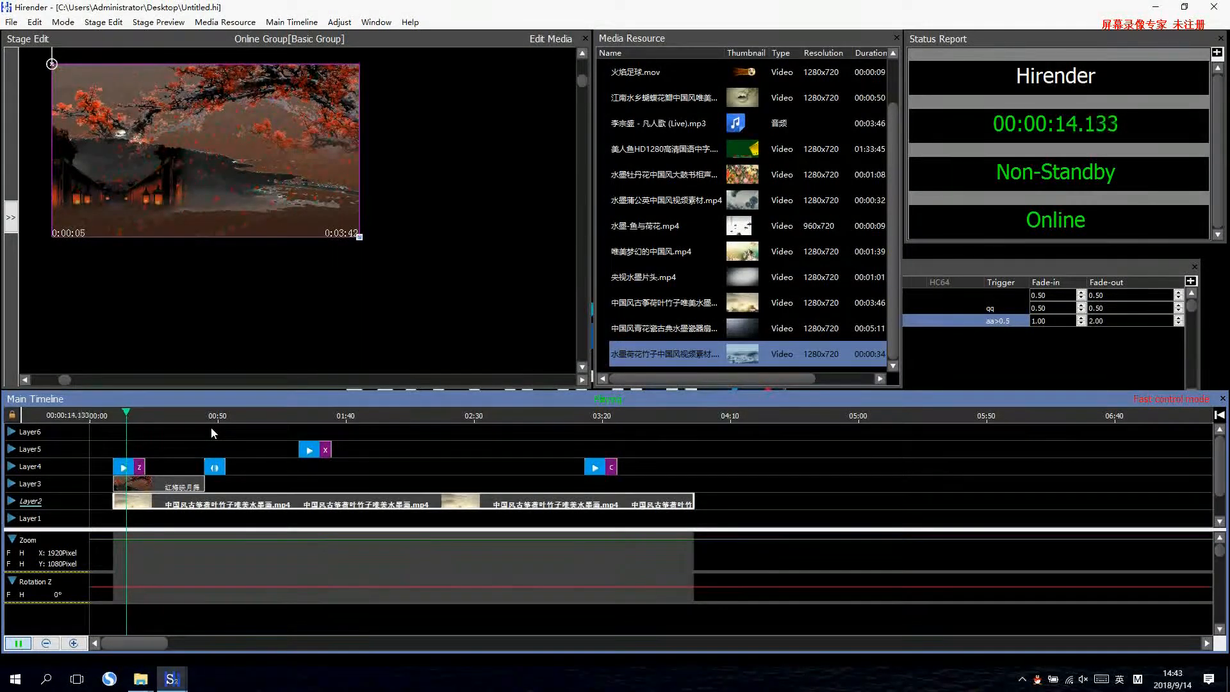
key(Escape)
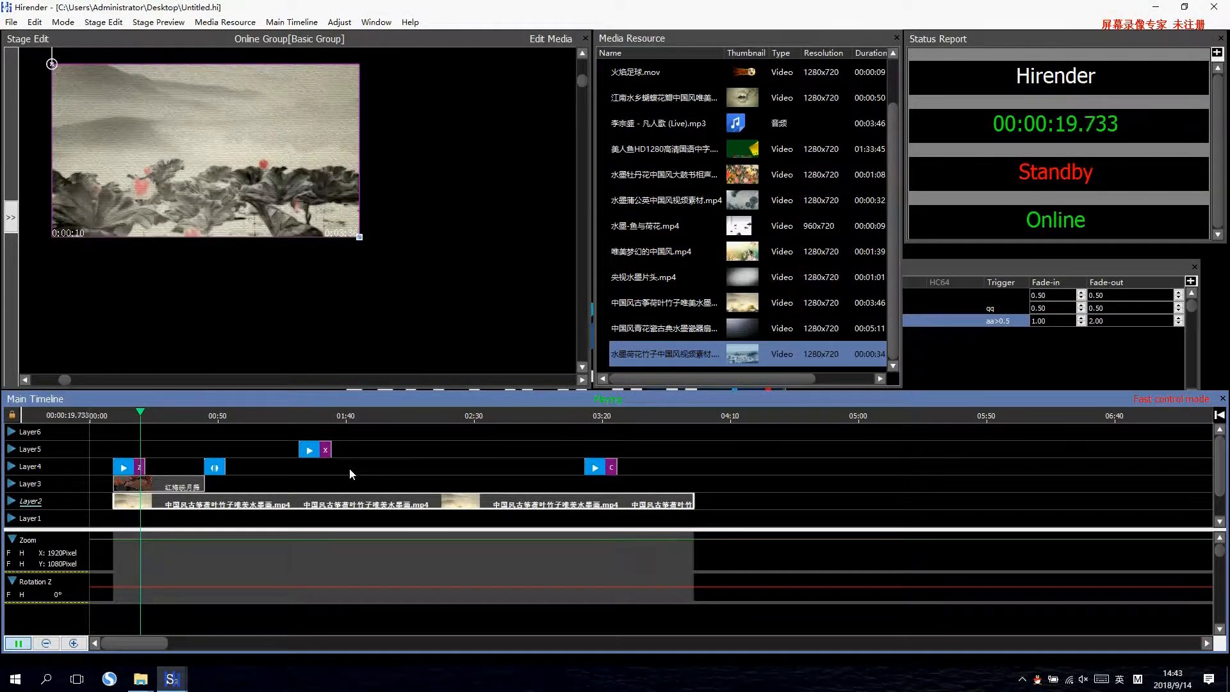
key(space)
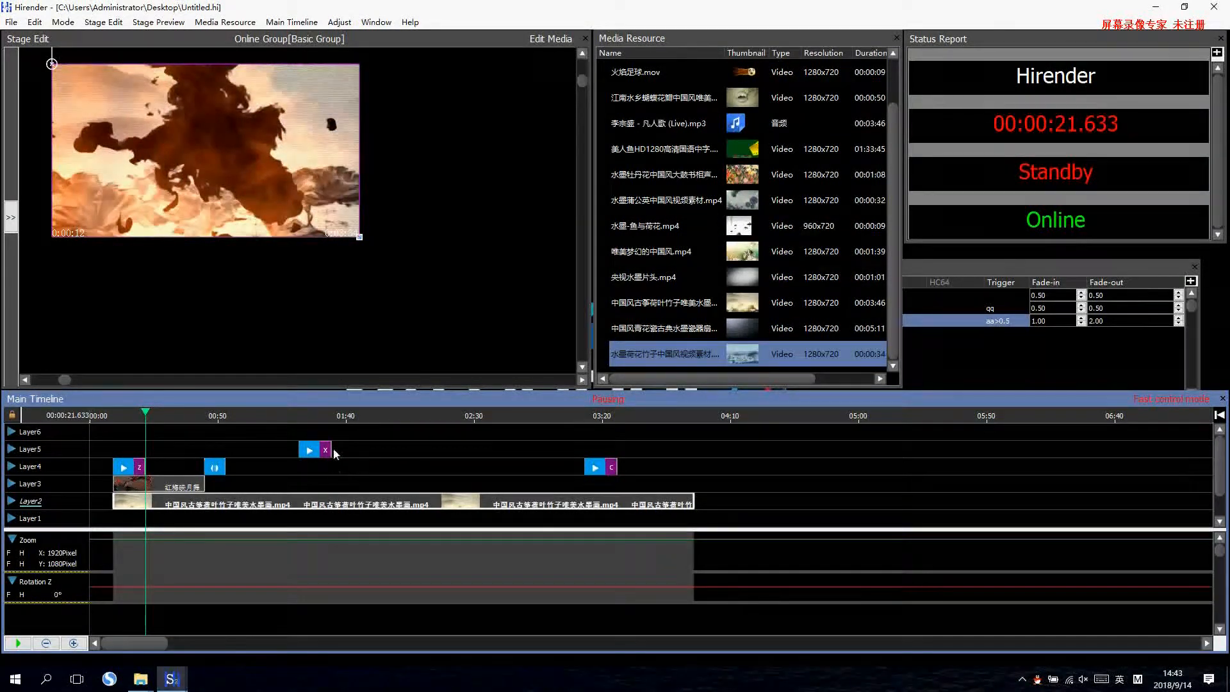
Place 水墨蒲公英中国风视频素材.mp4 on Layer4 at 00:01:21.750 beneath cue X and scale it to fill the stage.
drag(743, 201, 310, 471)
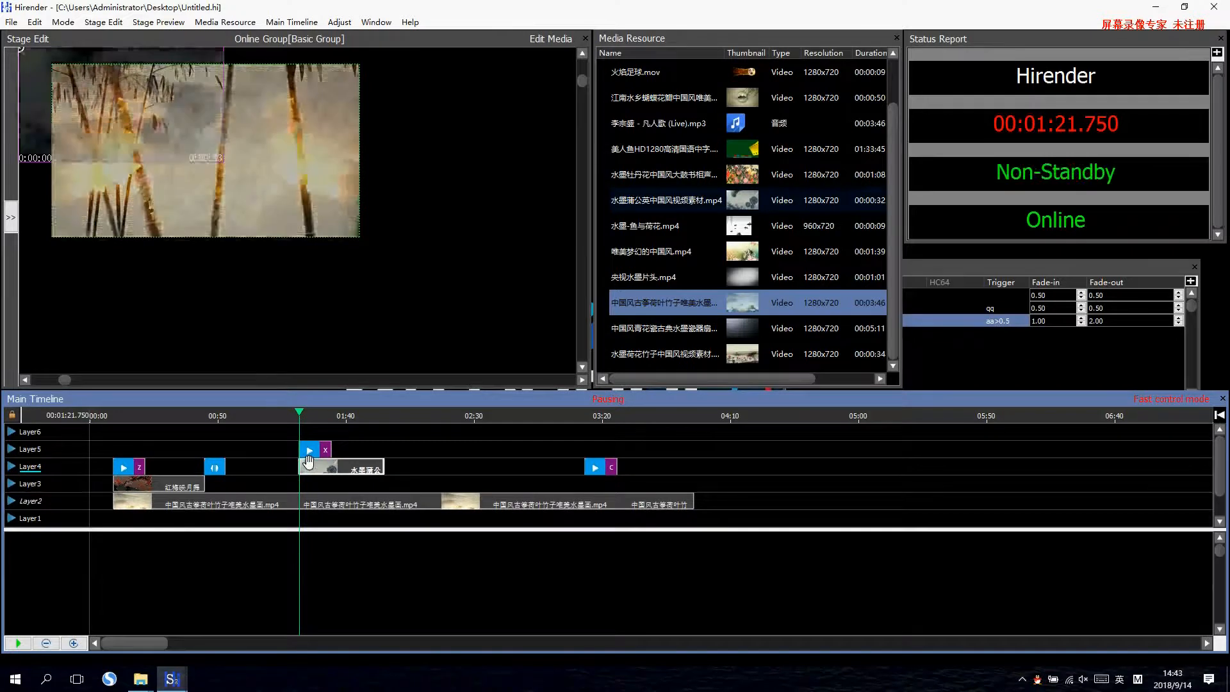
click(198, 150)
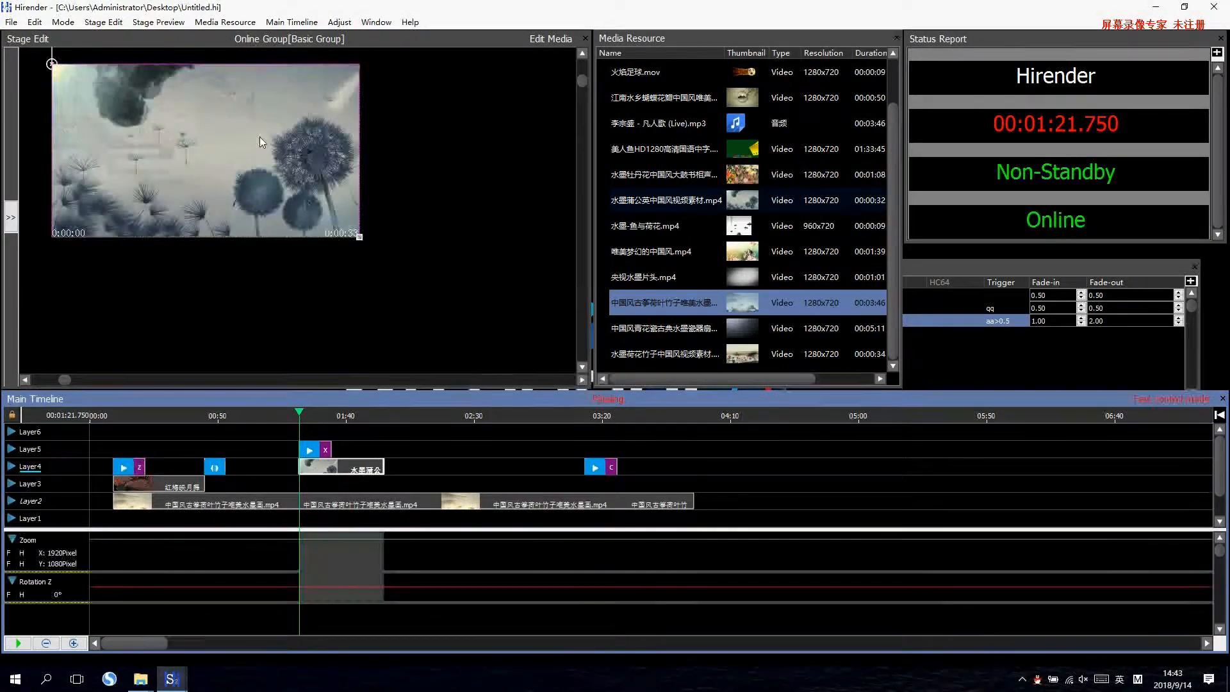
Move cue C to Layer5 at 00:03:02.000 and place 水墨-鱼与荷花.mp4 beneath it on Layer4, filling the stage.
drag(593, 461, 565, 450)
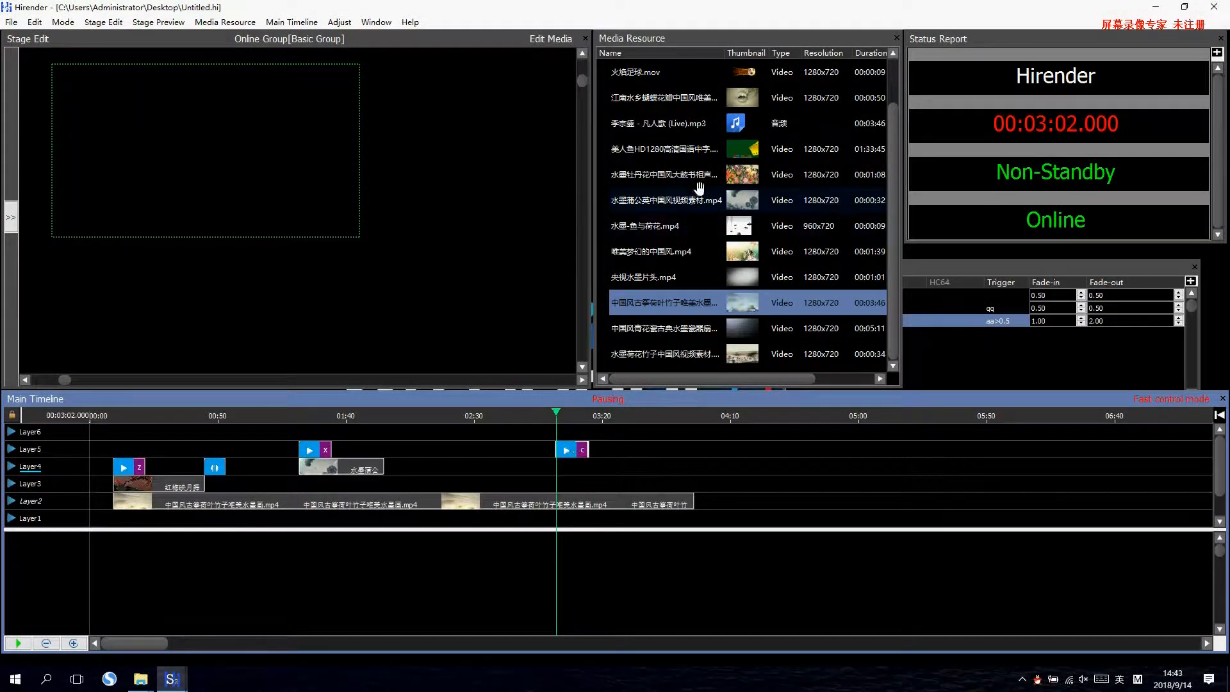
drag(678, 218, 558, 468)
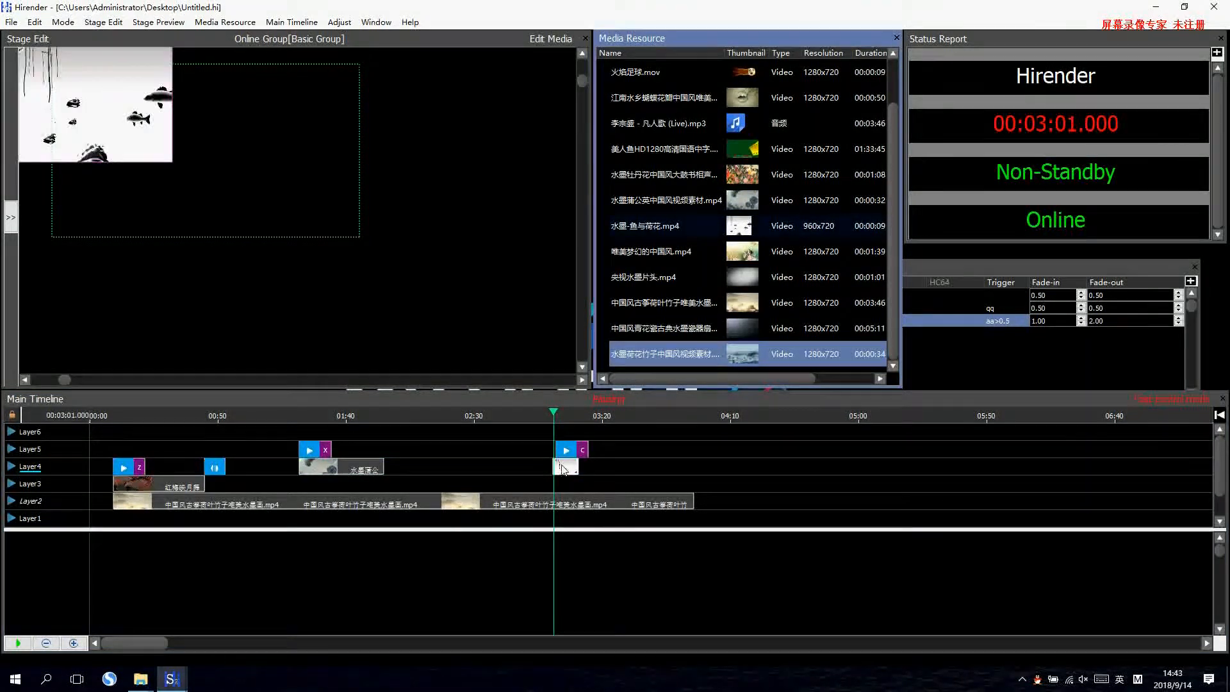
click(132, 117)
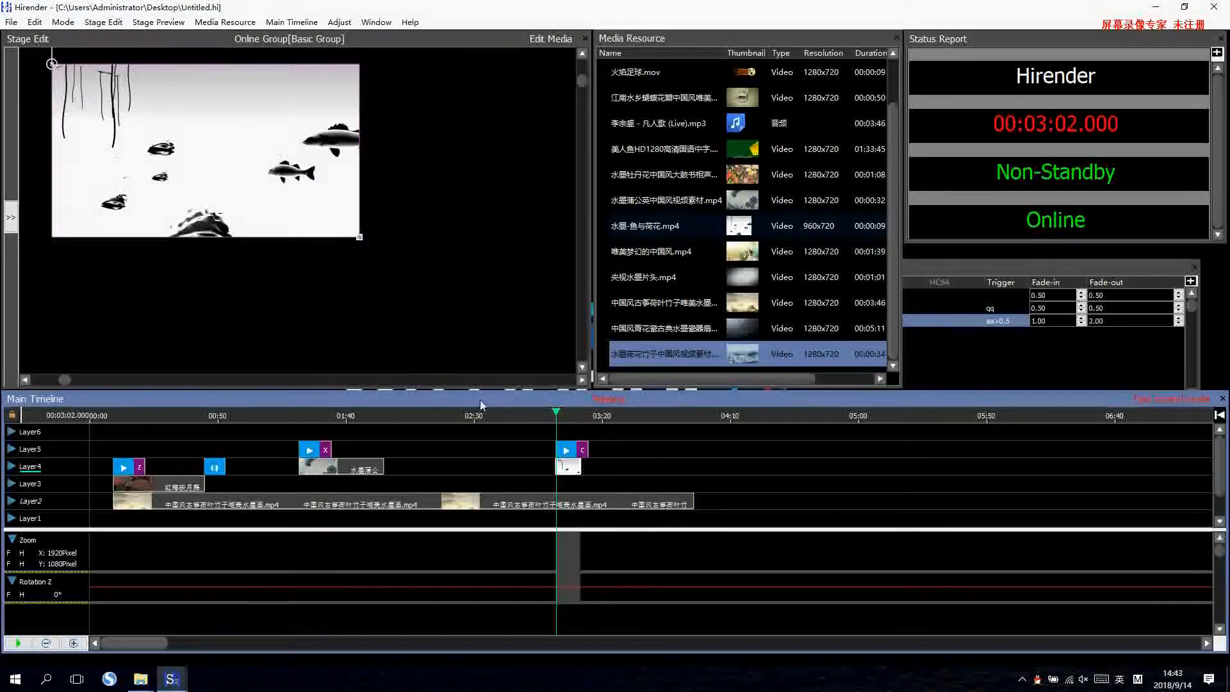
Play the main timeline from cue Z out of standby, jumping to cue X and cue C.
key(space)
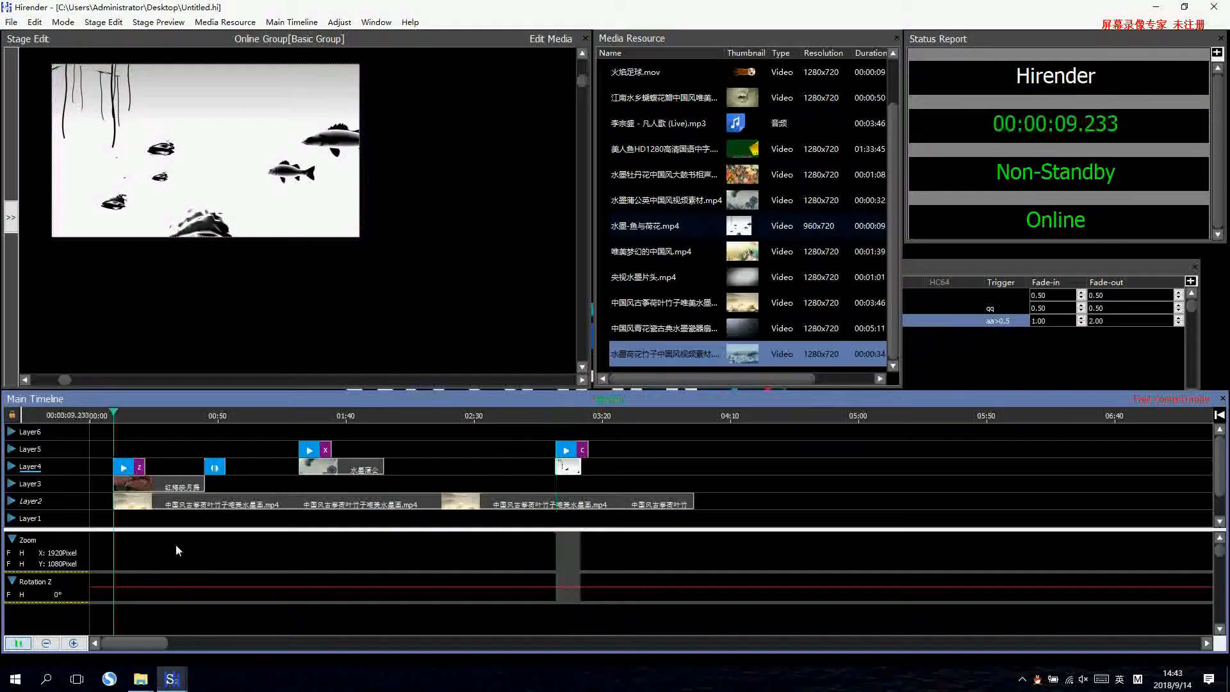
click(300, 433)
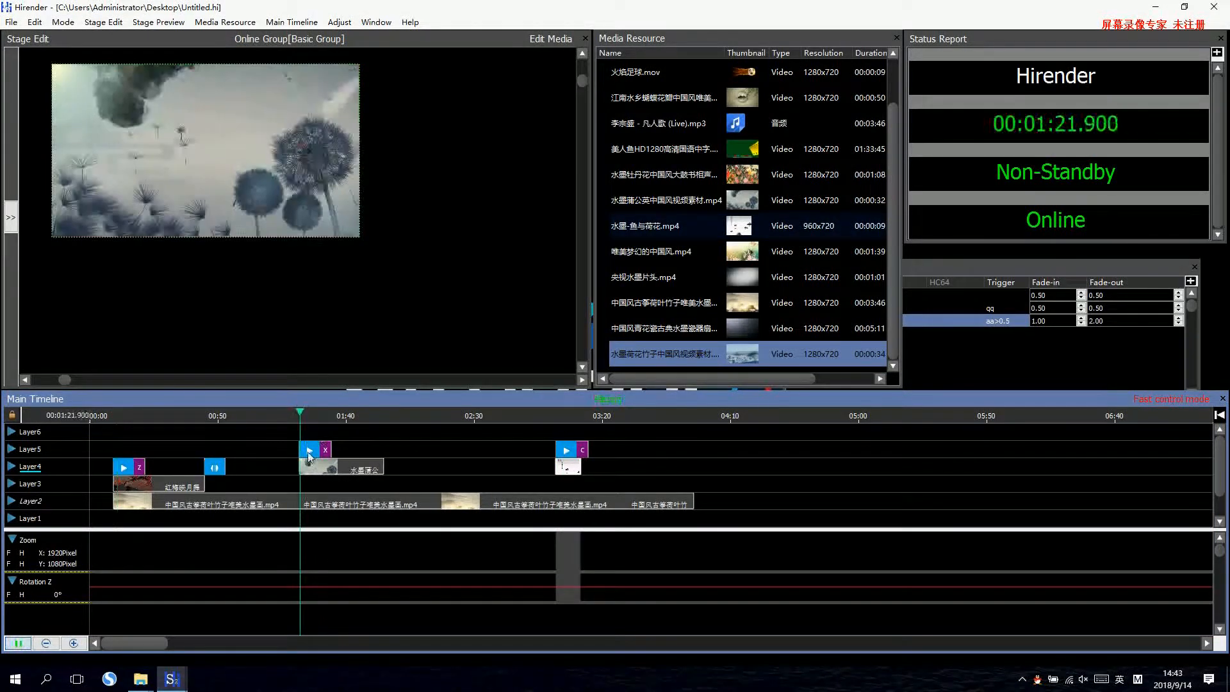
key(c)
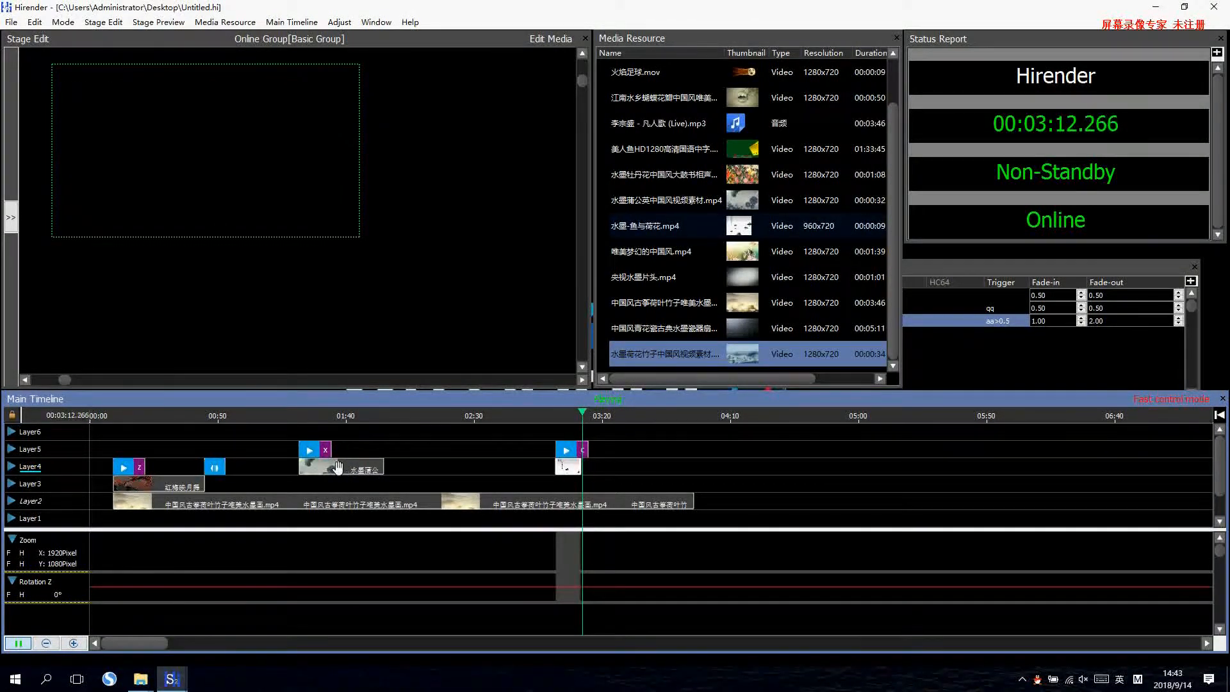
Play from cue Z, switch to standby and jump to cue X, and replay cue X out of standby.
key(z)
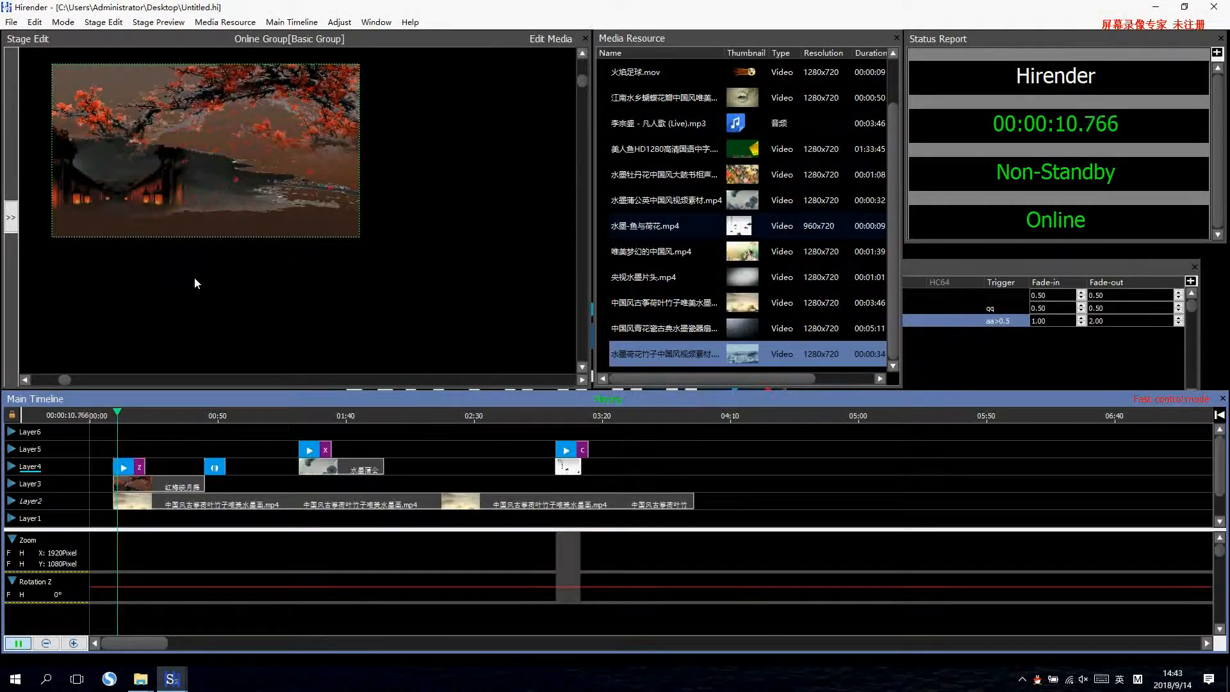
key(a)
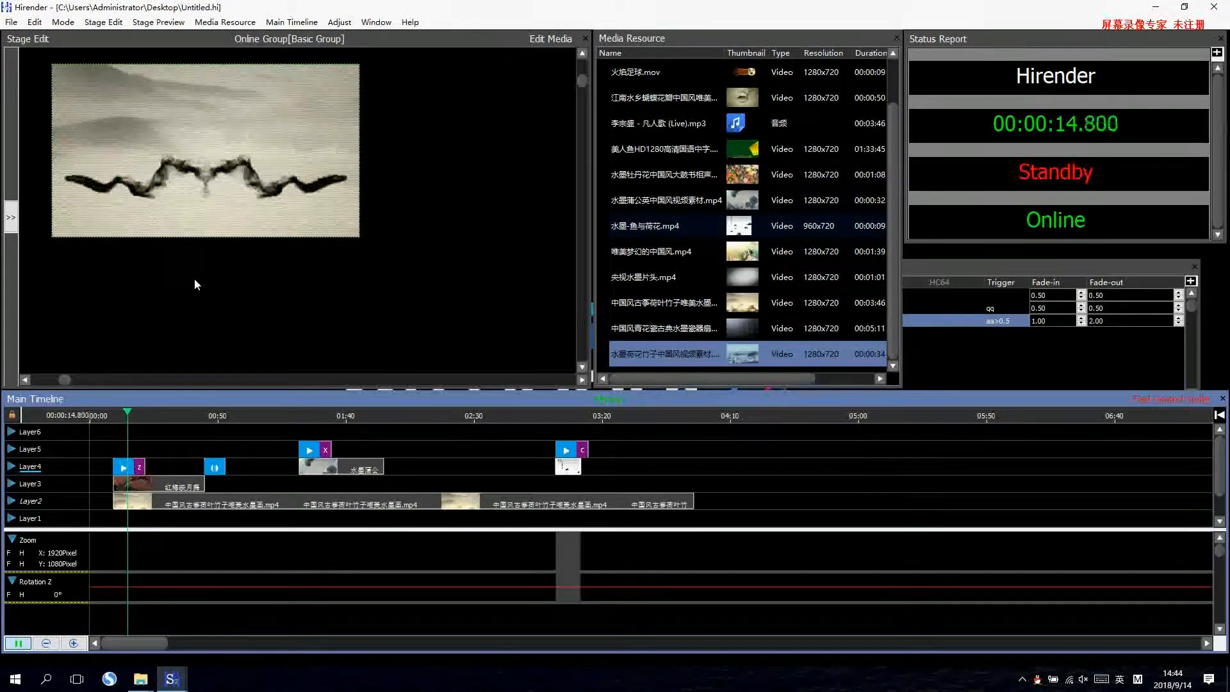
key(x)
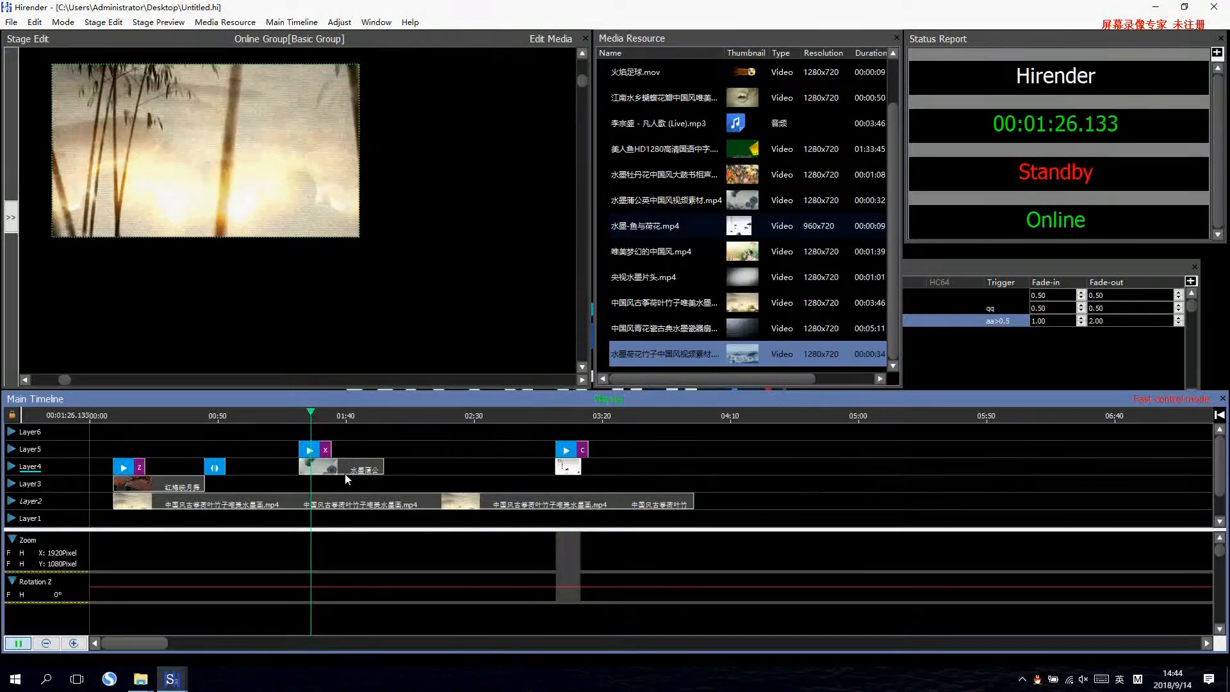
click(321, 449)
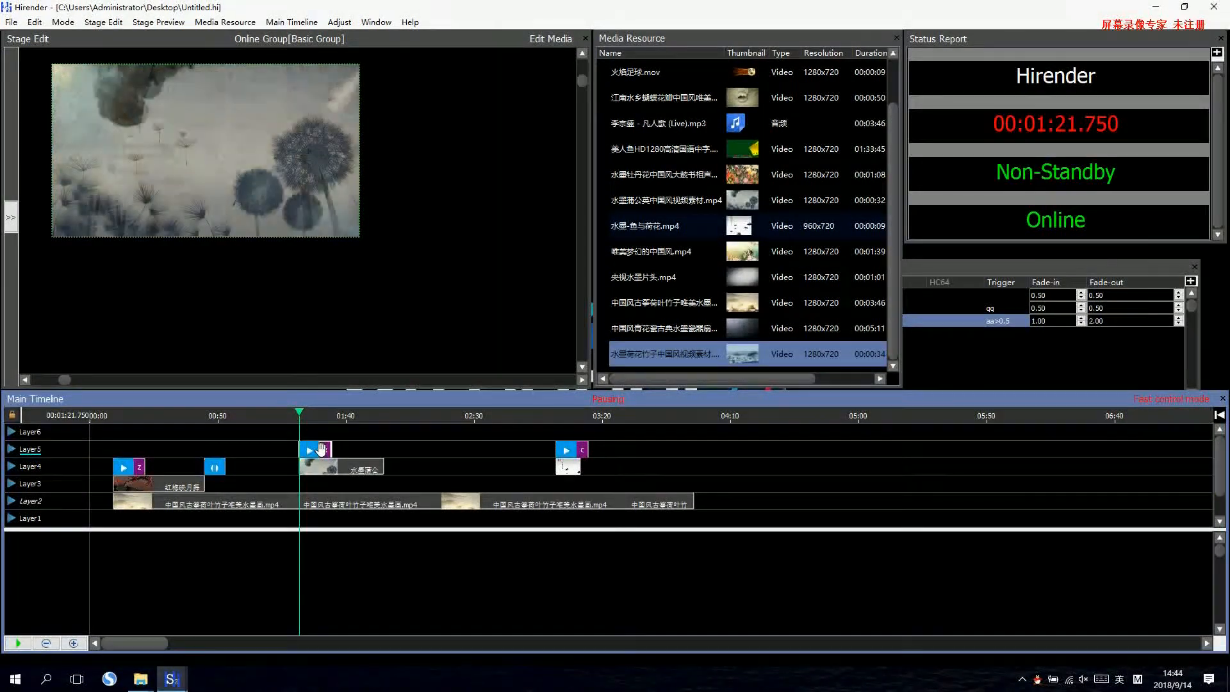
key(space)
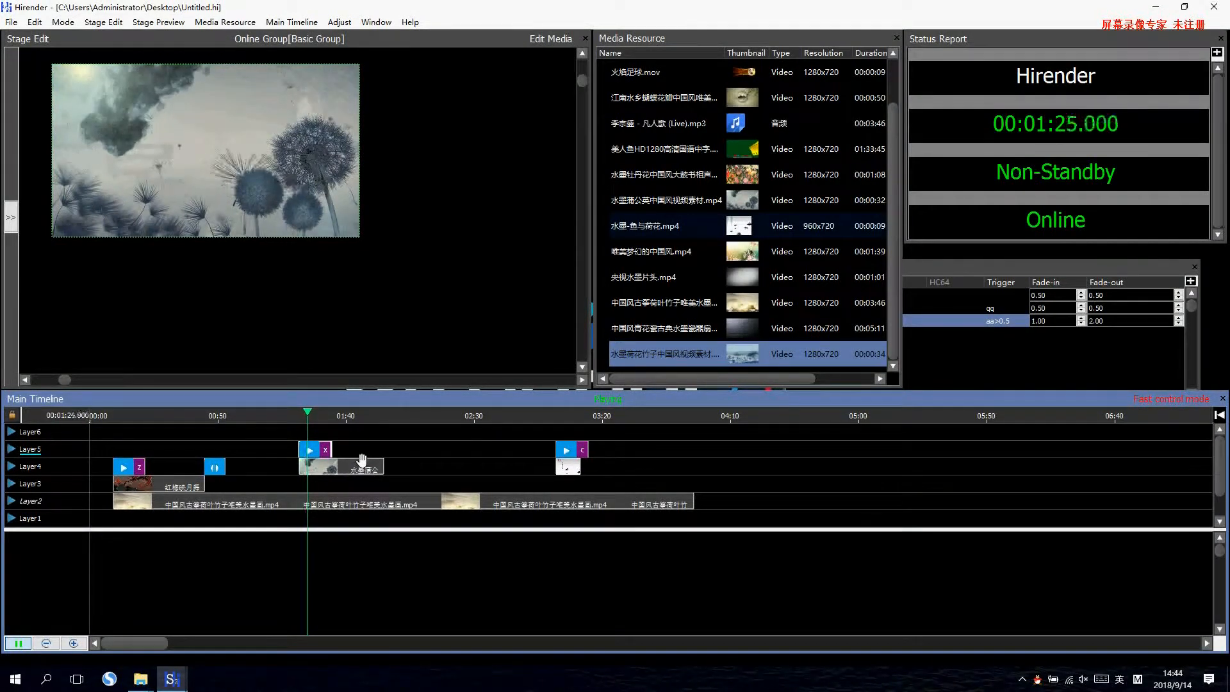
Set Layer2's action to Always in its layer properties and apply it.
click(310, 505)
double_click(34, 505)
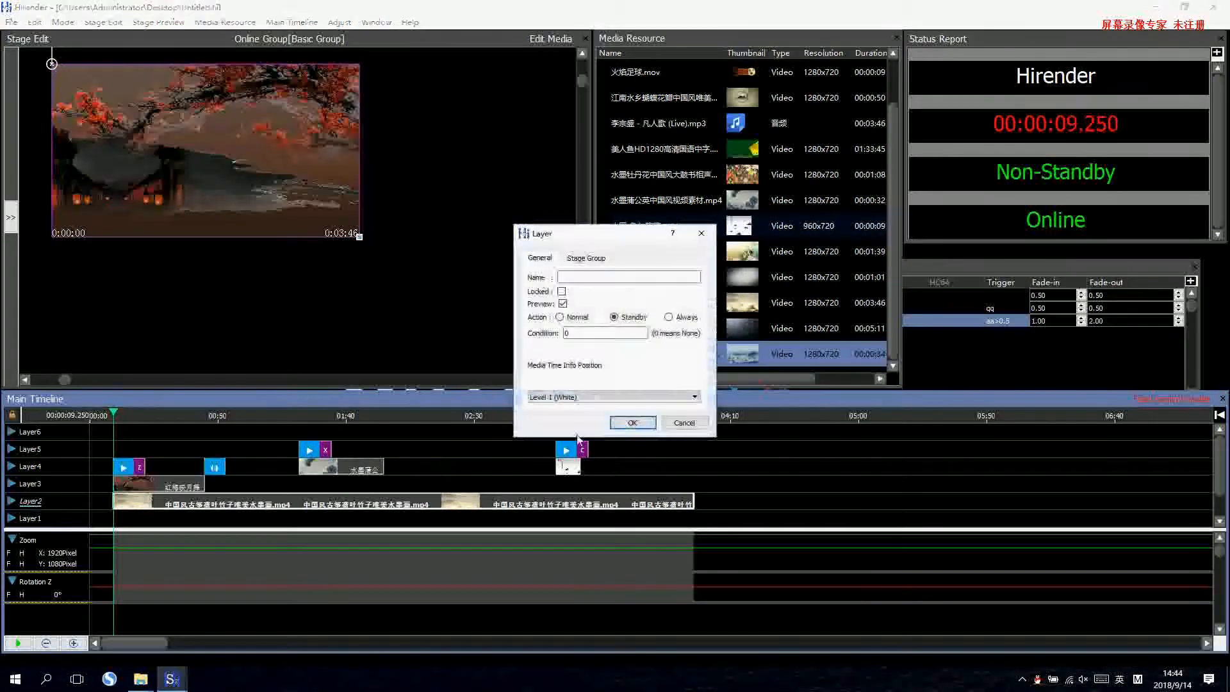
click(668, 318)
click(632, 422)
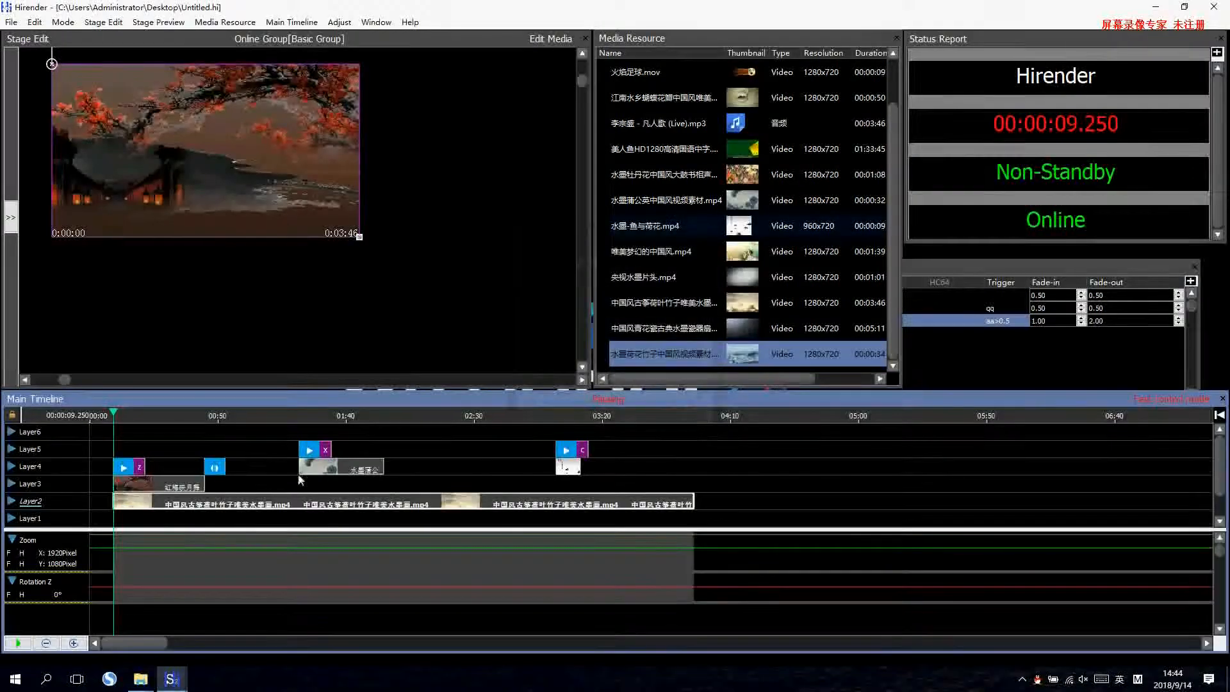
Preview the layers at 00:00:43.000 and play the timeline from near the end of the Layer4 dandelion clip.
click(185, 481)
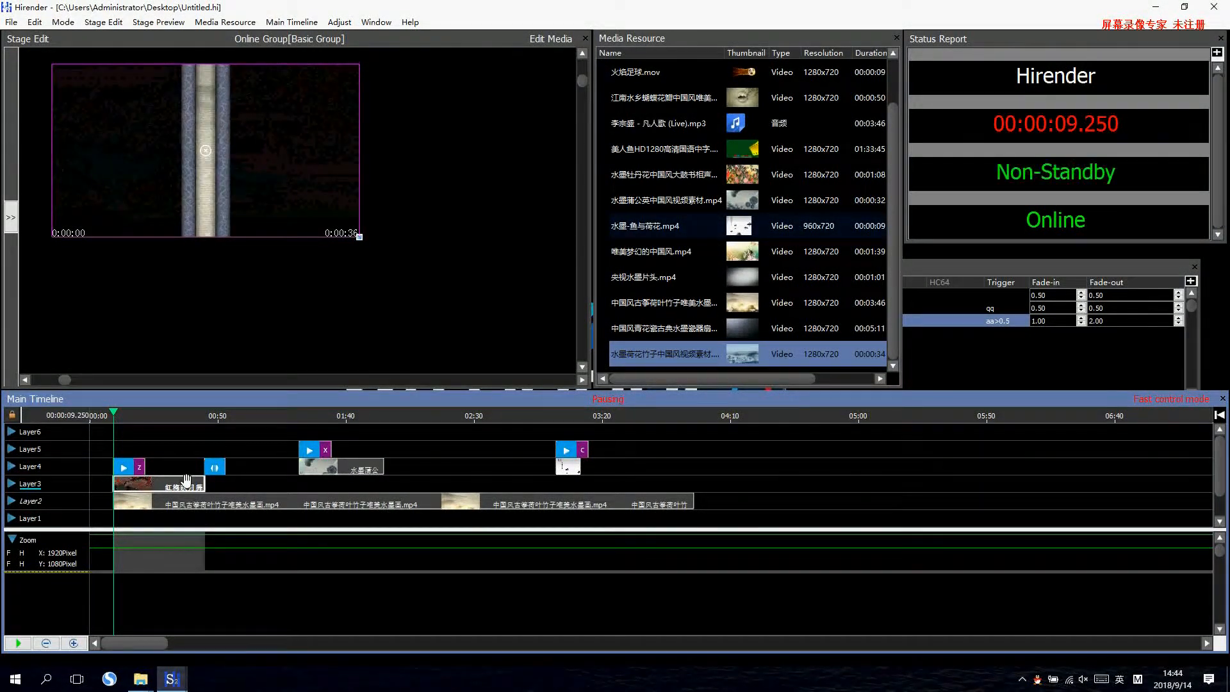
click(201, 417)
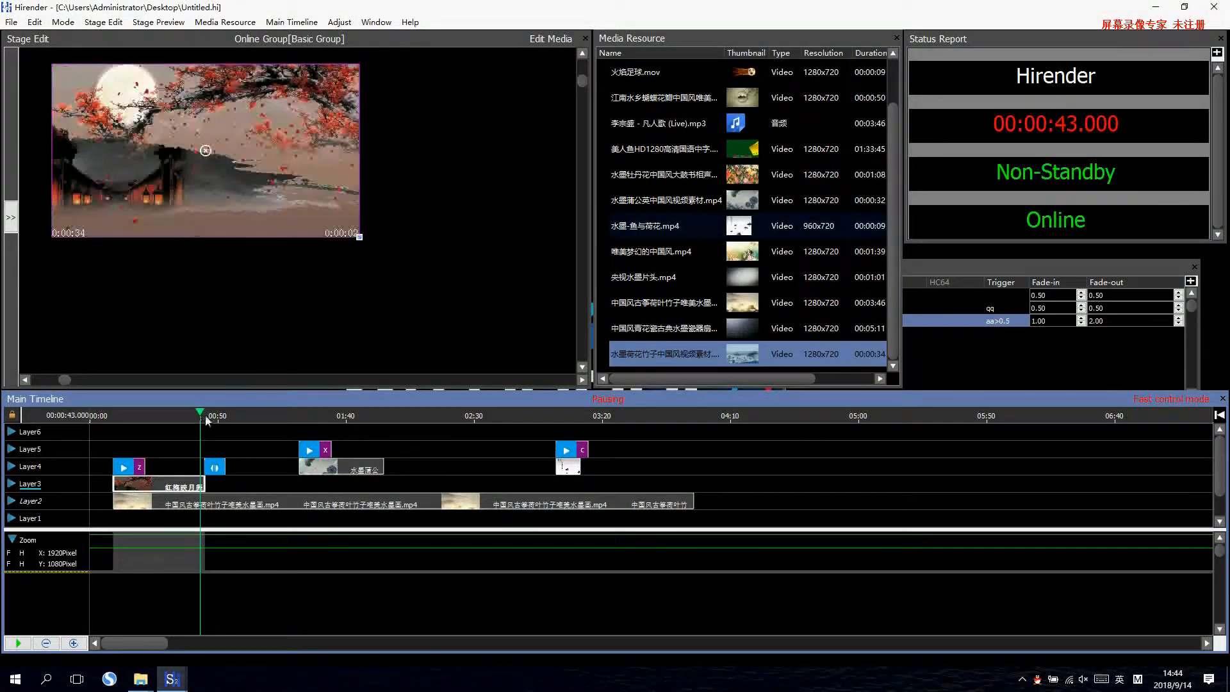
click(365, 415)
click(375, 415)
key(space)
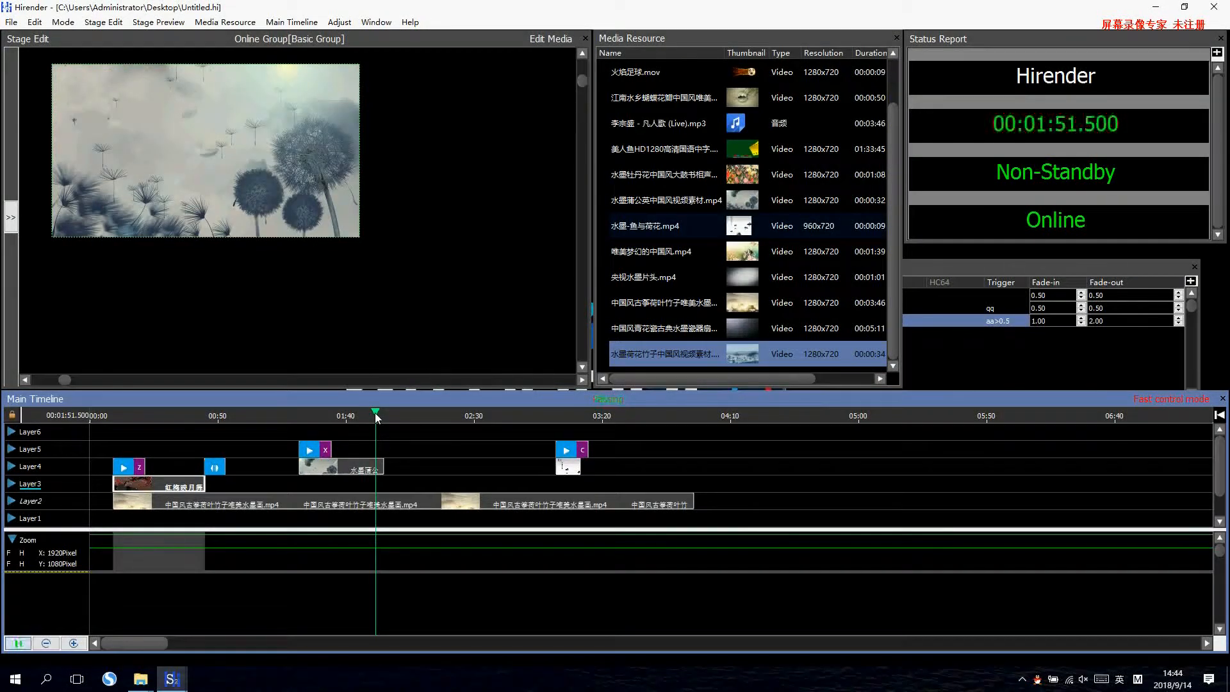